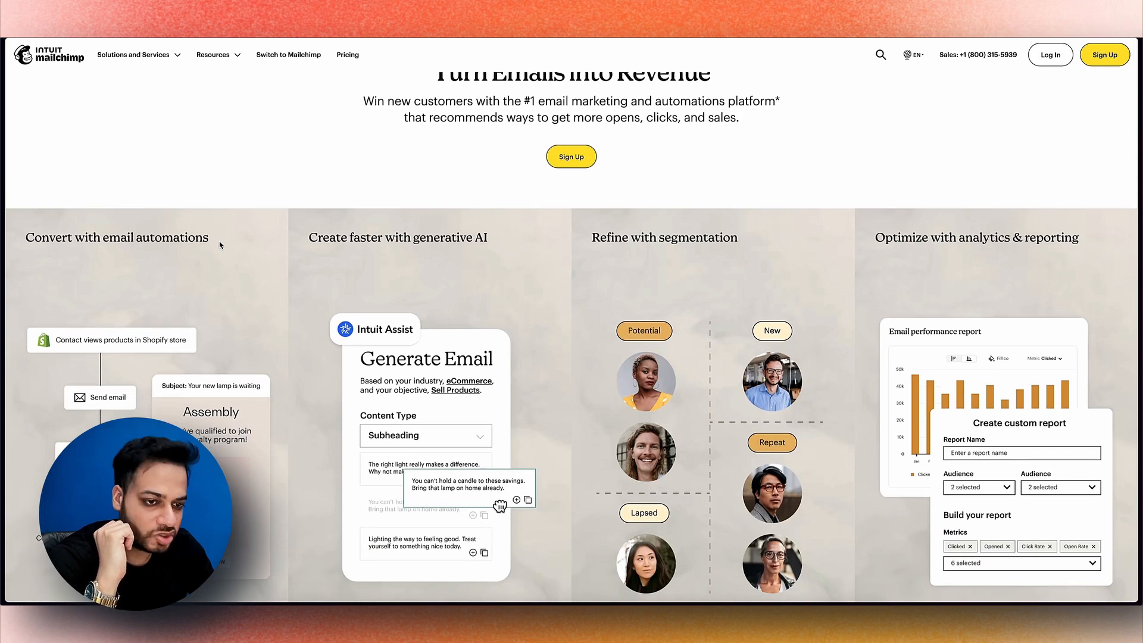
scroll(219, 244, "down", 3)
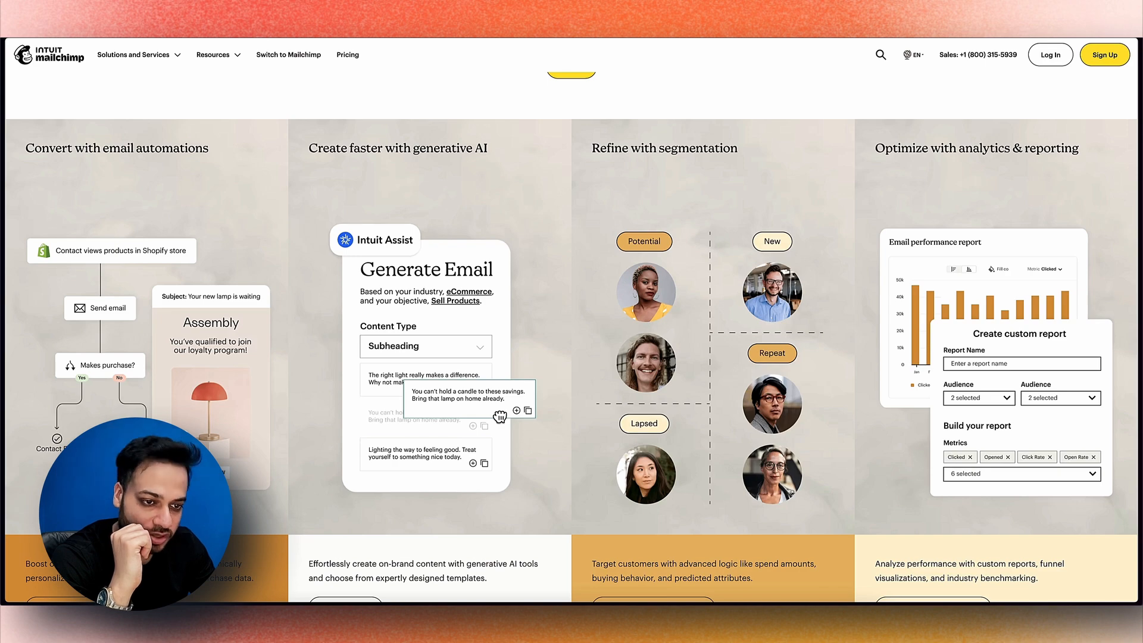
Enter a username and the account password, tick 'I don't want to receive emails', and submit sign-up
scroll(571, 328, "down", 1)
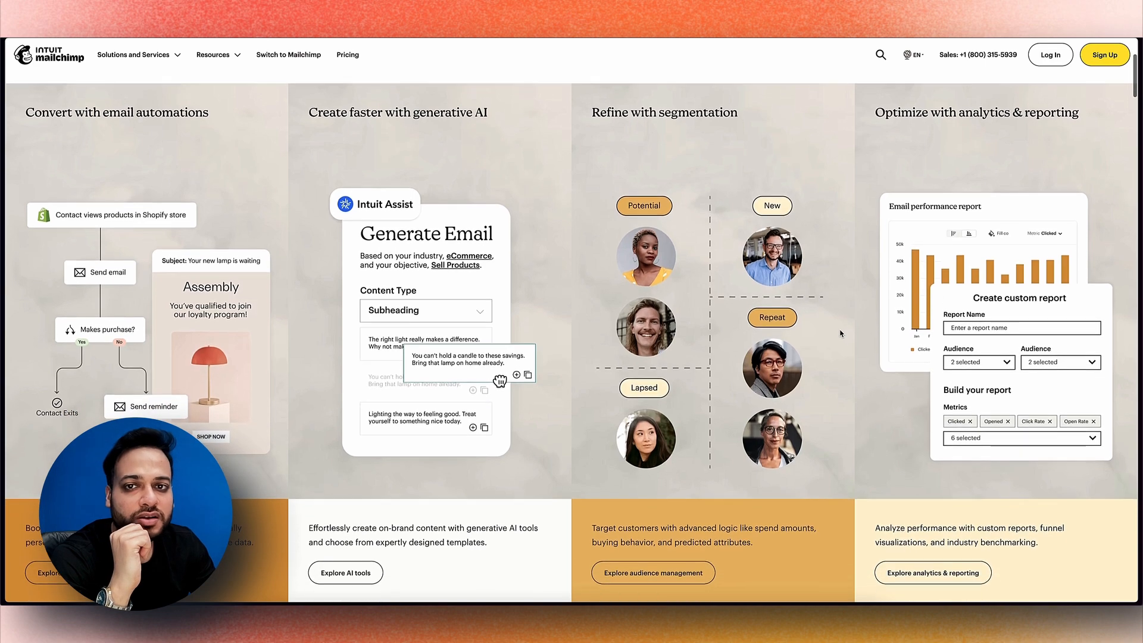
scroll(571, 339, "up", 1)
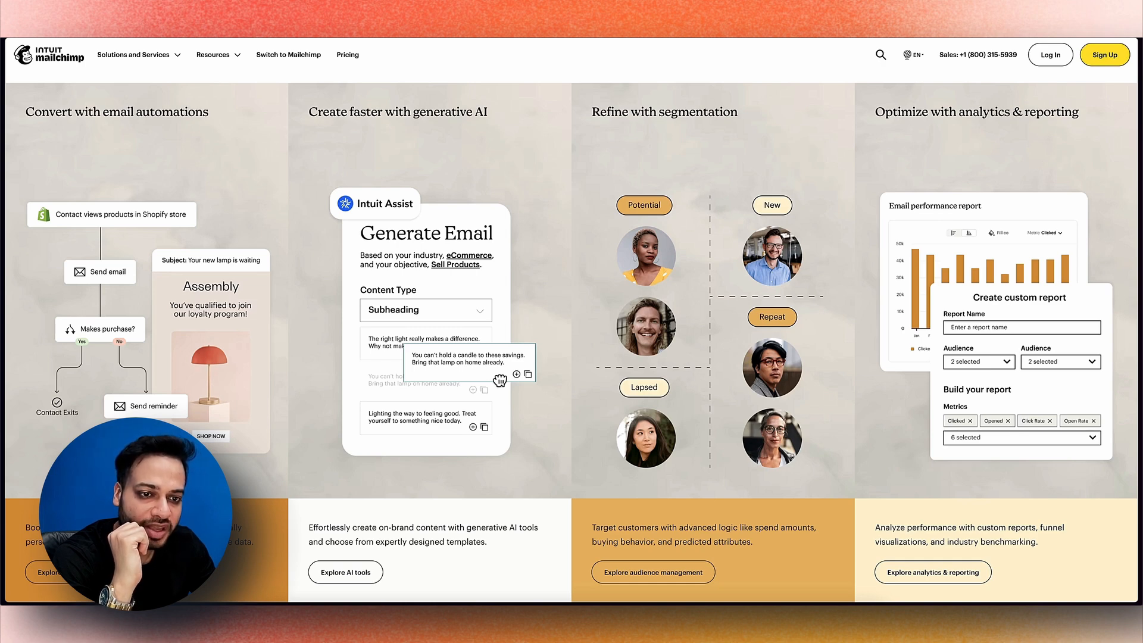
scroll(571, 333, "up", 2)
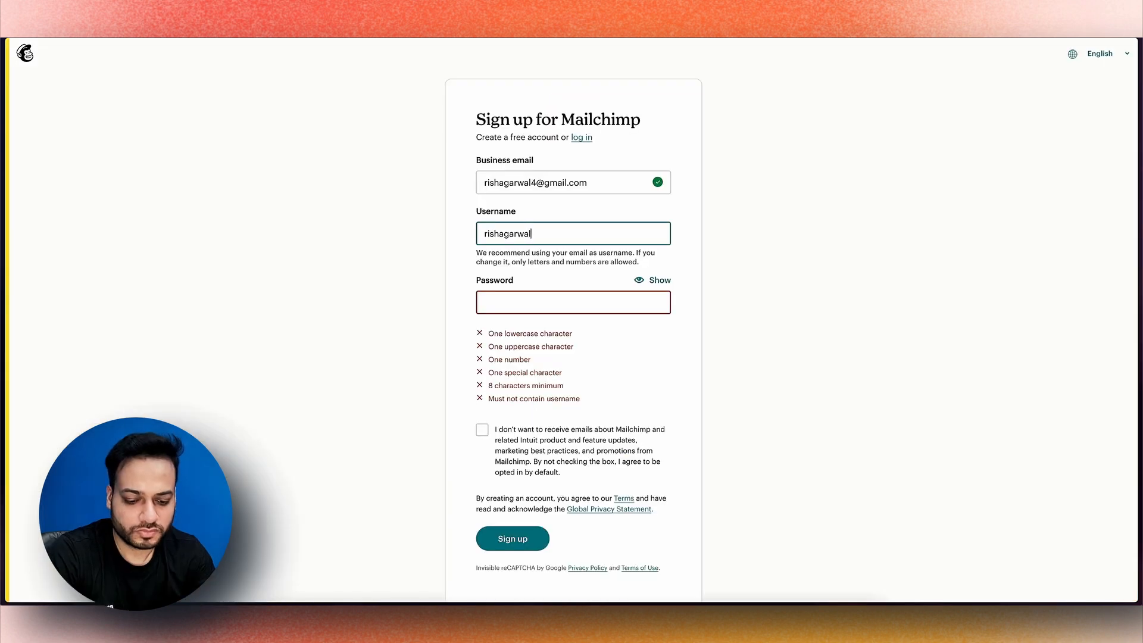
type("4312")
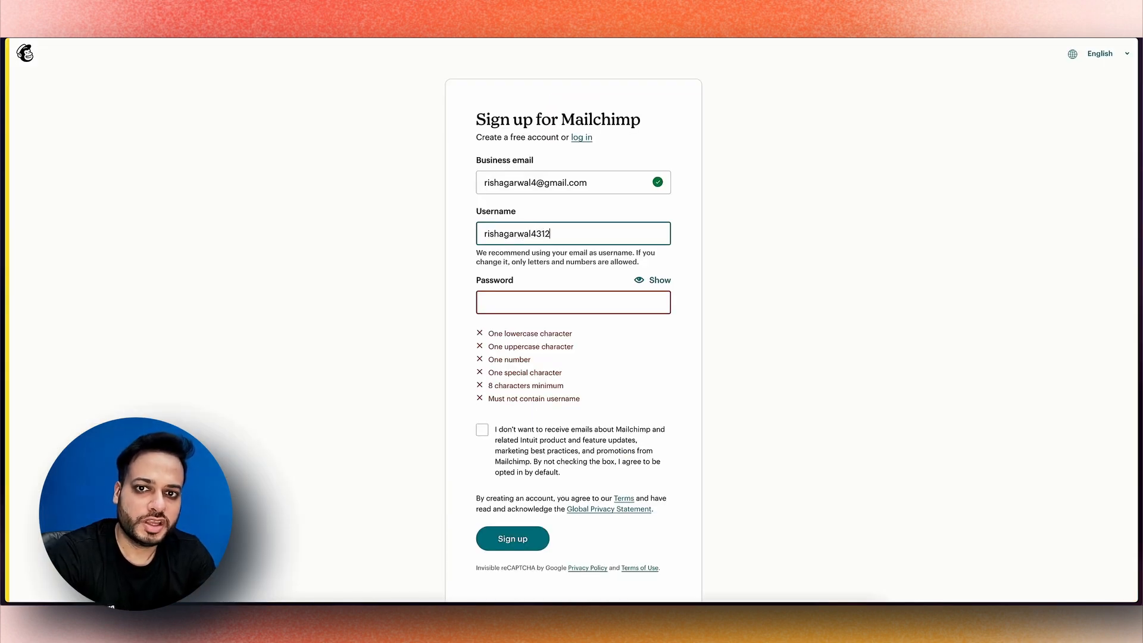
left_click(484, 301)
type("•••••••")
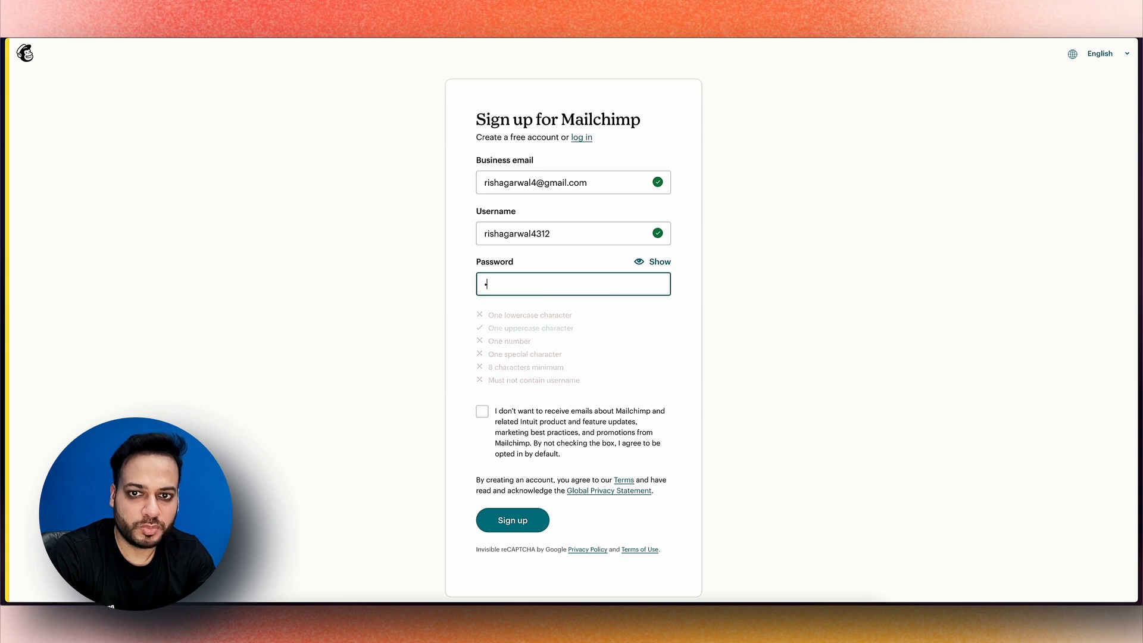
type("••••••")
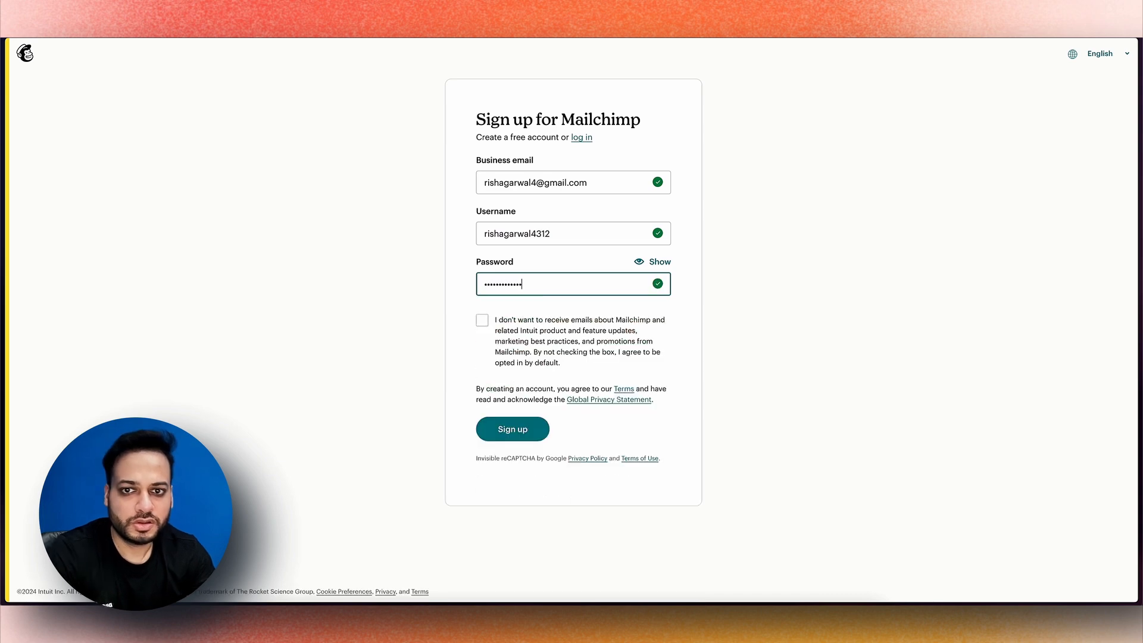
left_click(481, 319)
key("Return")
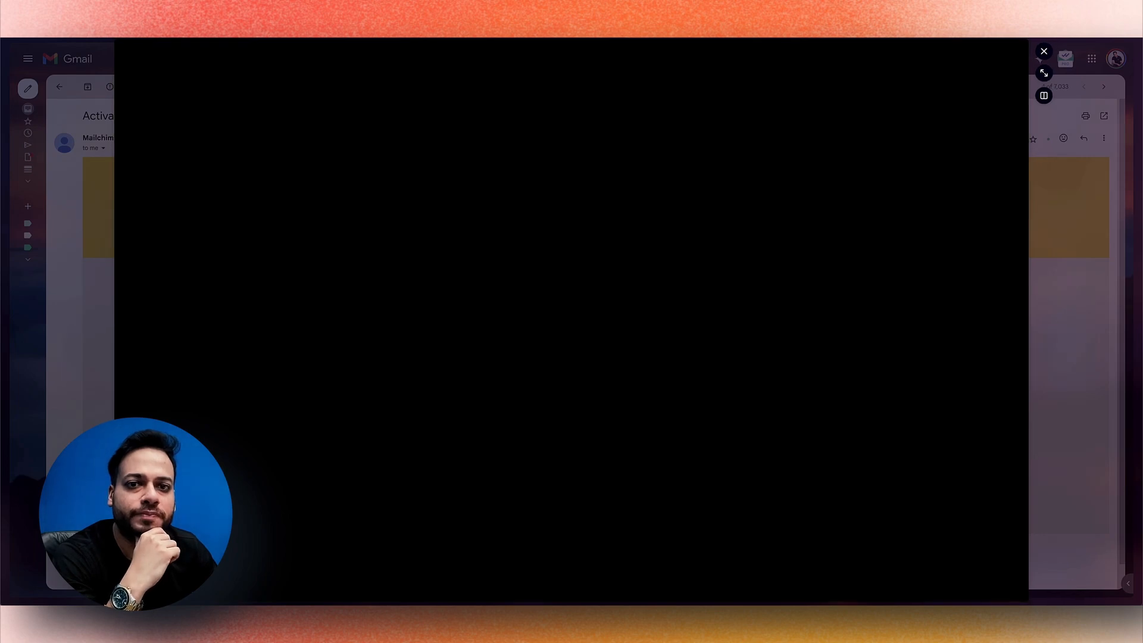
Follow the Activate Account link in the Mailchimp activation email
key("super+o")
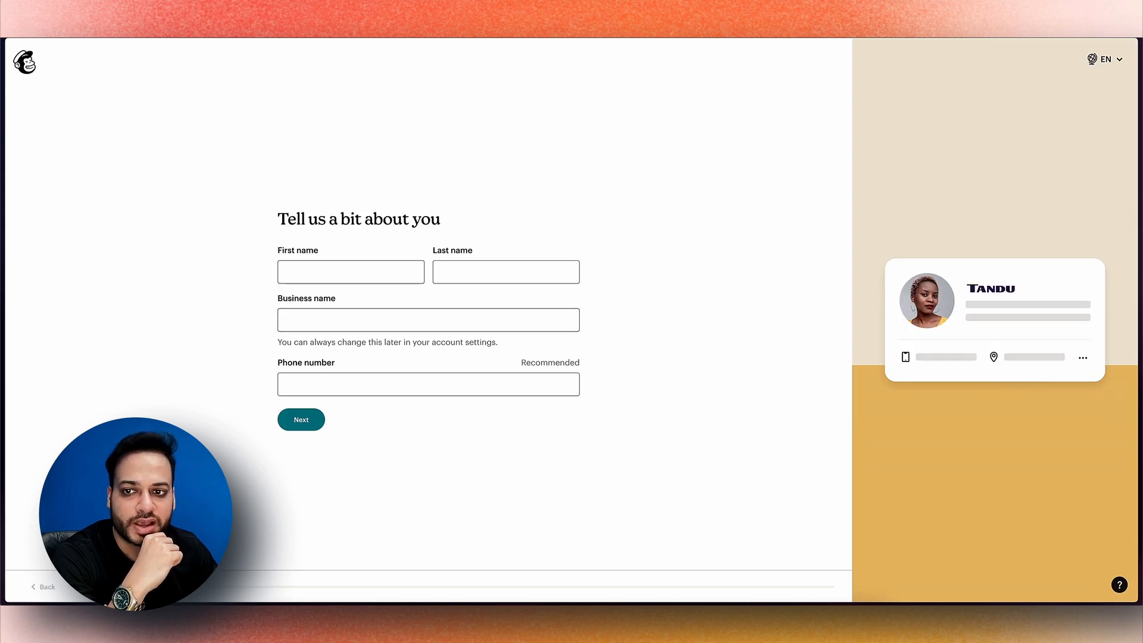
Enter the first name, last name and business name, leave Phone number blank, and continue
left_click(364, 268)
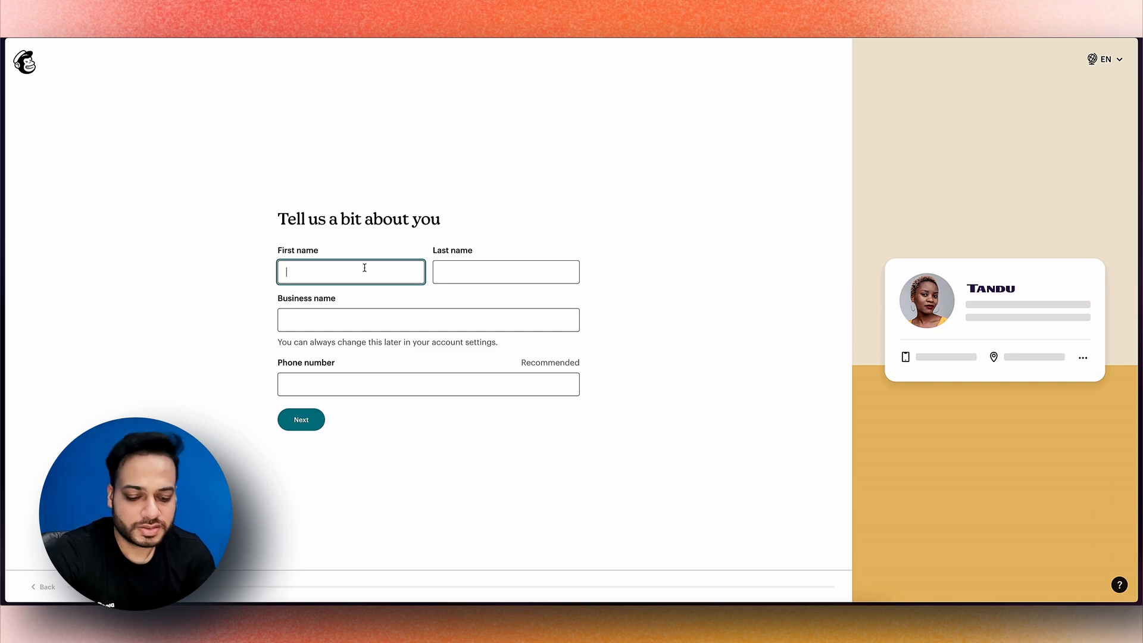
key("Tab")
key("Tab")
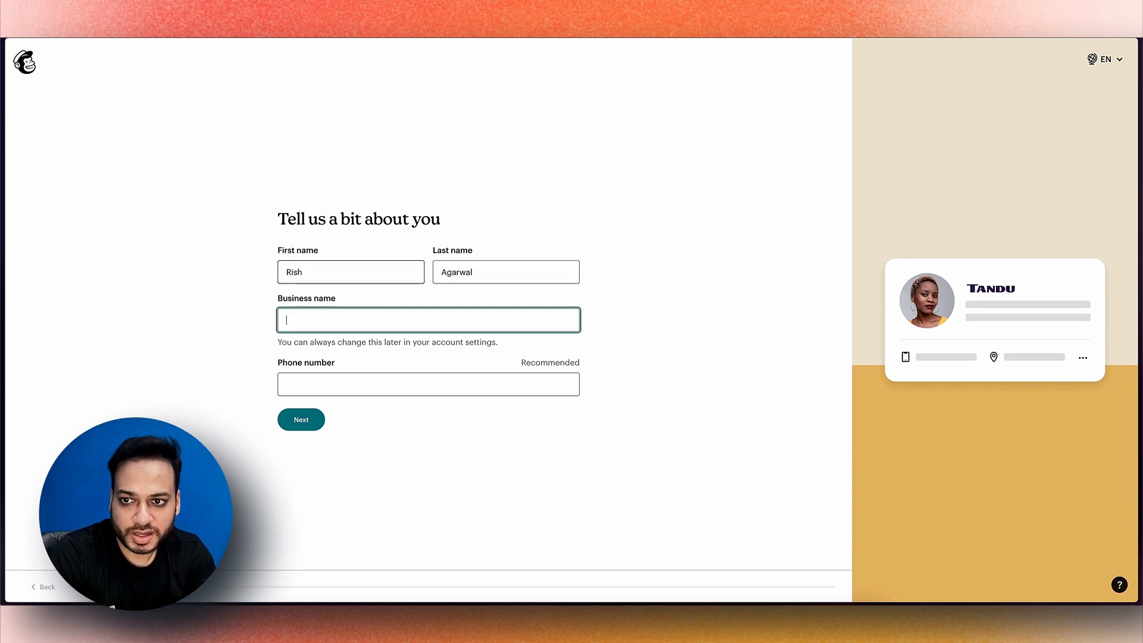
type("Rish")
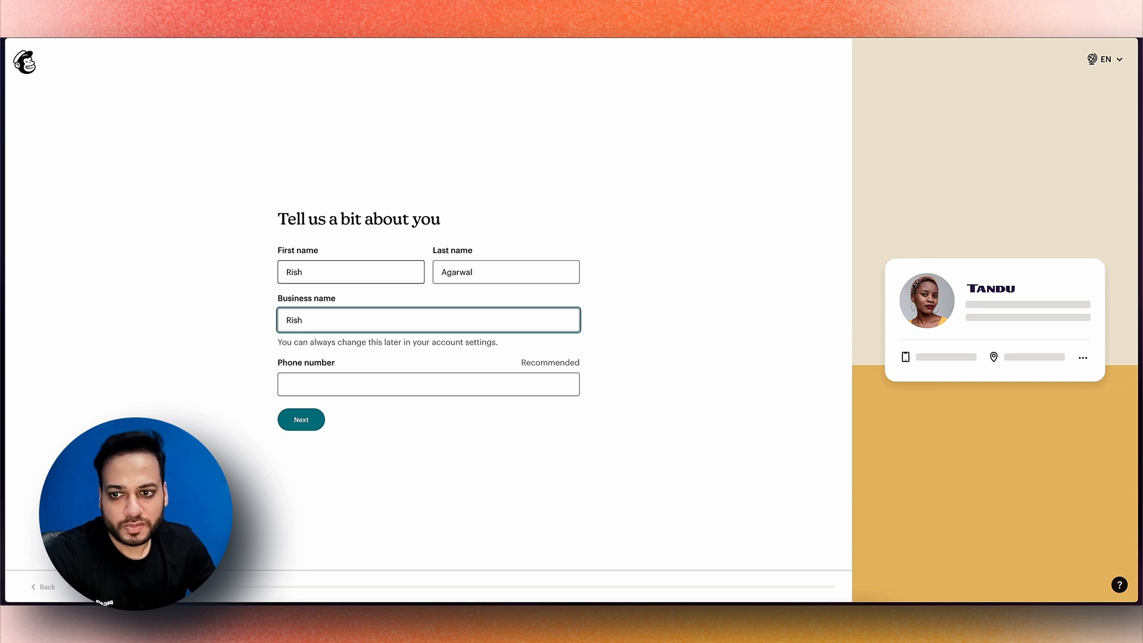
key("Tab")
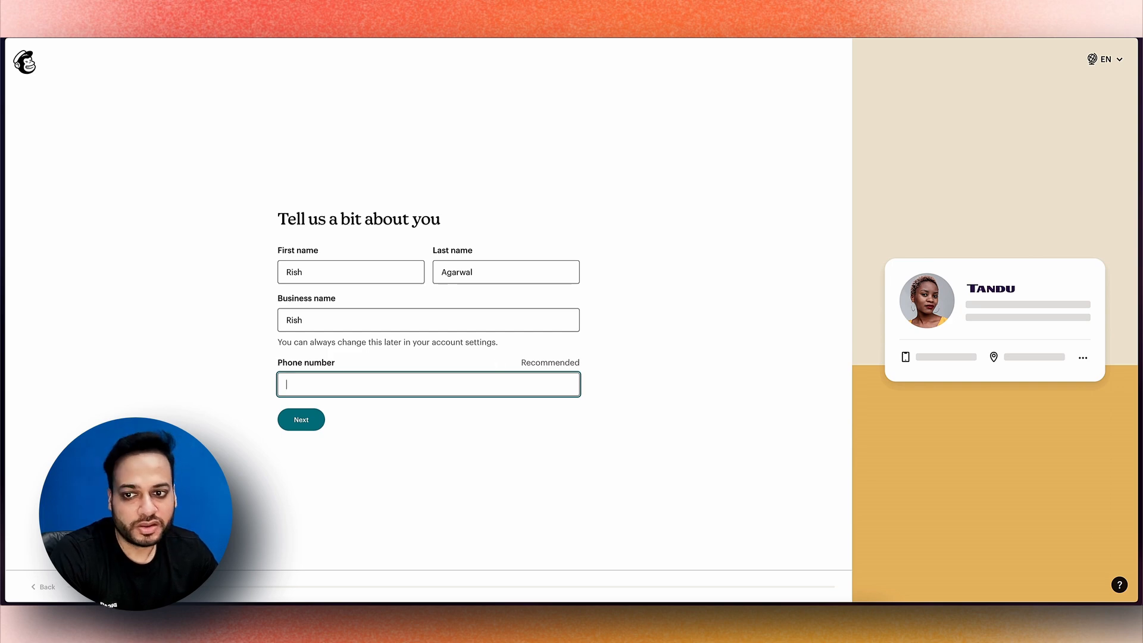
key("Tab")
key("Return")
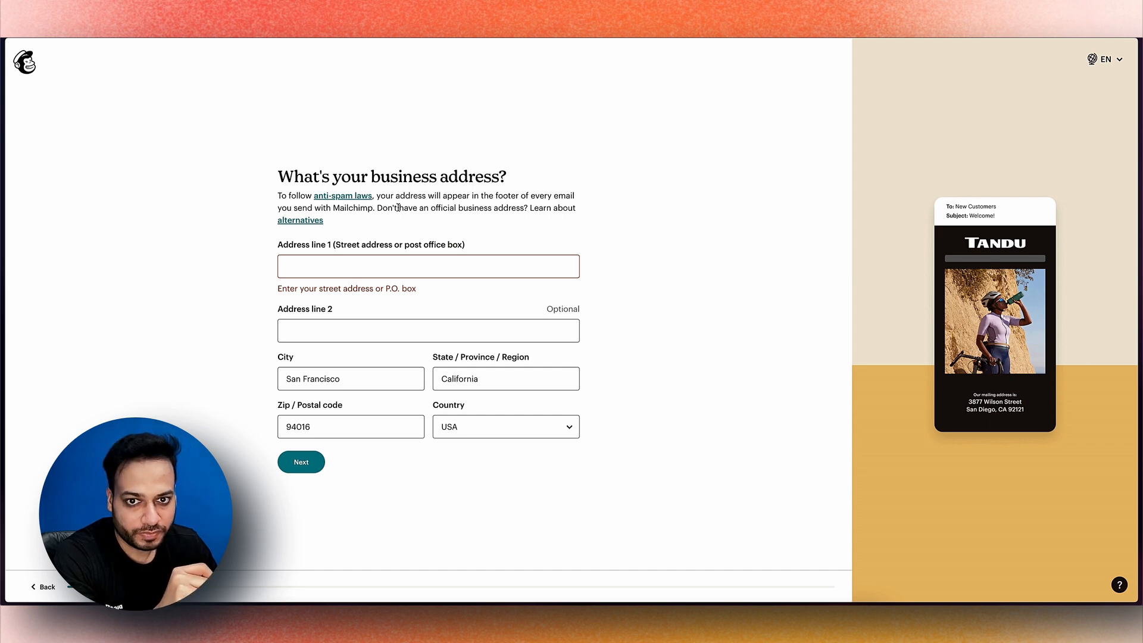
Fill in the street address and choose Consultation process as the selling method
left_click(429, 270)
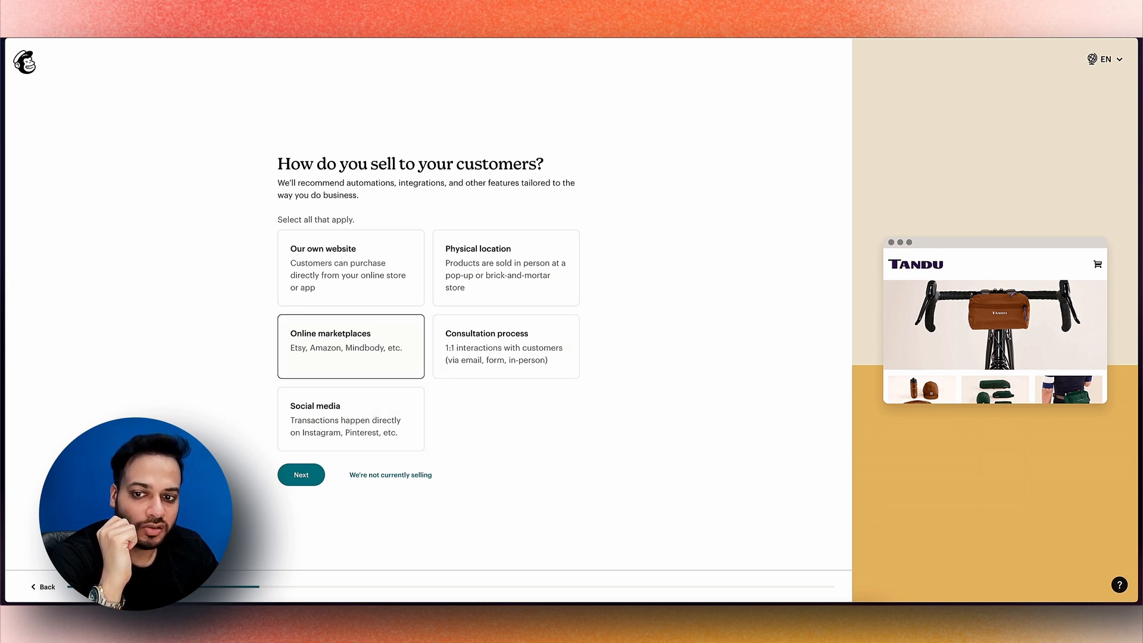
left_click(506, 346)
left_click(301, 474)
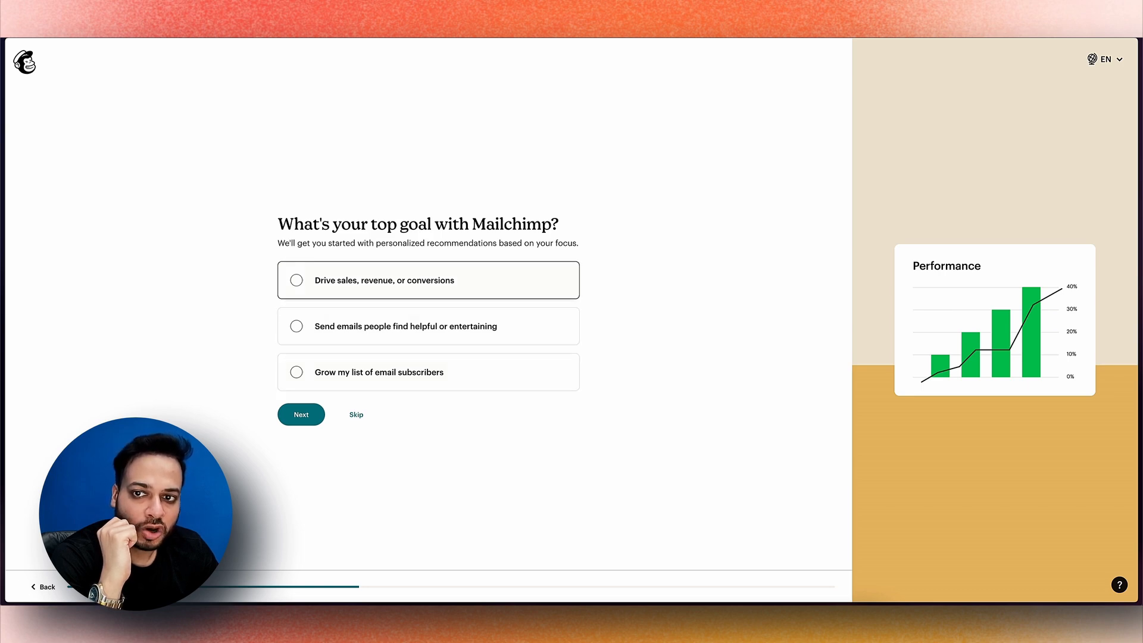
Pick 'Drive sales, revenue, or conversions', then check templates, AI content, automations, segmentation, send times, reporting
left_click(296, 280)
left_click(301, 414)
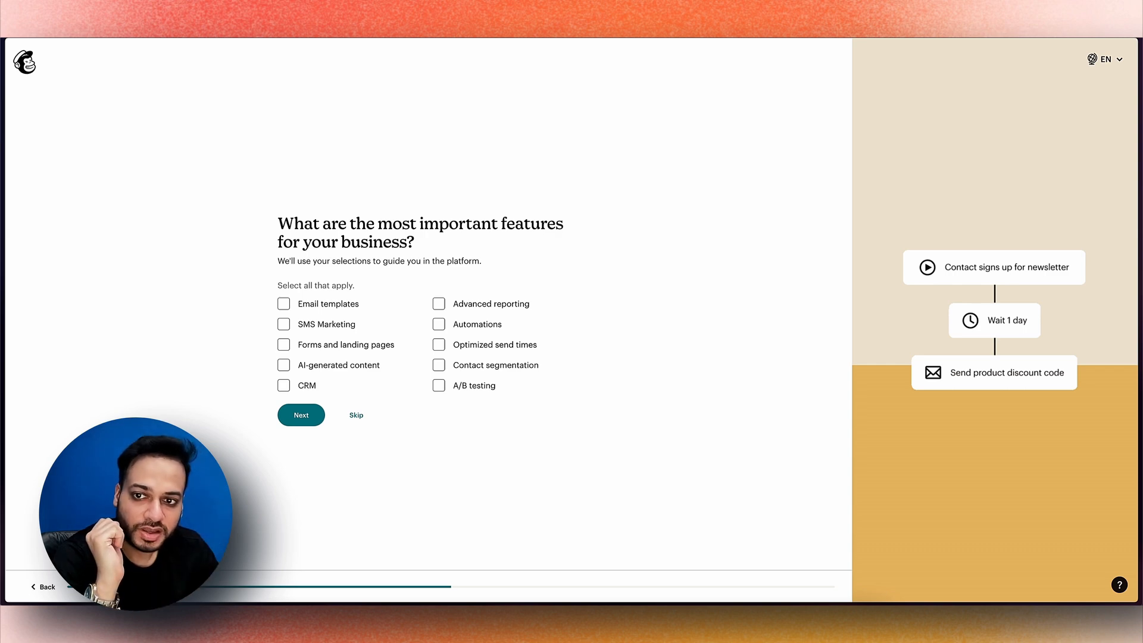
left_click(283, 303)
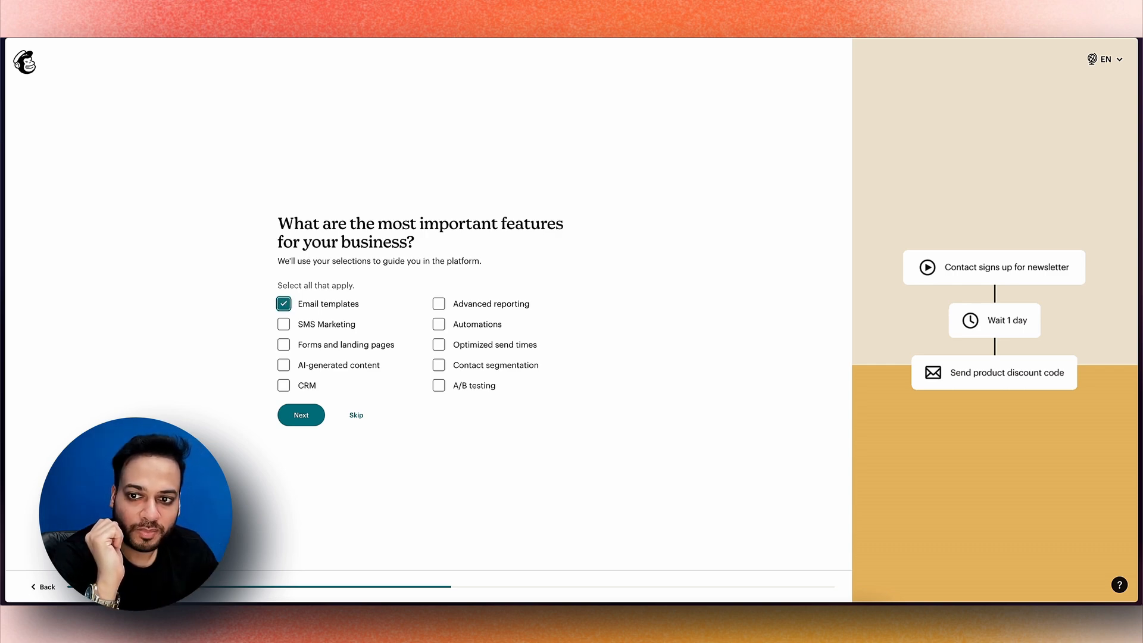
left_click(283, 365)
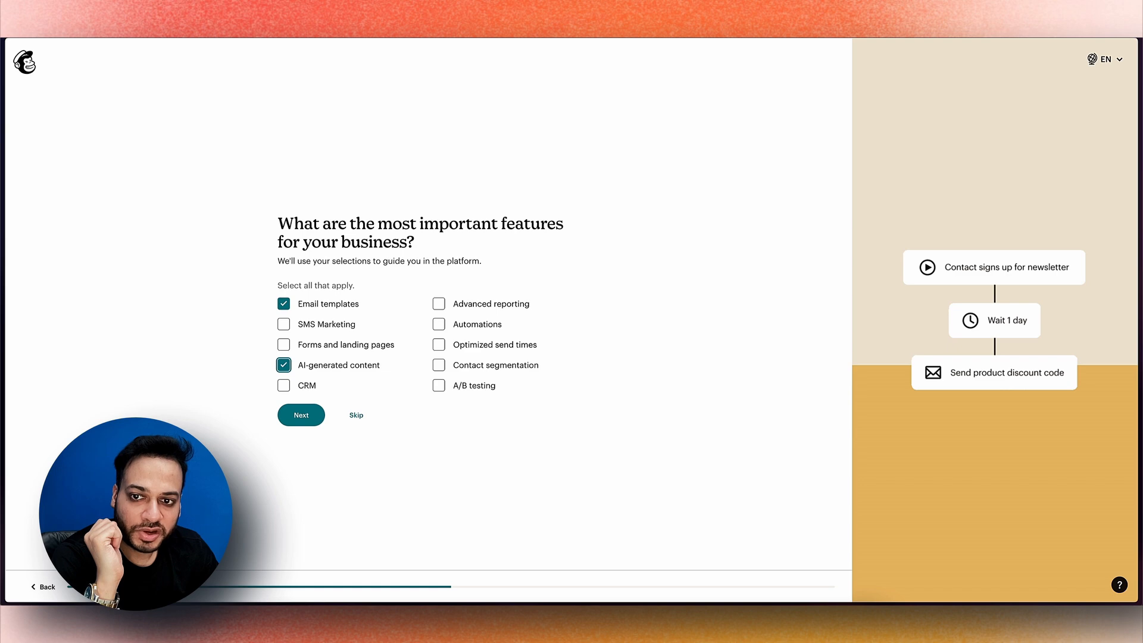
left_click(439, 324)
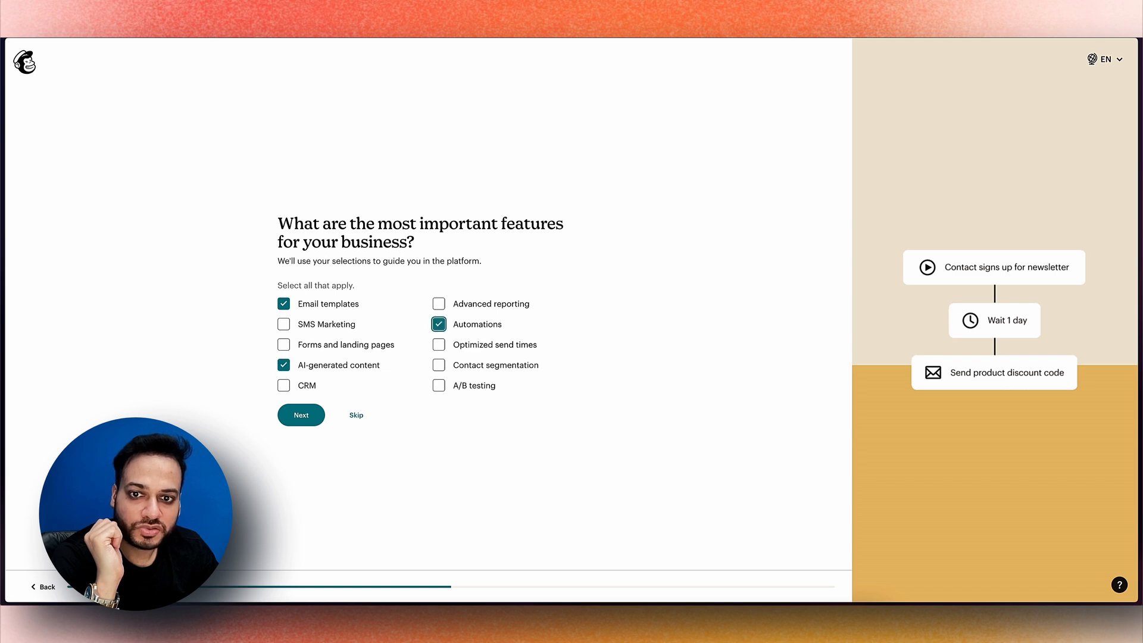
left_click(439, 365)
left_click(439, 344)
left_click(439, 304)
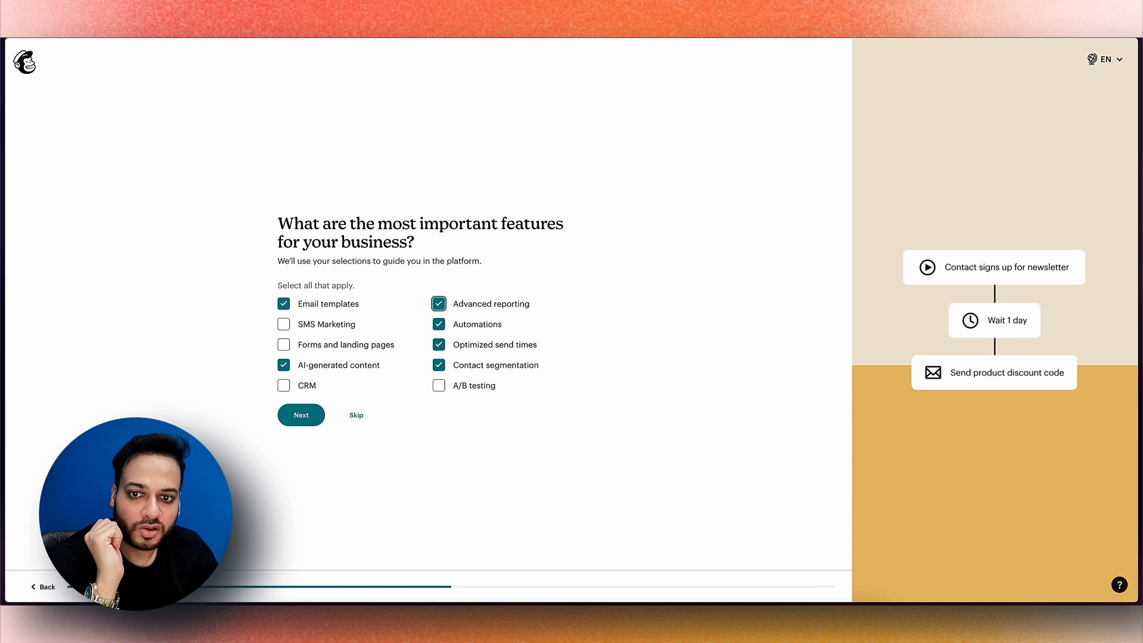
left_click(314, 417)
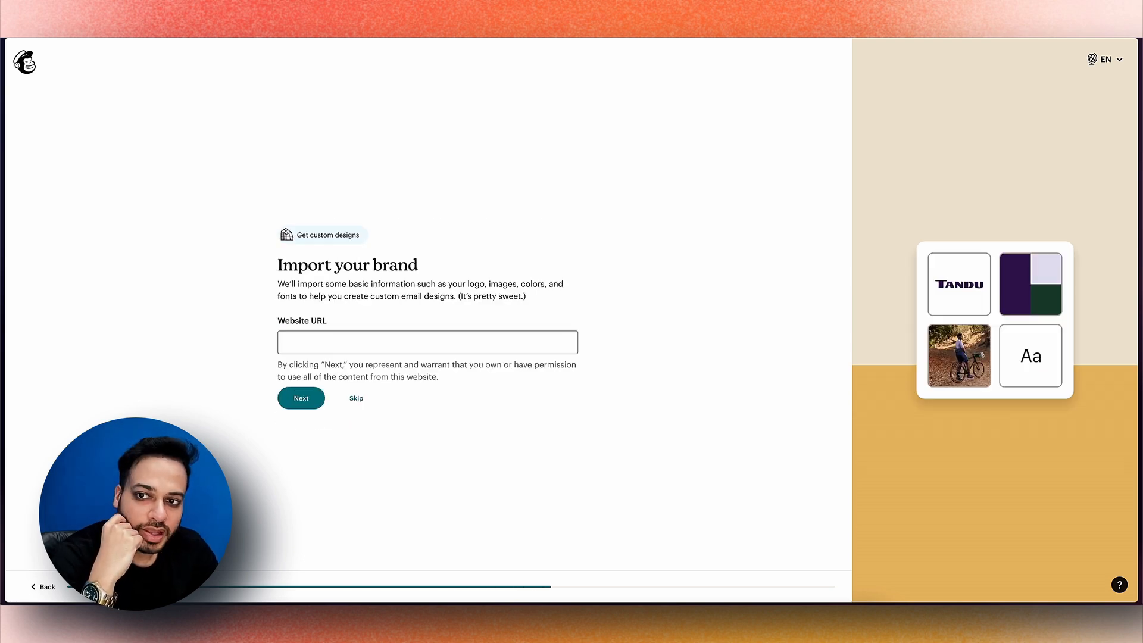
Leave the Website URL field empty and skip the Import your brand step
left_click_drag(278, 265, 417, 263)
left_click(417, 264)
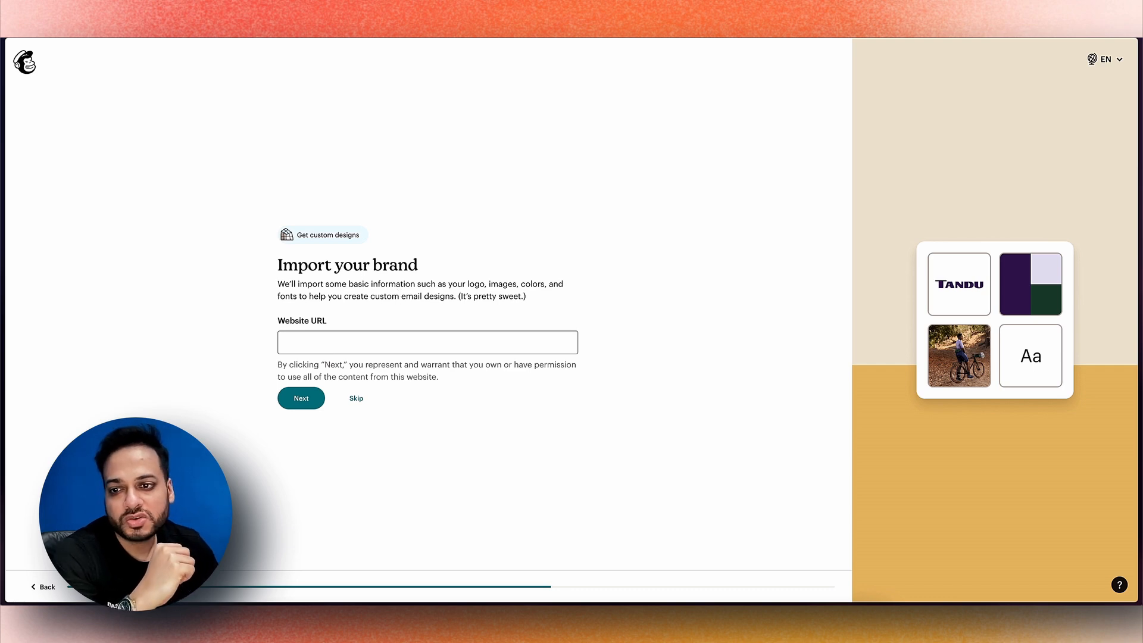
left_click(309, 343)
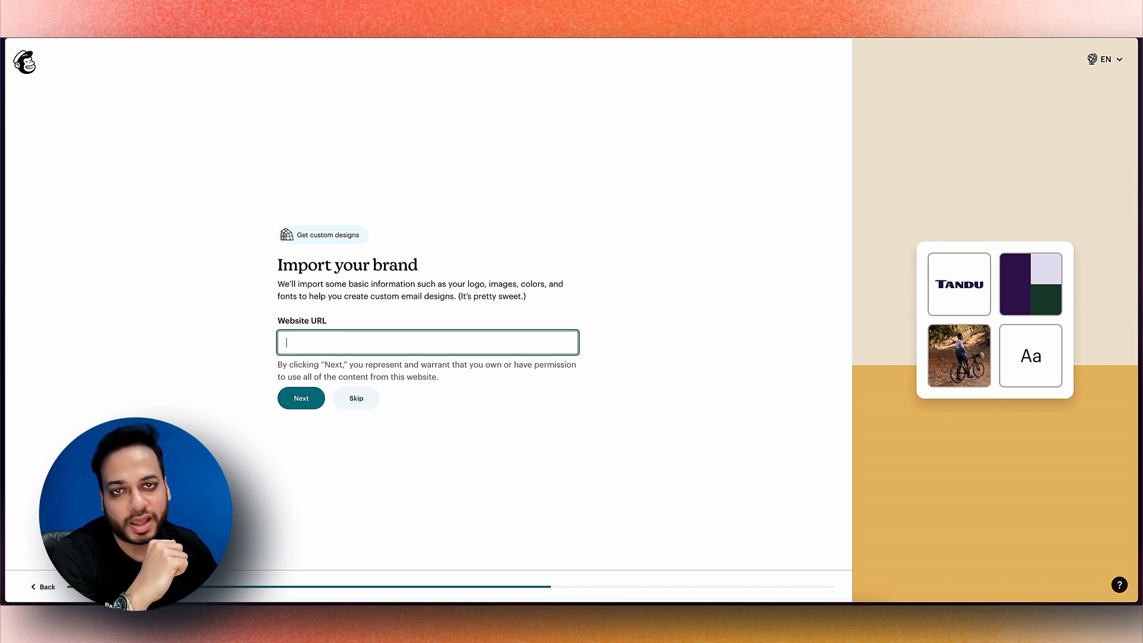
left_click(366, 395)
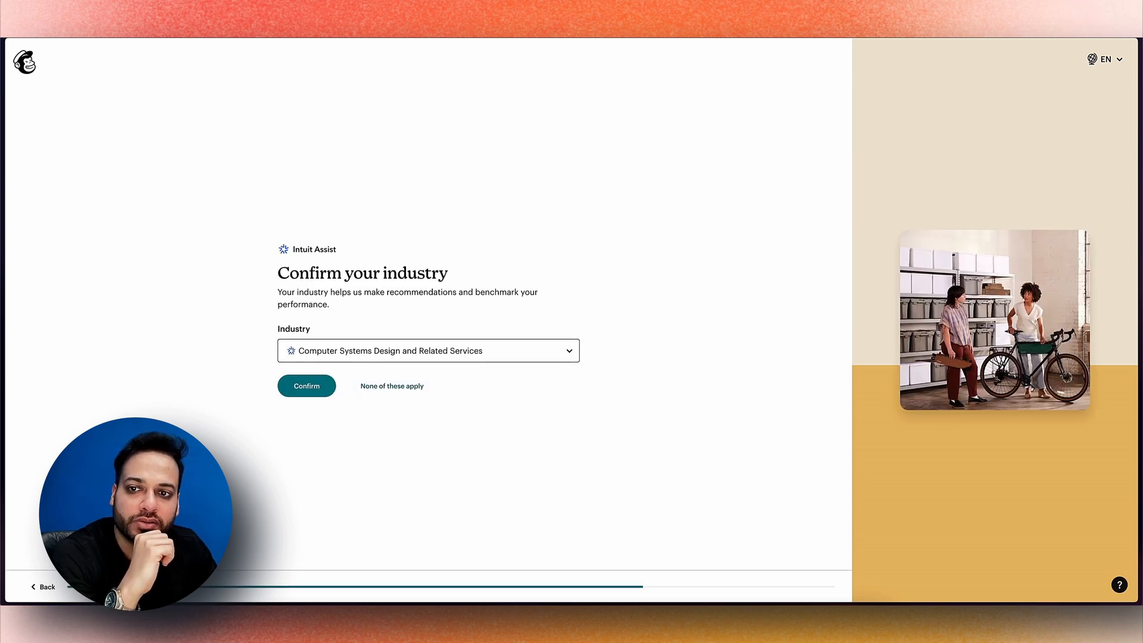
Search 'consul' in the industry list, pick the consulting services industry, and confirm it
left_click(431, 351)
scroll(433, 375, "down", 1)
type("consul")
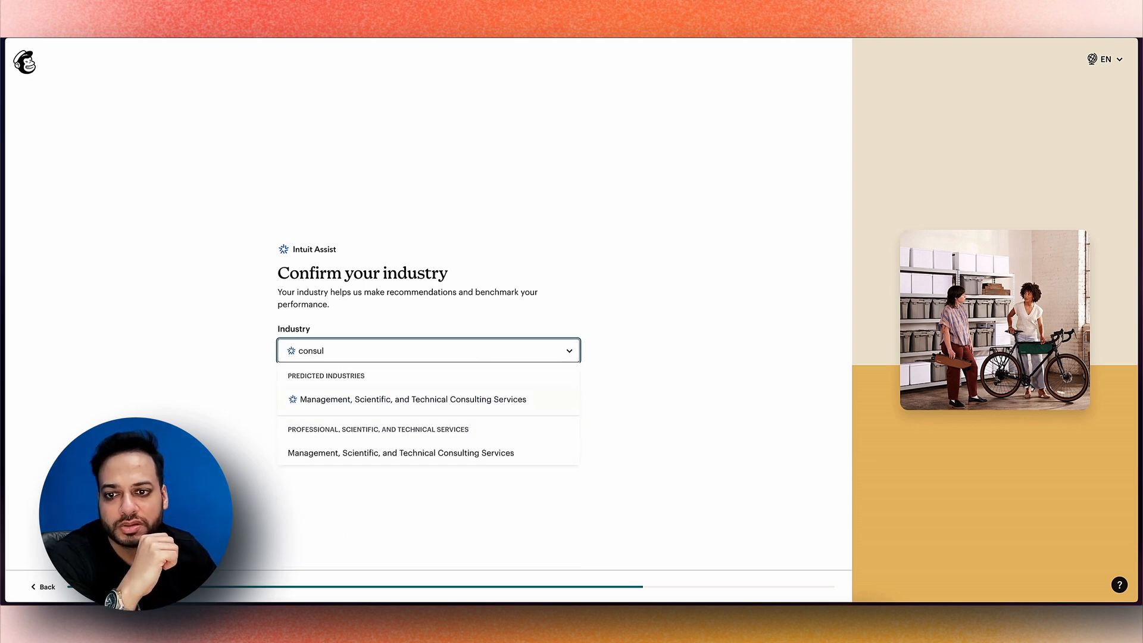
key("Return")
left_click(314, 386)
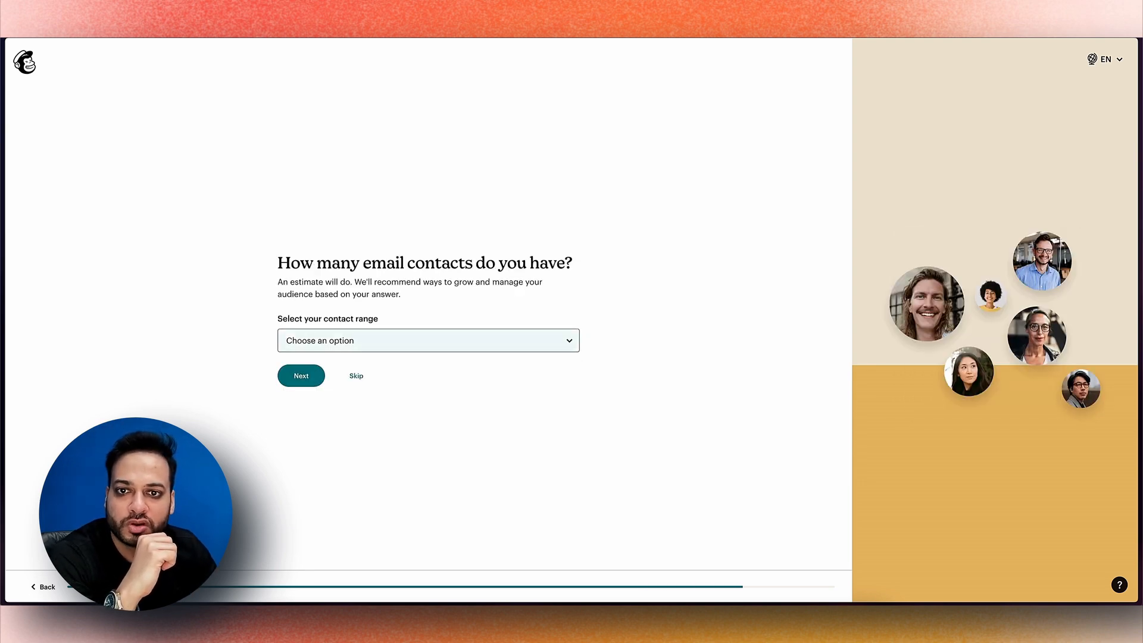
Choose the 0 - 500 contact range and continue to the plans
left_click(357, 340)
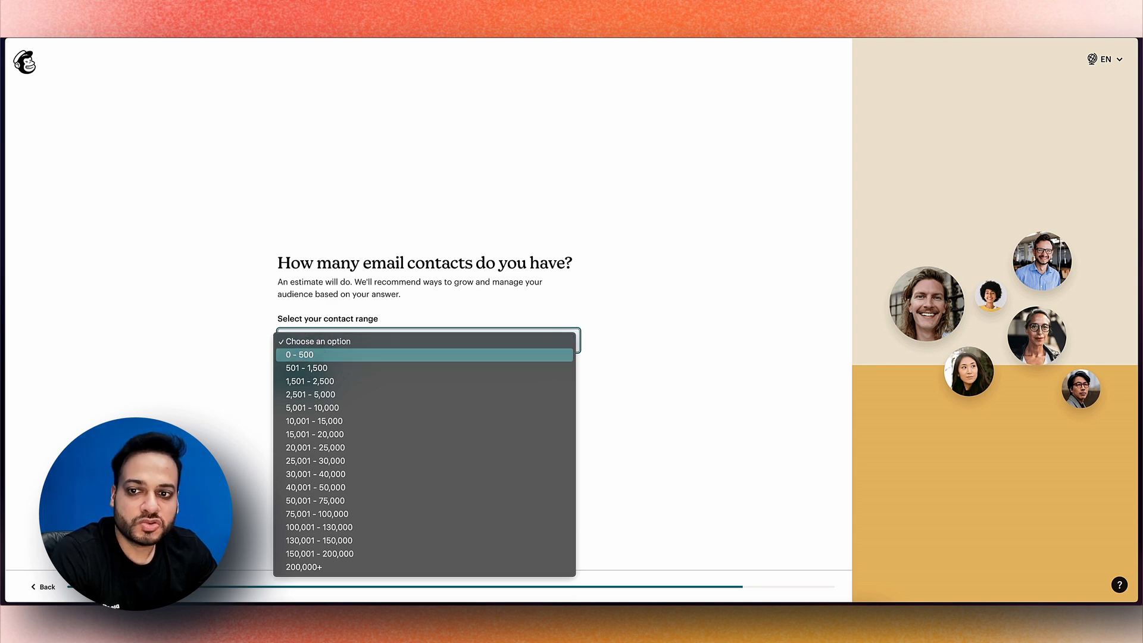
left_click(316, 356)
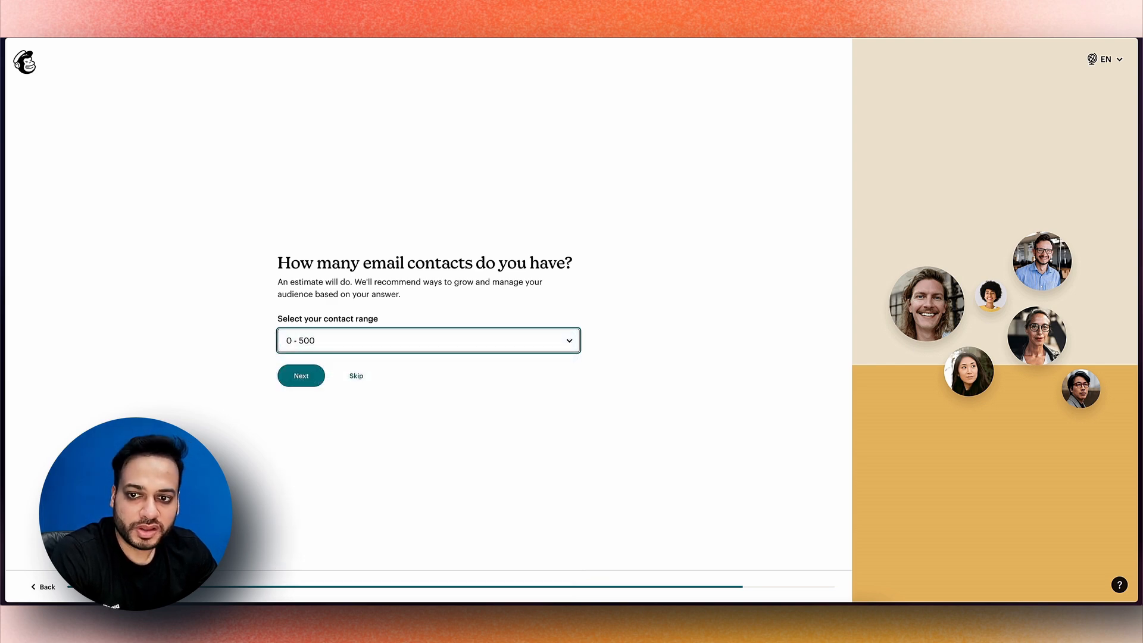
left_click(308, 375)
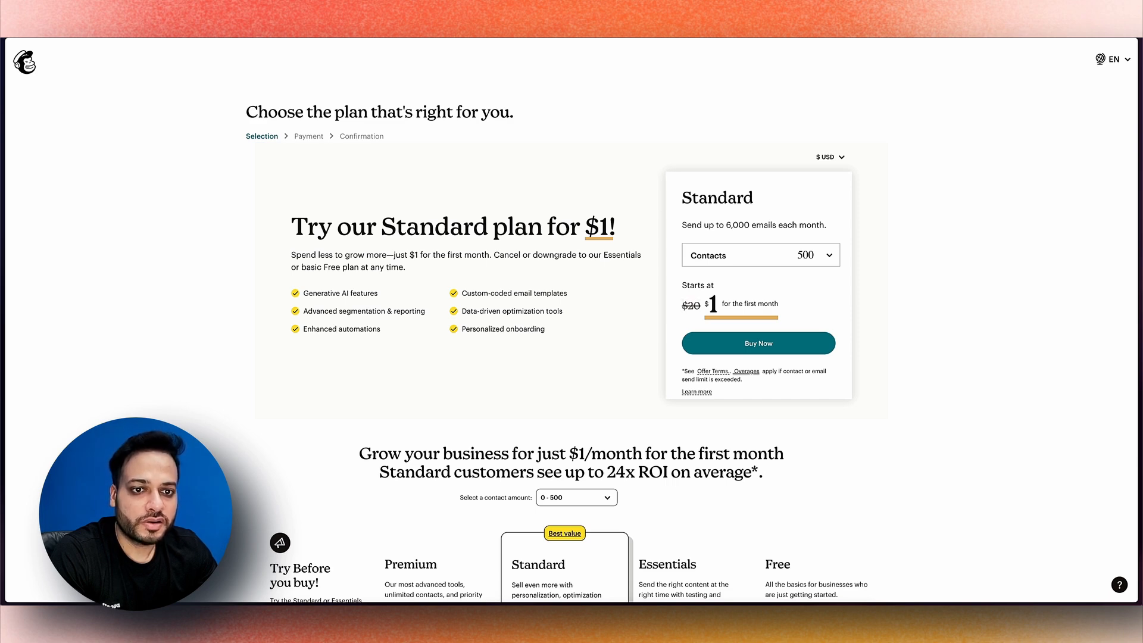
scroll(528, 271, "down", 7)
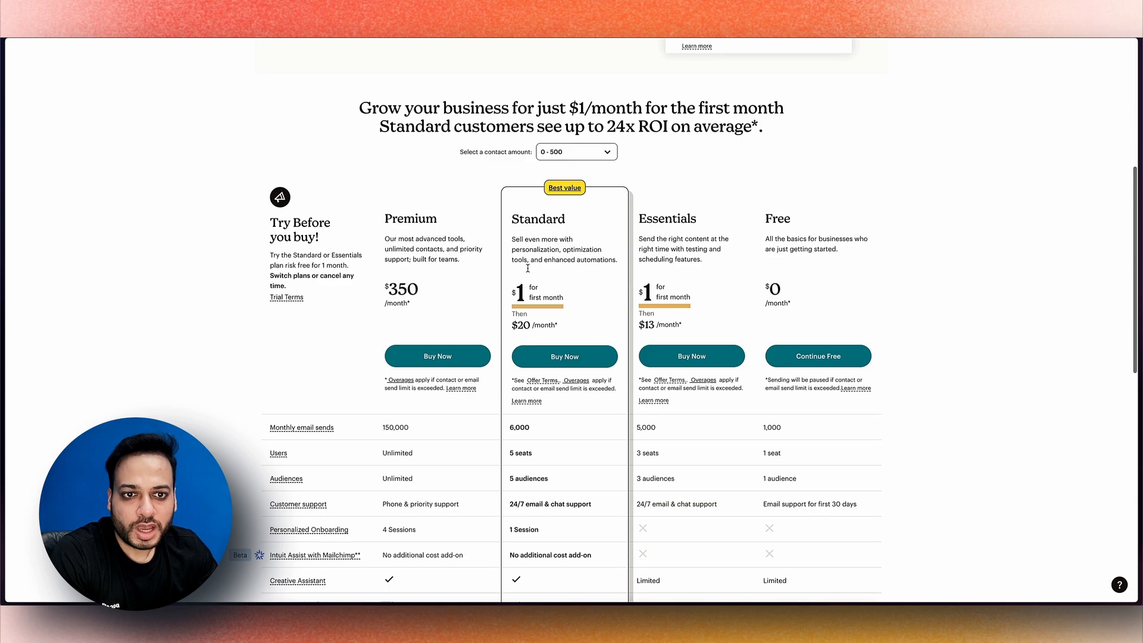
scroll(529, 272, "up", 1)
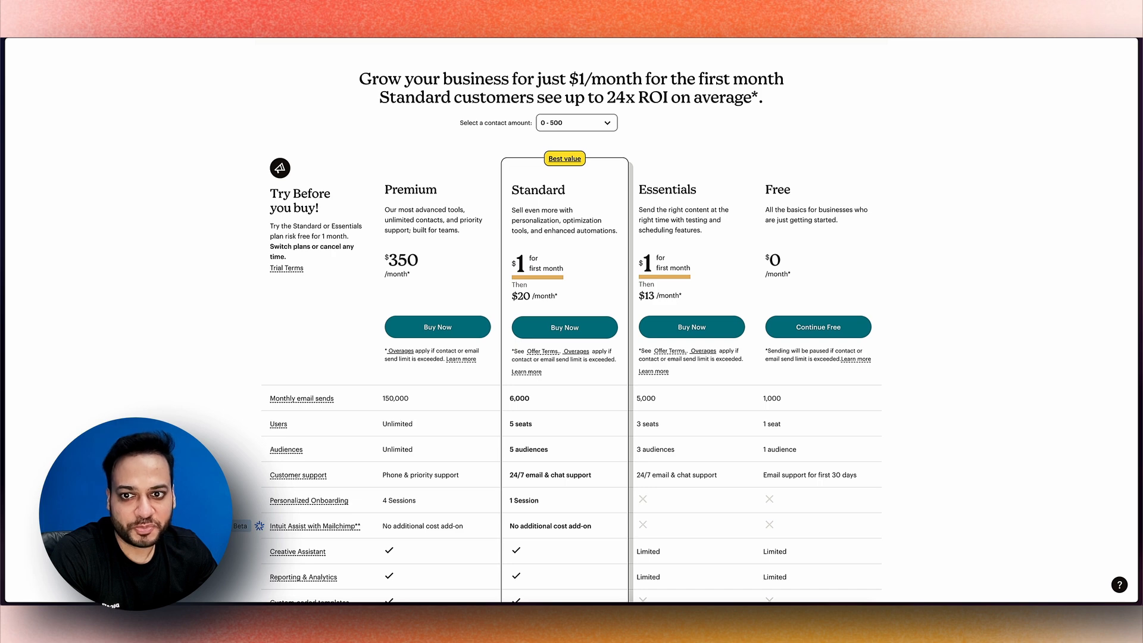
scroll(571, 321, "down", 4)
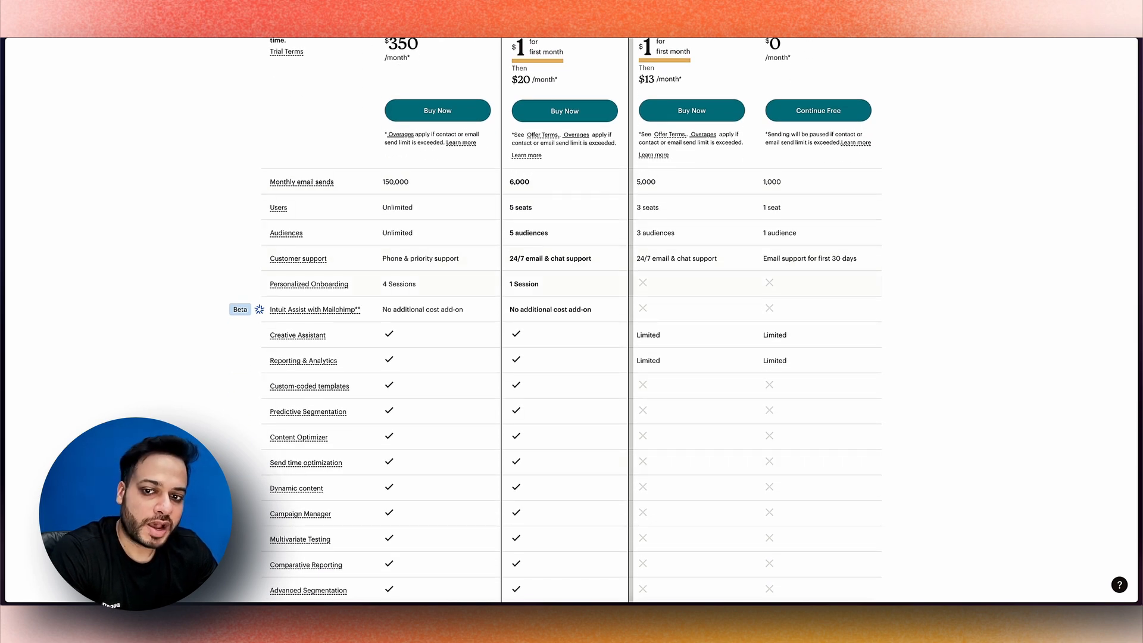
scroll(447, 388, "down", 1)
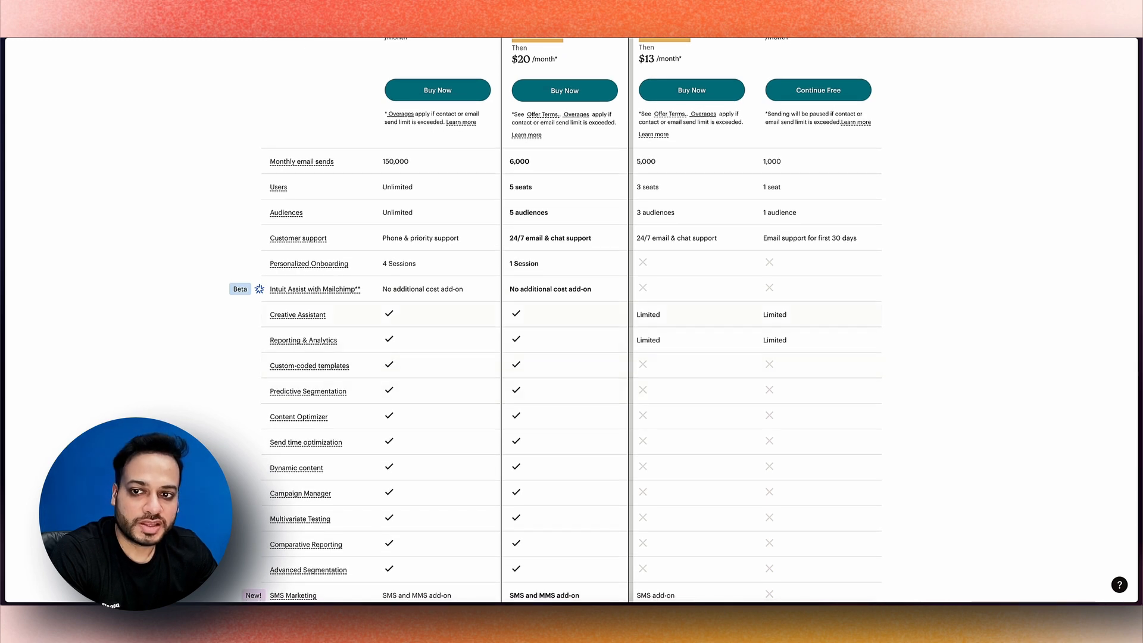
scroll(536, 334, "down", 3)
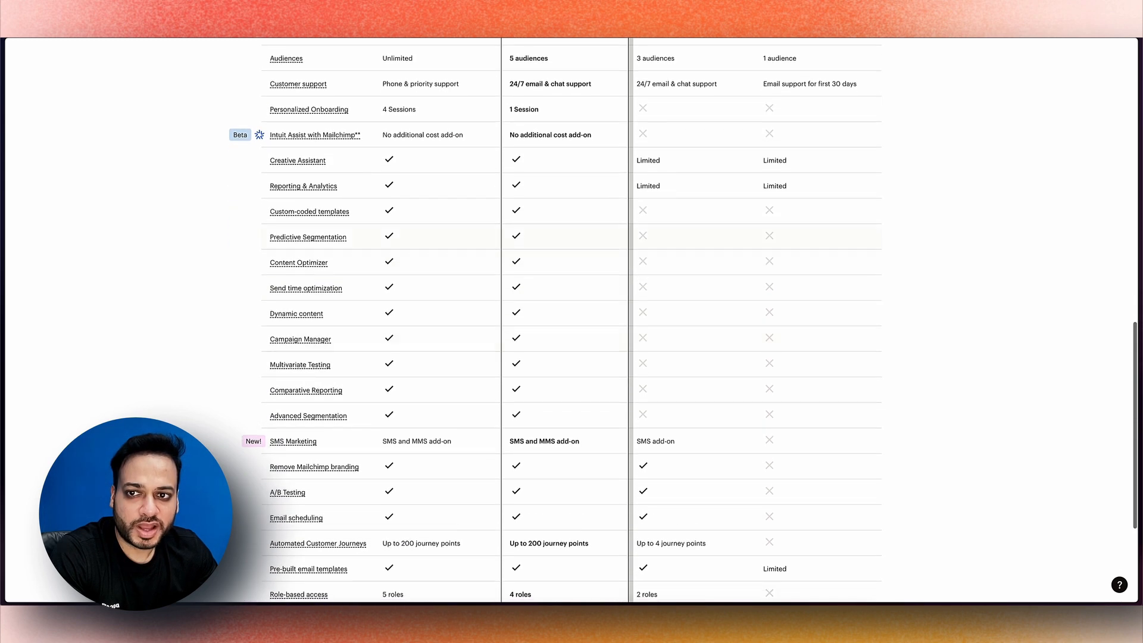
scroll(423, 355, "up", 6)
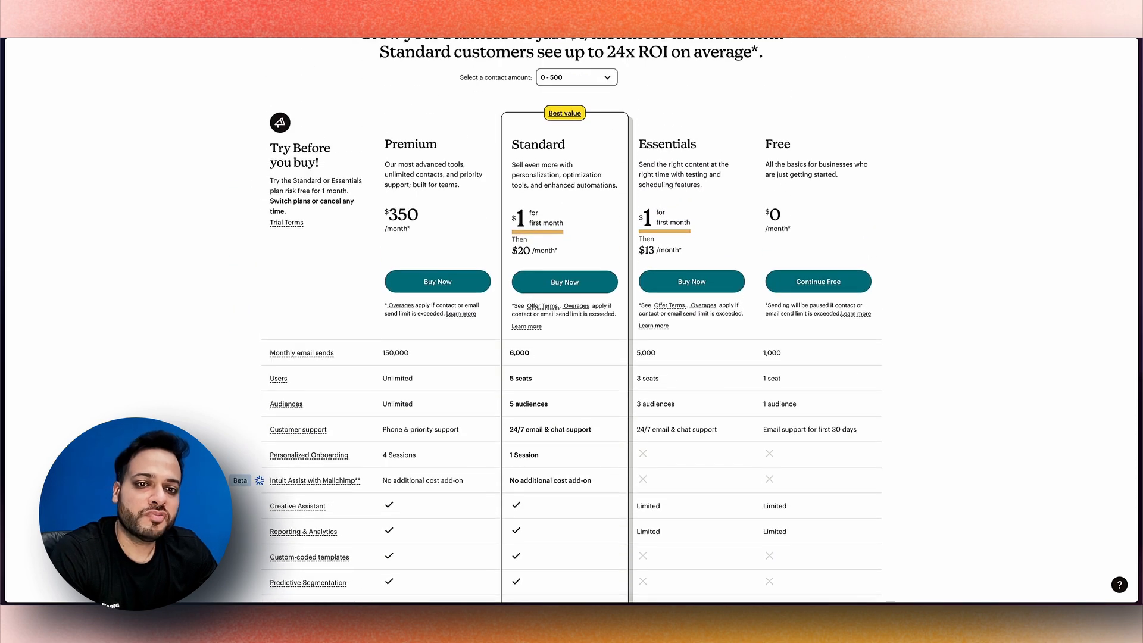
scroll(812, 289, "up", 1)
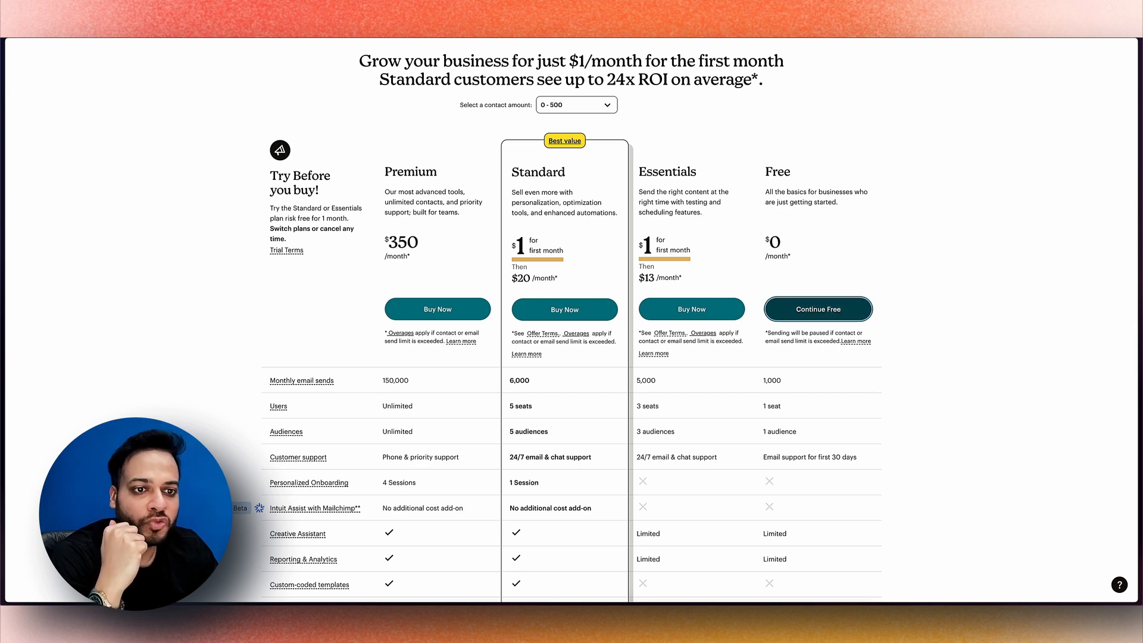
Continue on the Free plan and open Automations in the sidebar
left_click(818, 308)
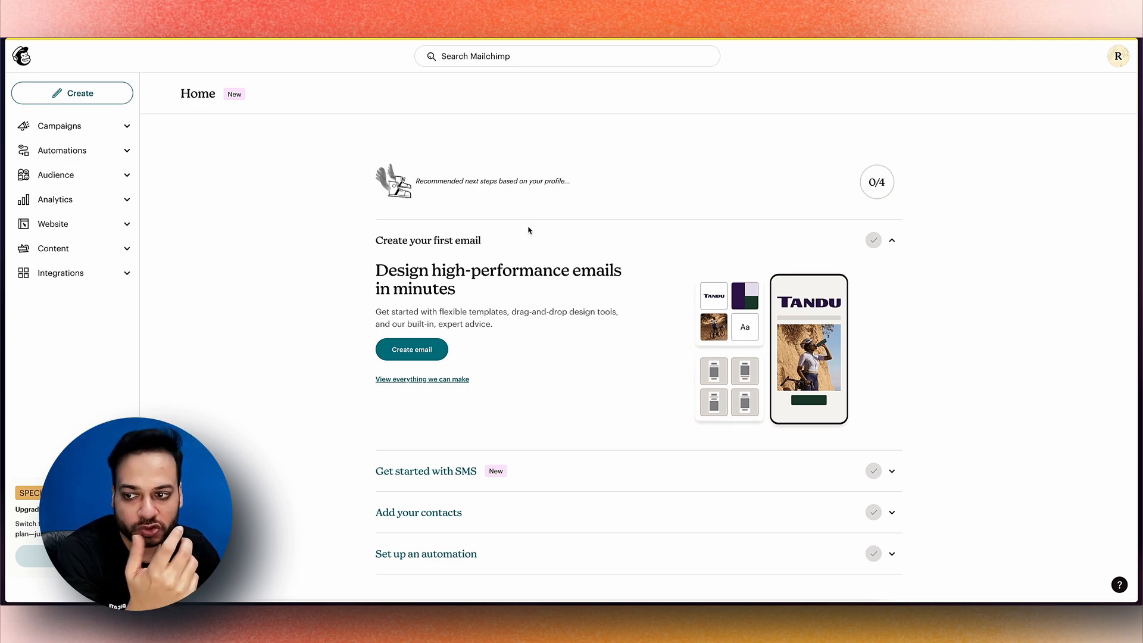
scroll(637, 345, "down", 3)
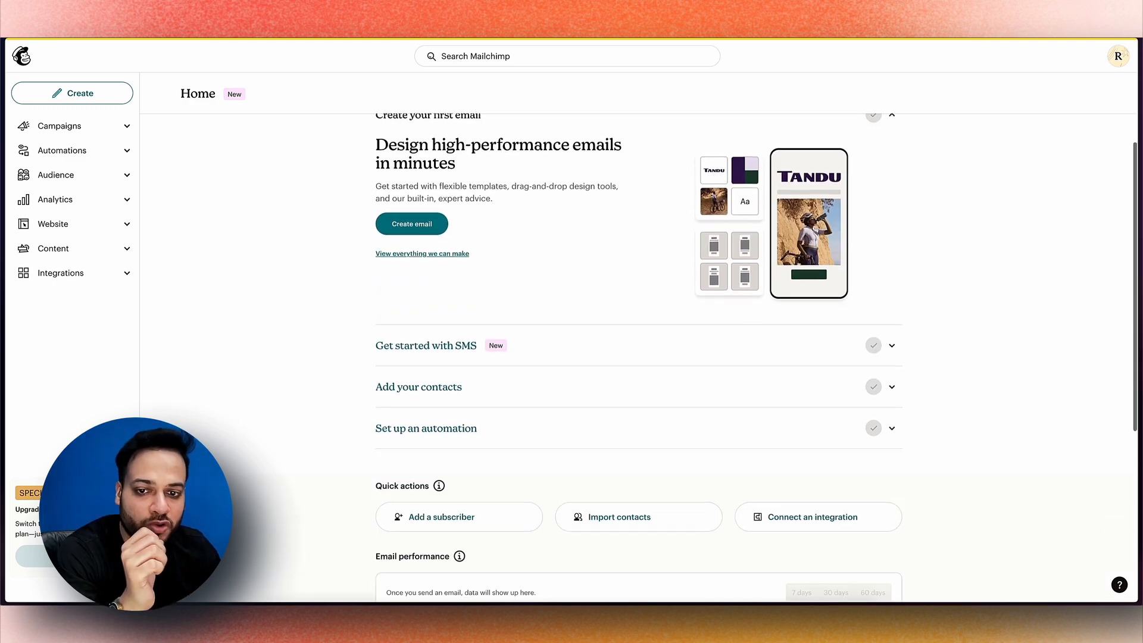
scroll(398, 312, "up", 2)
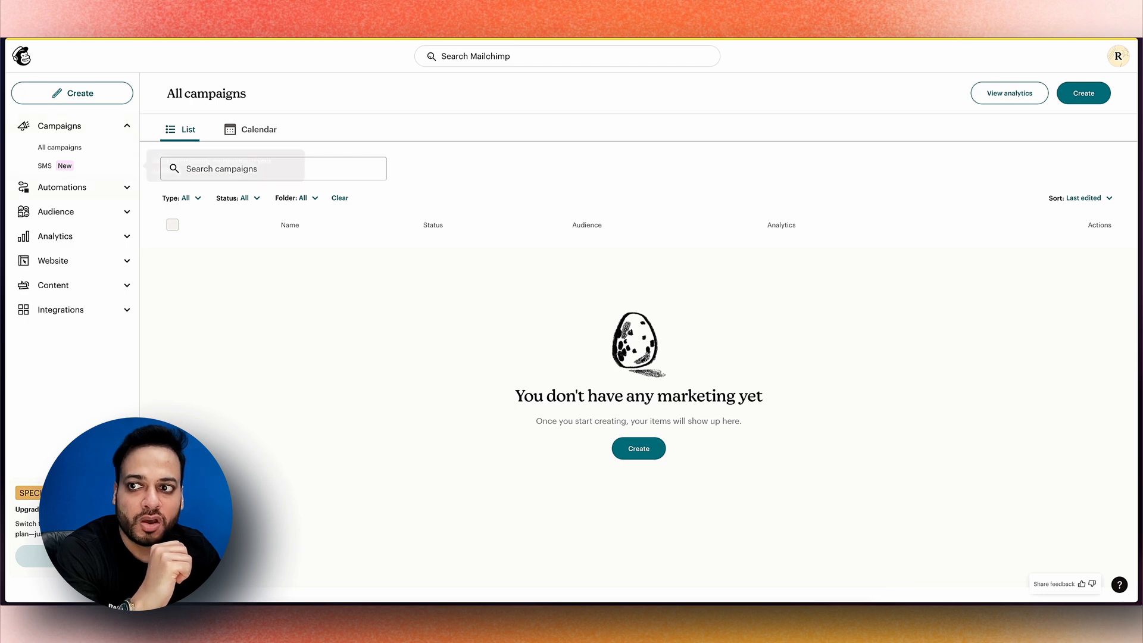
left_click(62, 187)
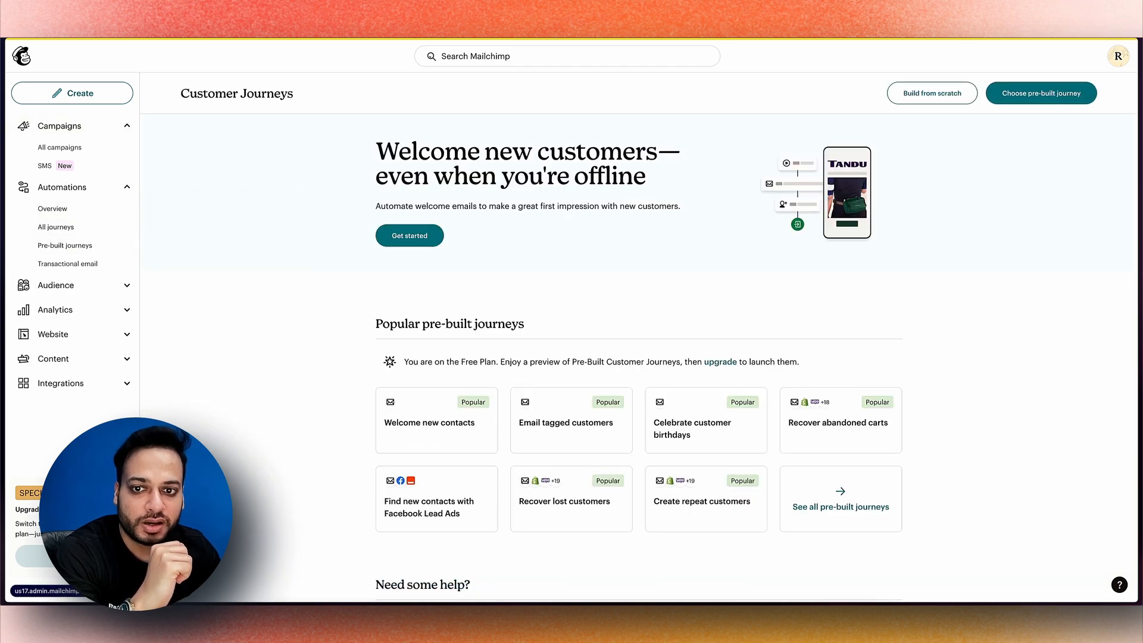
Scroll through the Customer Journeys page, then switch to the Audience Dashboard
scroll(638, 357, "down", 3)
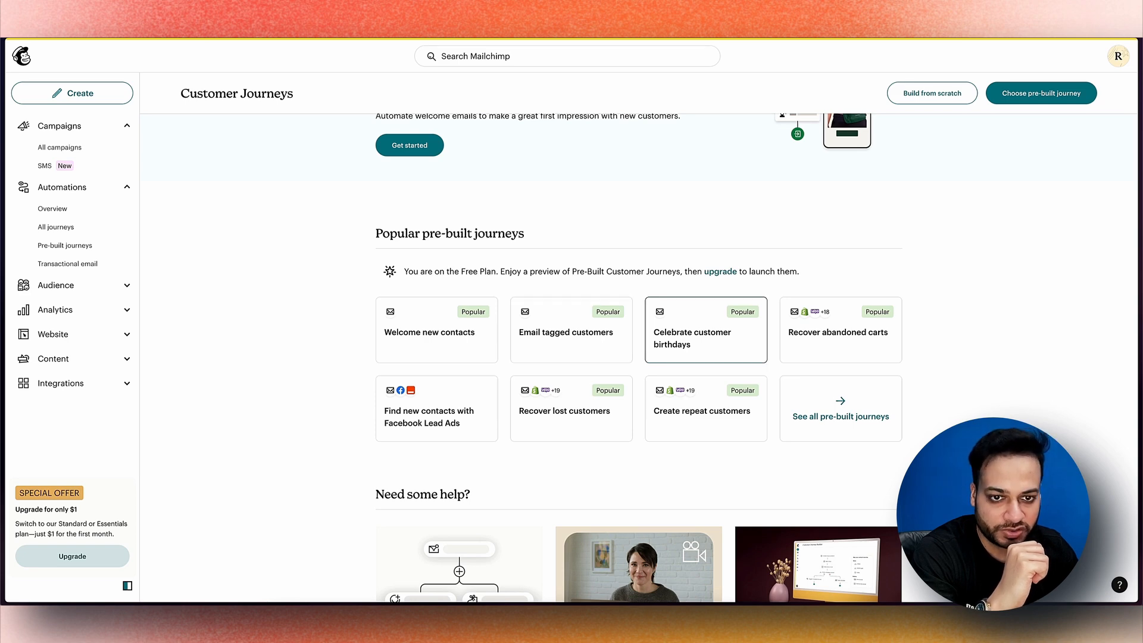
scroll(705, 331, "up", 1)
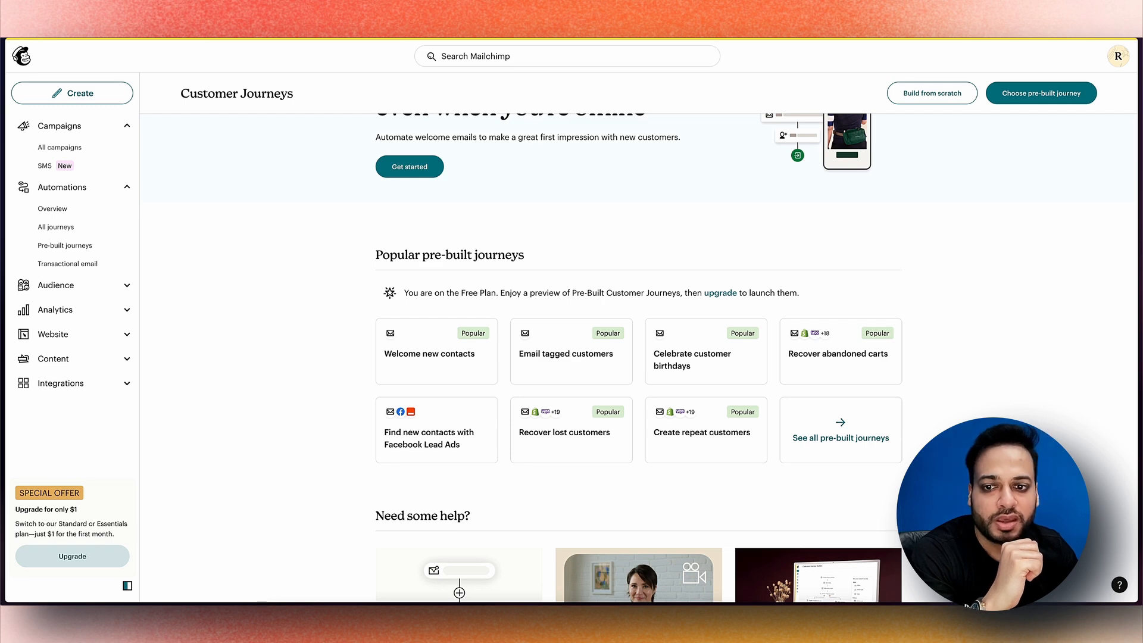
scroll(637, 357, "down", 1)
scroll(636, 358, "down", 2)
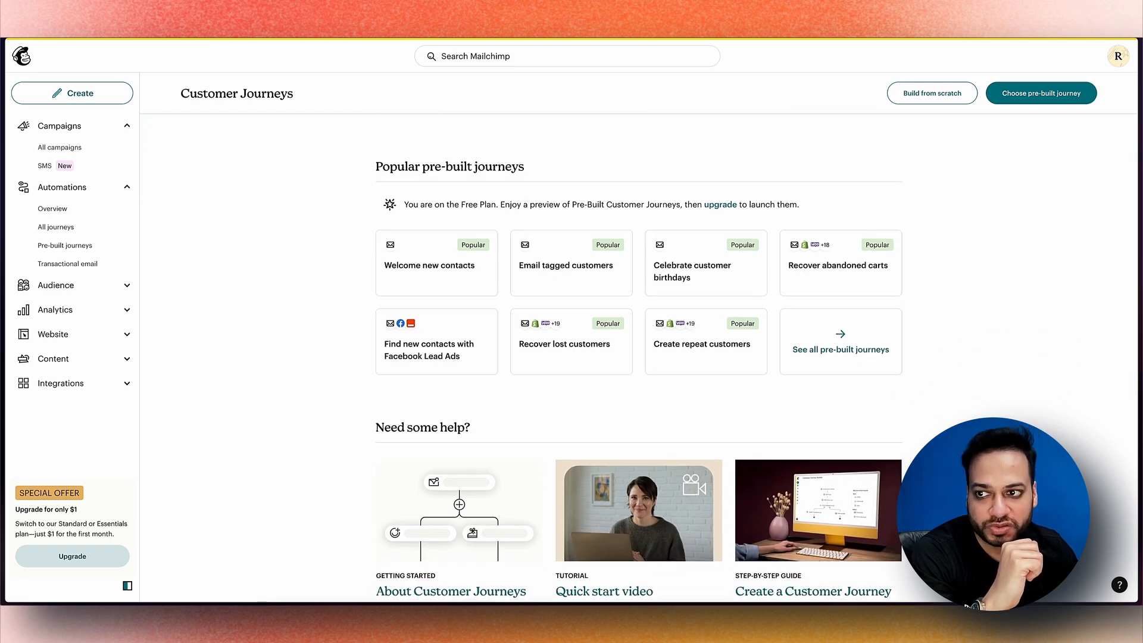
left_click(55, 285)
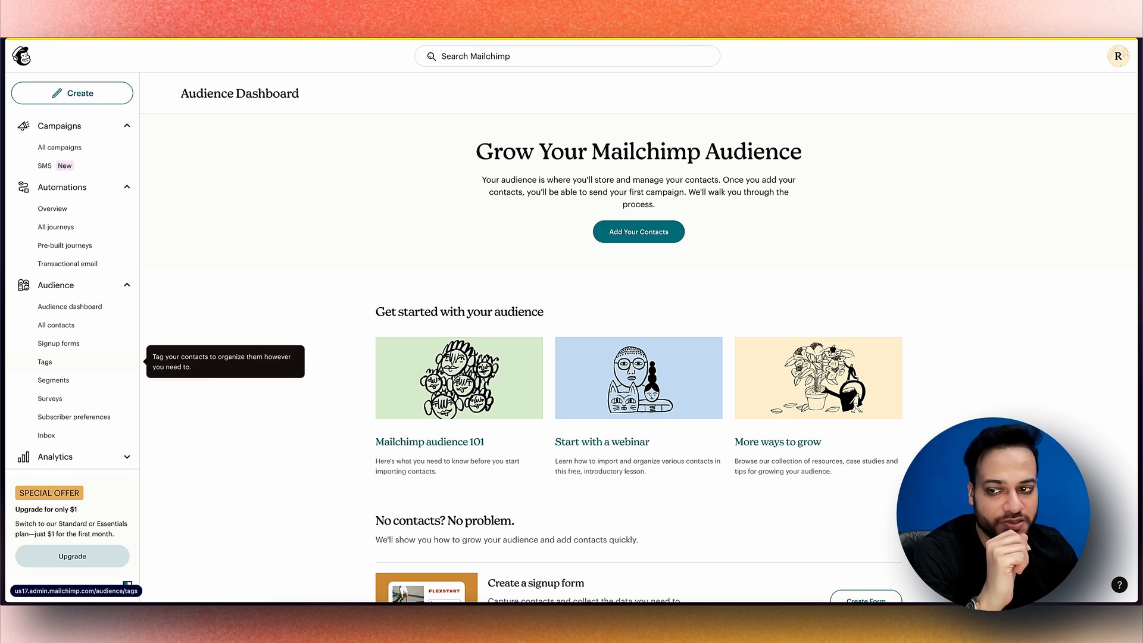
Open the Analytics marketing dashboard, then the Website section, scrolling through each
scroll(72, 361, "down", 2)
left_click(54, 383)
scroll(54, 383, "down", 1)
scroll(302, 365, "down", 2)
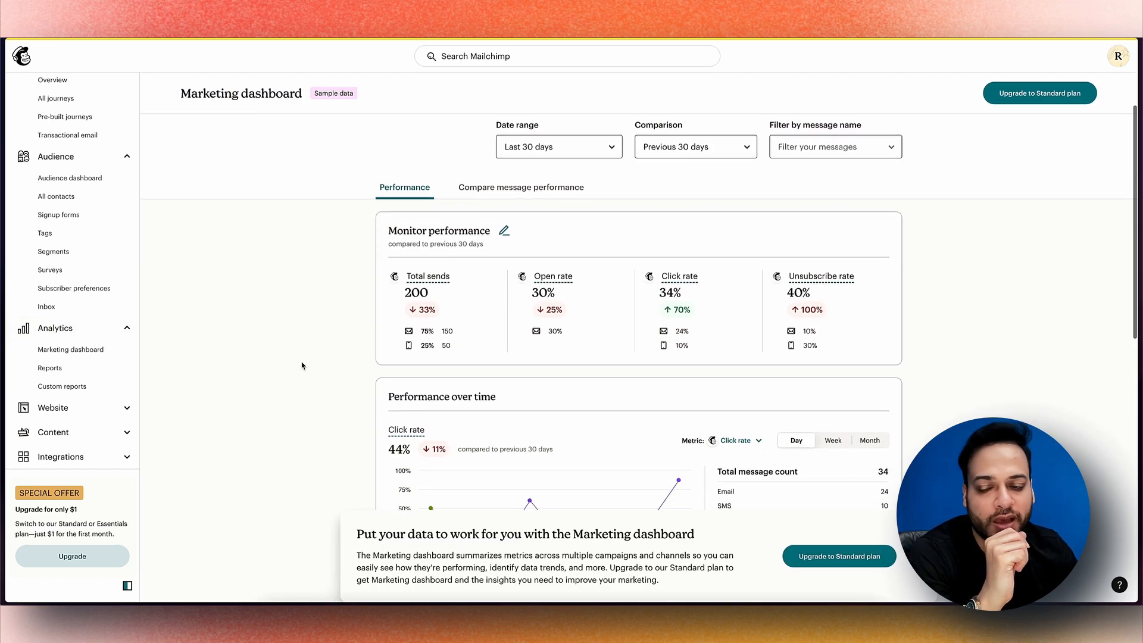
scroll(302, 365, "down", 2)
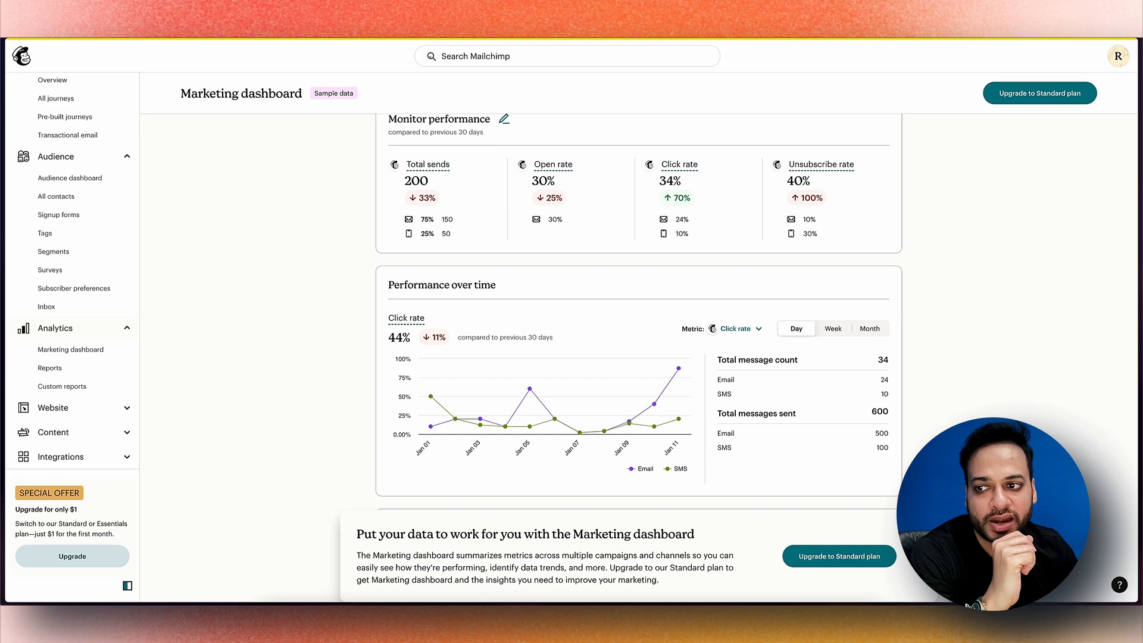
left_click(53, 407)
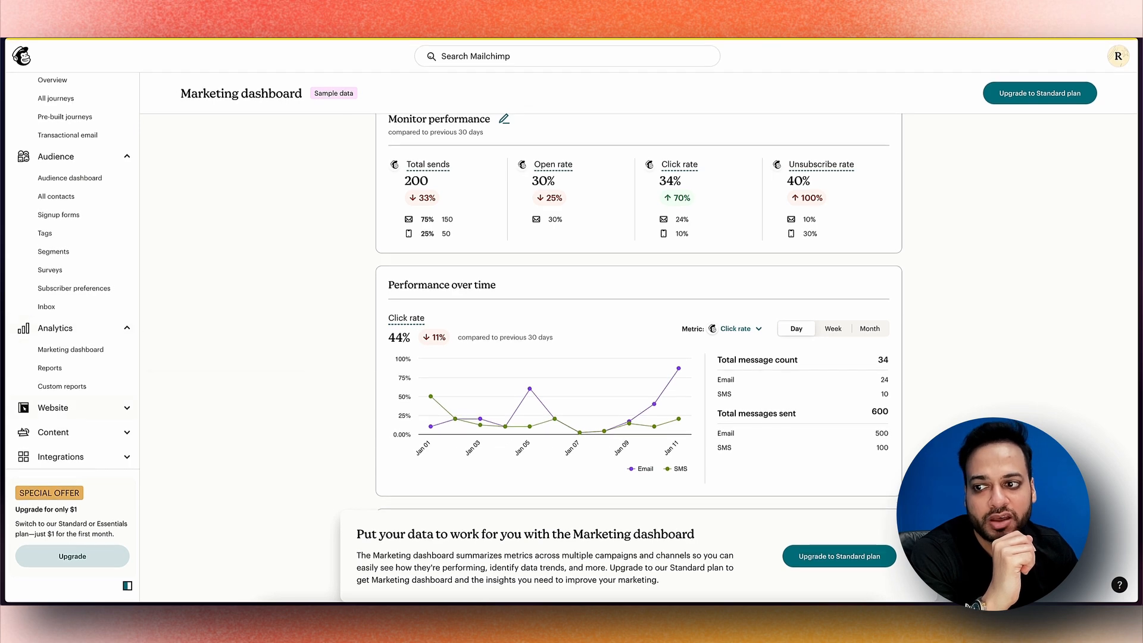
scroll(222, 404, "down", 3)
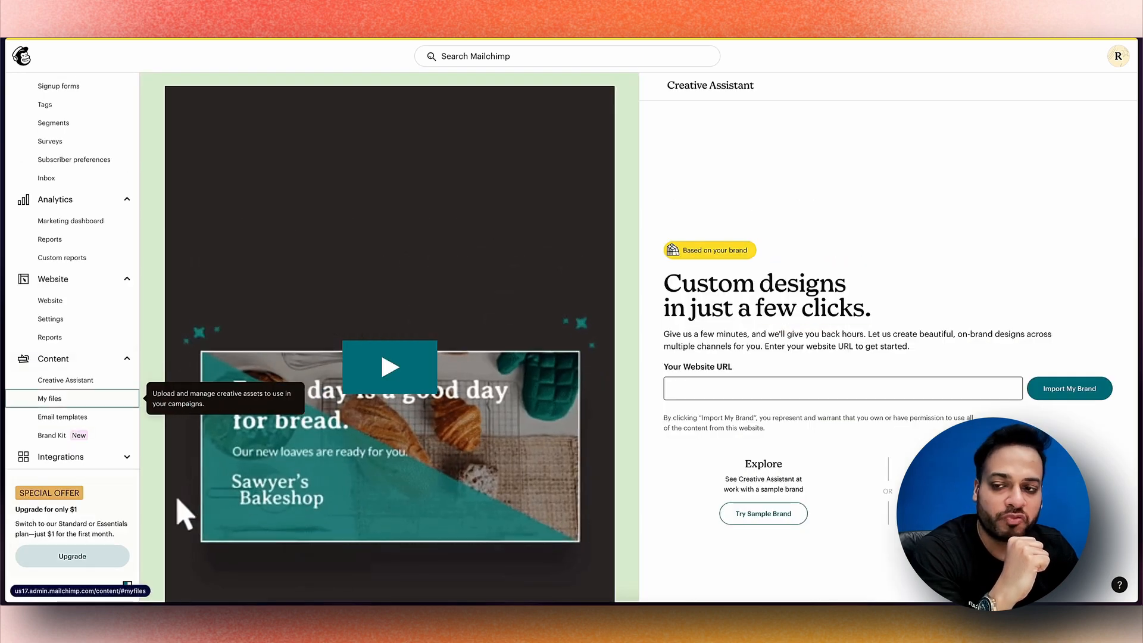
Check the empty My files library, then go to the Discover integrations page
left_click(49, 398)
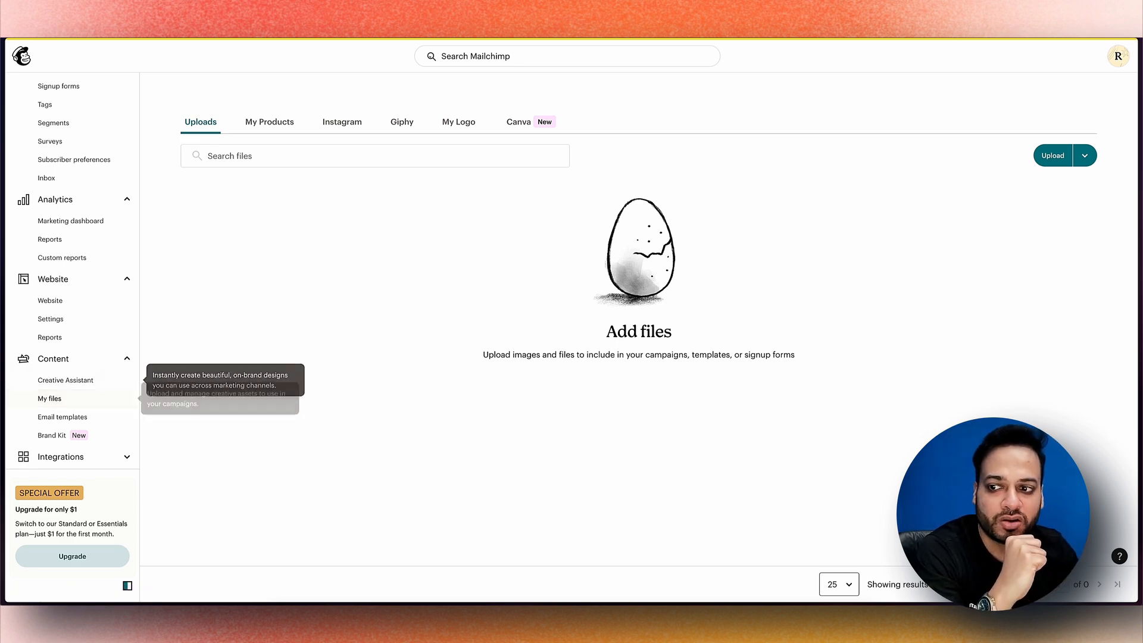
left_click(60, 457)
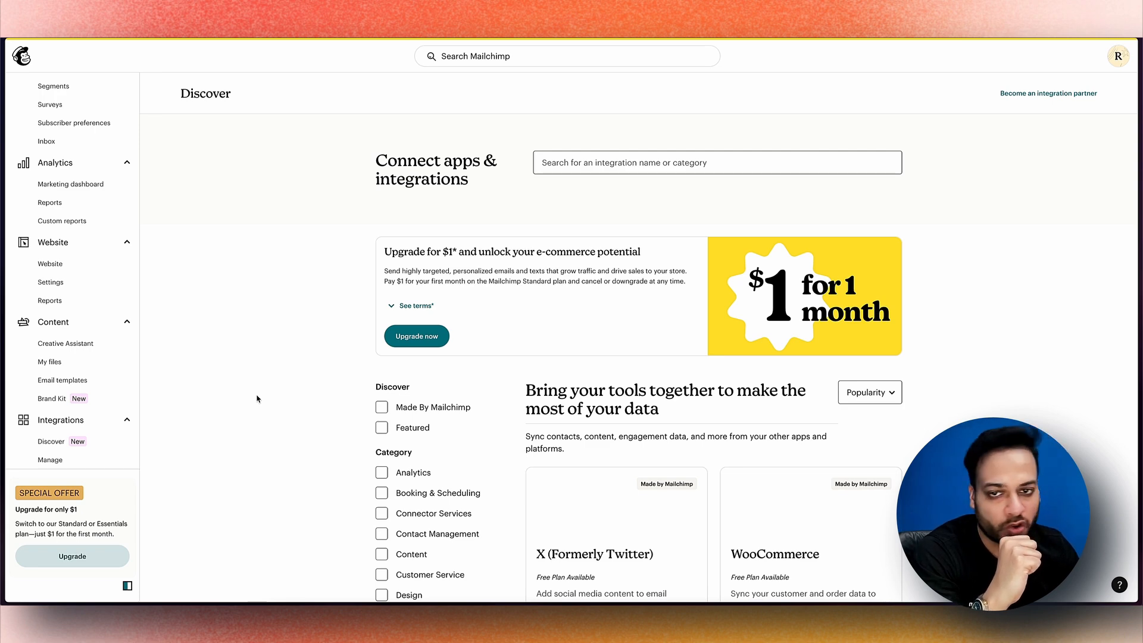
Scroll through the Discover integrations such as Shopify Plus, Zapier and Facebook
scroll(256, 398, "down", 2)
scroll(233, 430, "down", 1)
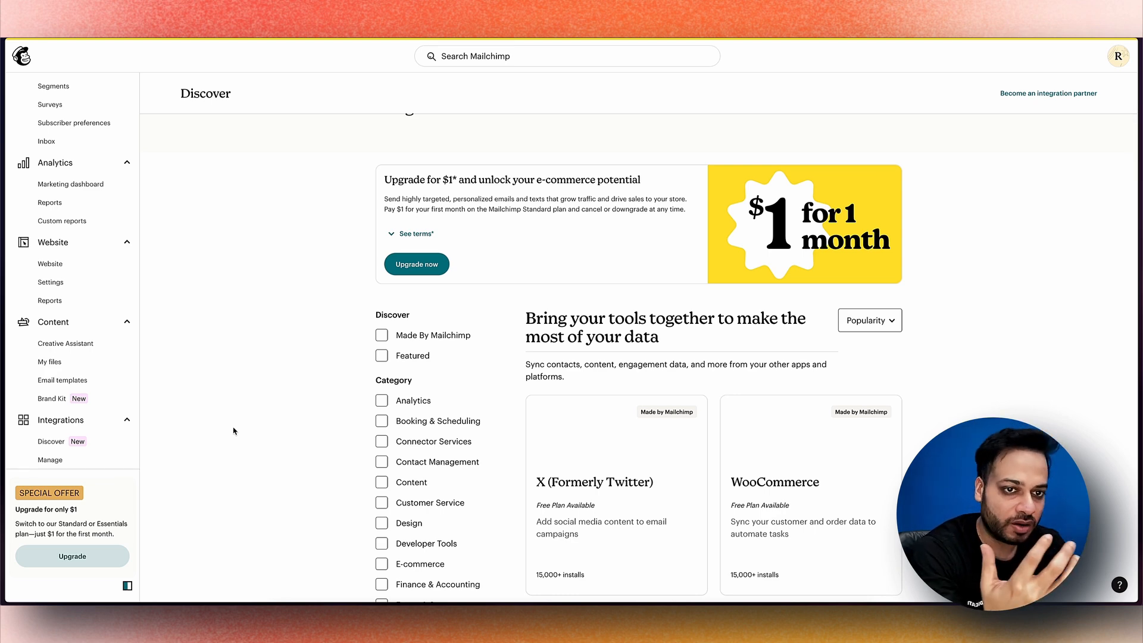
scroll(235, 429, "down", 9)
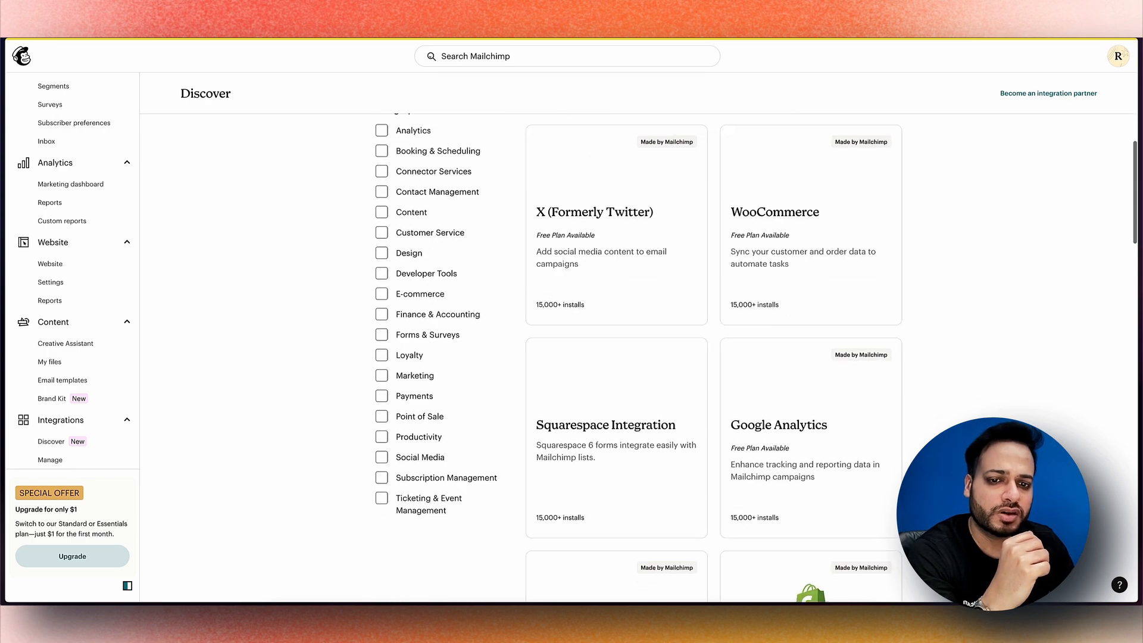
scroll(271, 447, "down", 5)
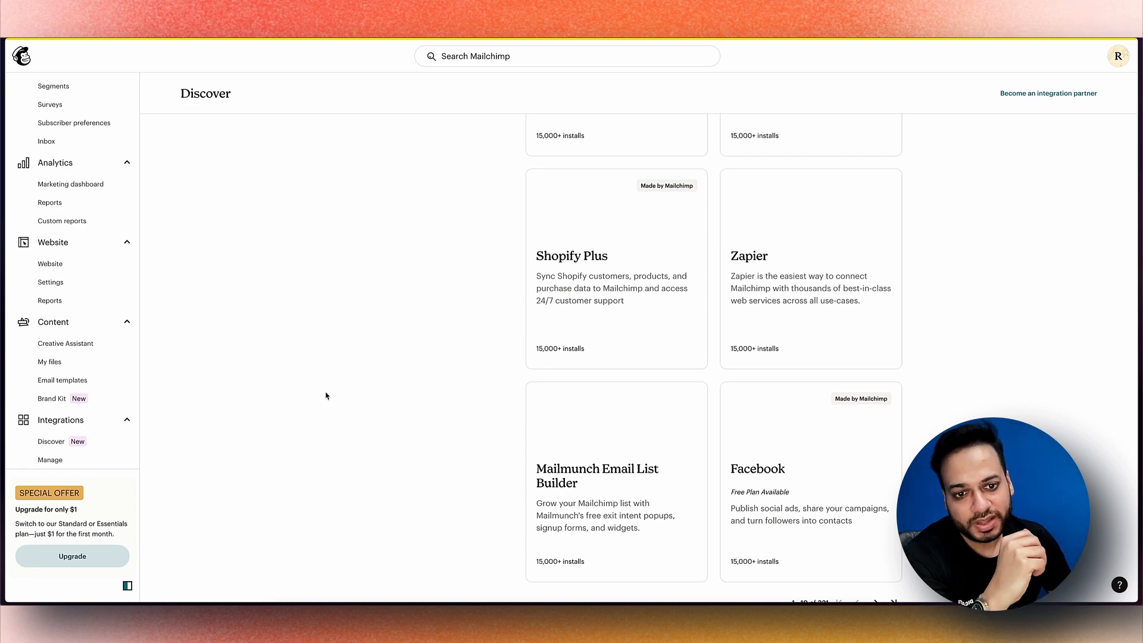
scroll(325, 396, "up", 10)
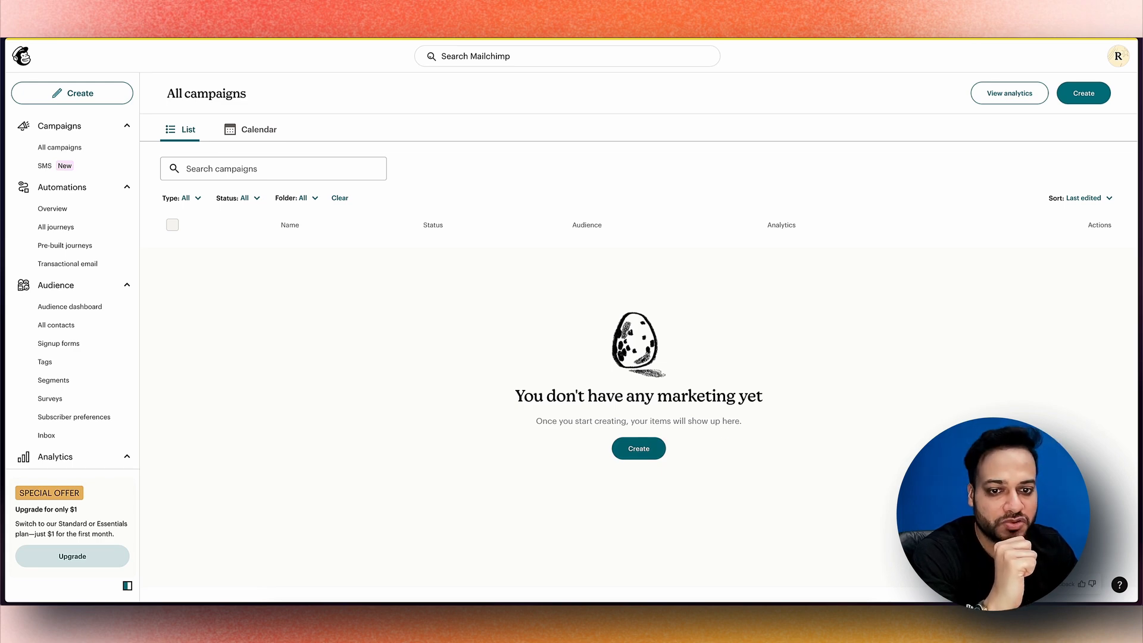
Start a new campaign to see the Regular email, Automation and Landing page choices
left_click(638, 448)
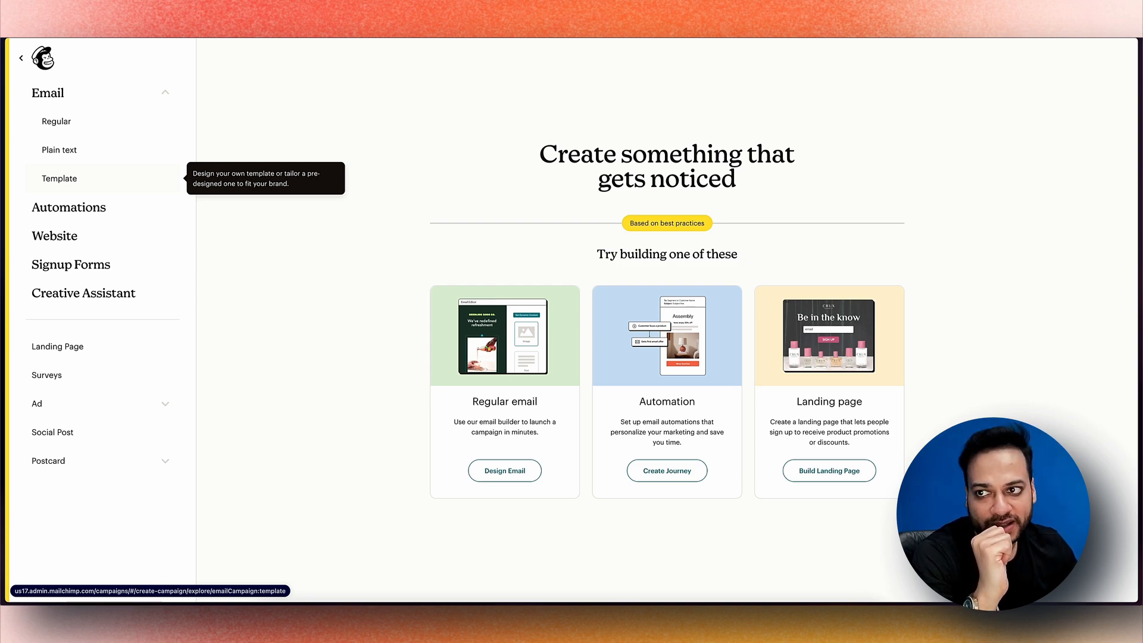
Browse the email template gallery and preview the Natural template's layout
left_click(59, 178)
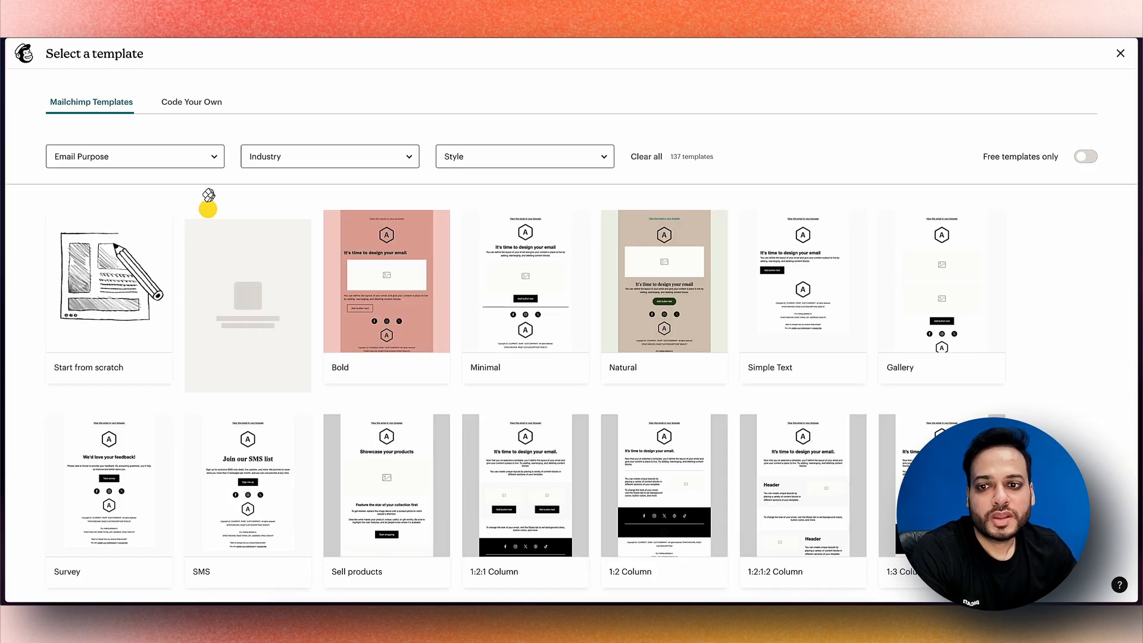
scroll(803, 268, "down", 2)
scroll(663, 310, "down", 5)
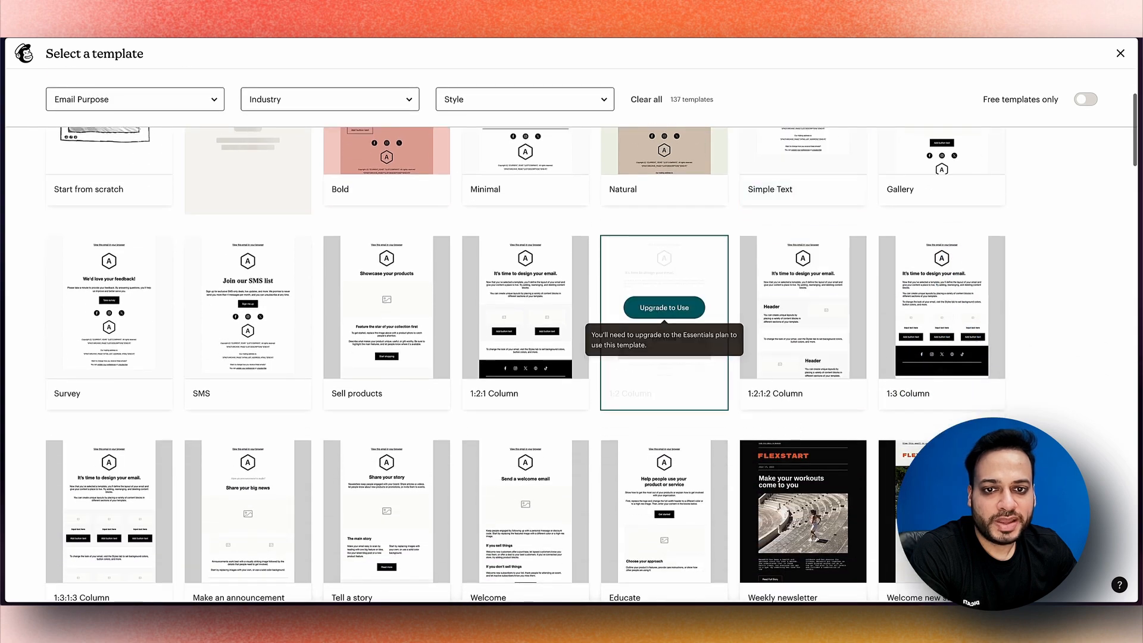
scroll(525, 304, "down", 10)
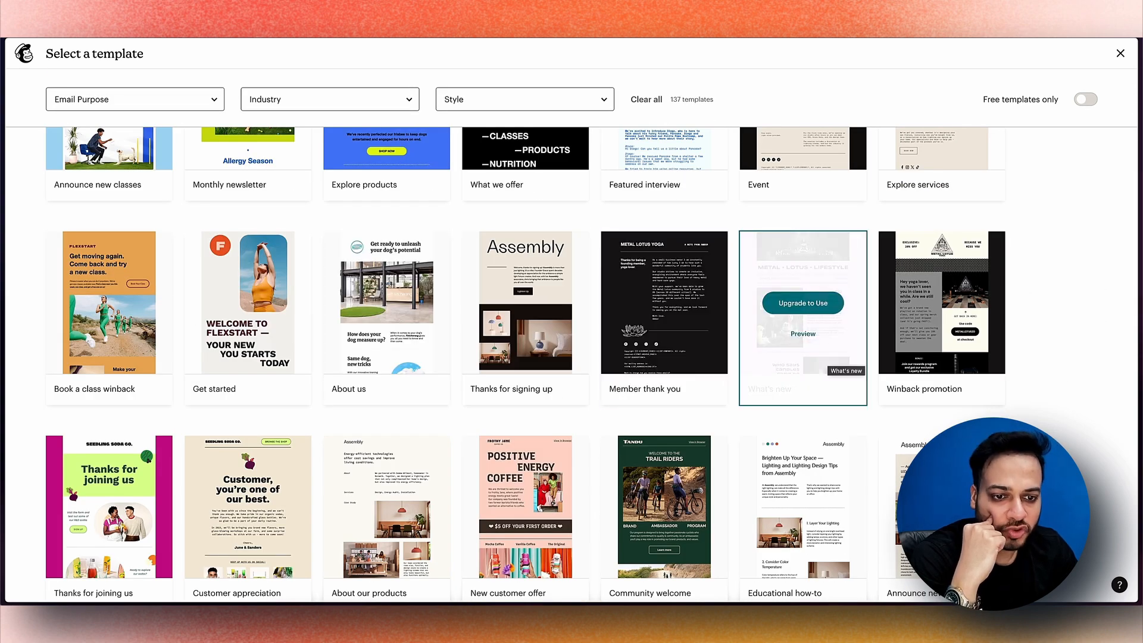
scroll(714, 348, "down", 10)
scroll(783, 390, "up", 20)
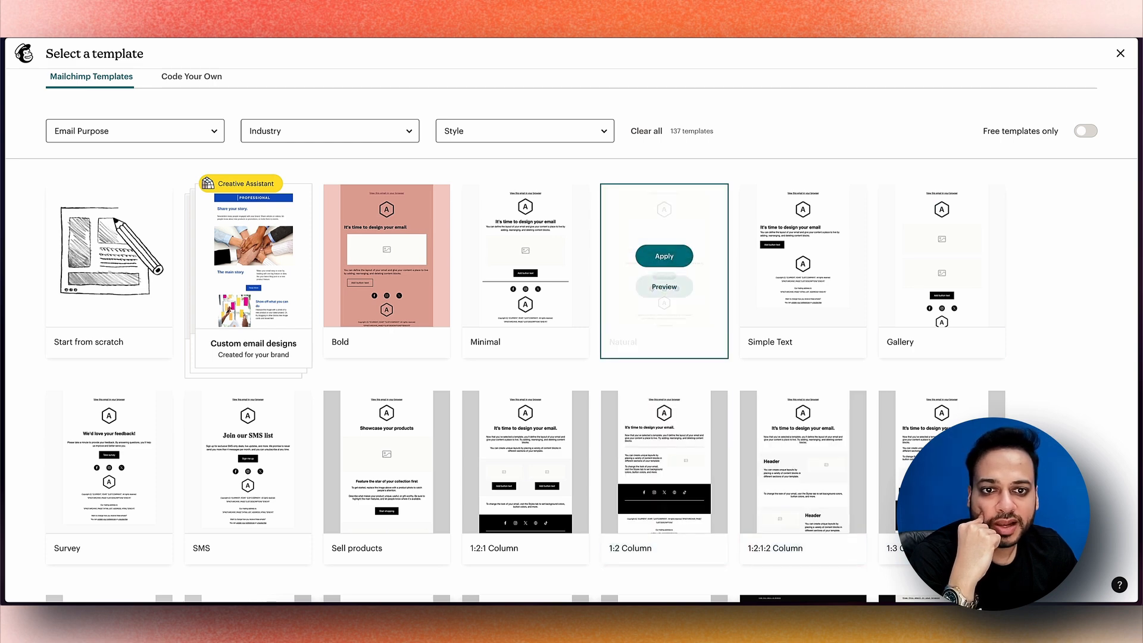
left_click(668, 288)
scroll(635, 344, "down", 3)
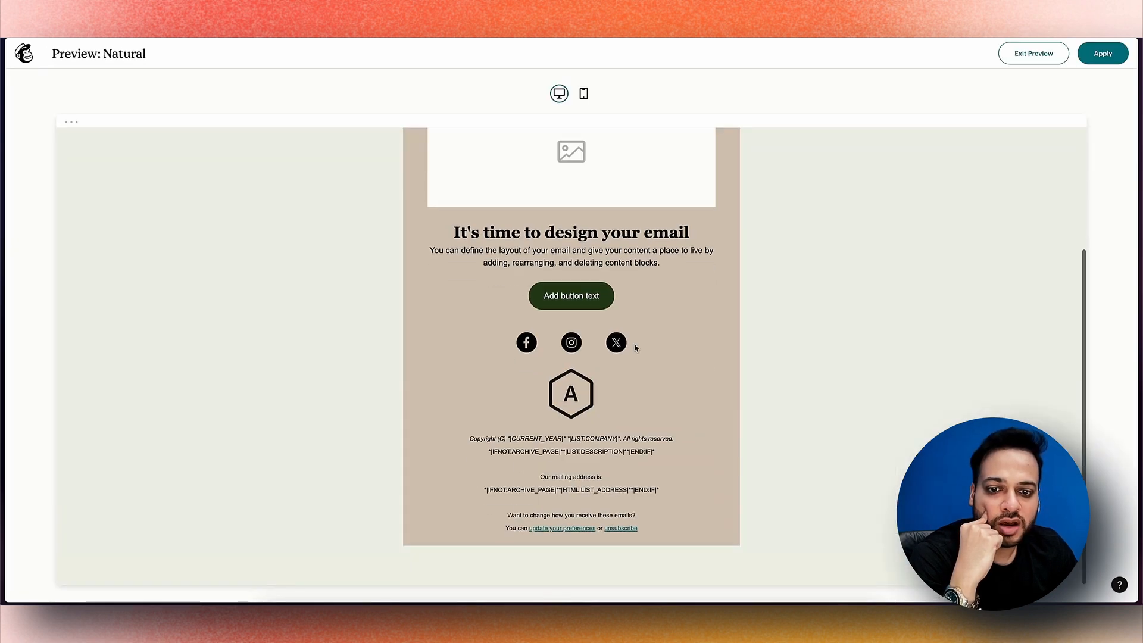
scroll(635, 347, "up", 3)
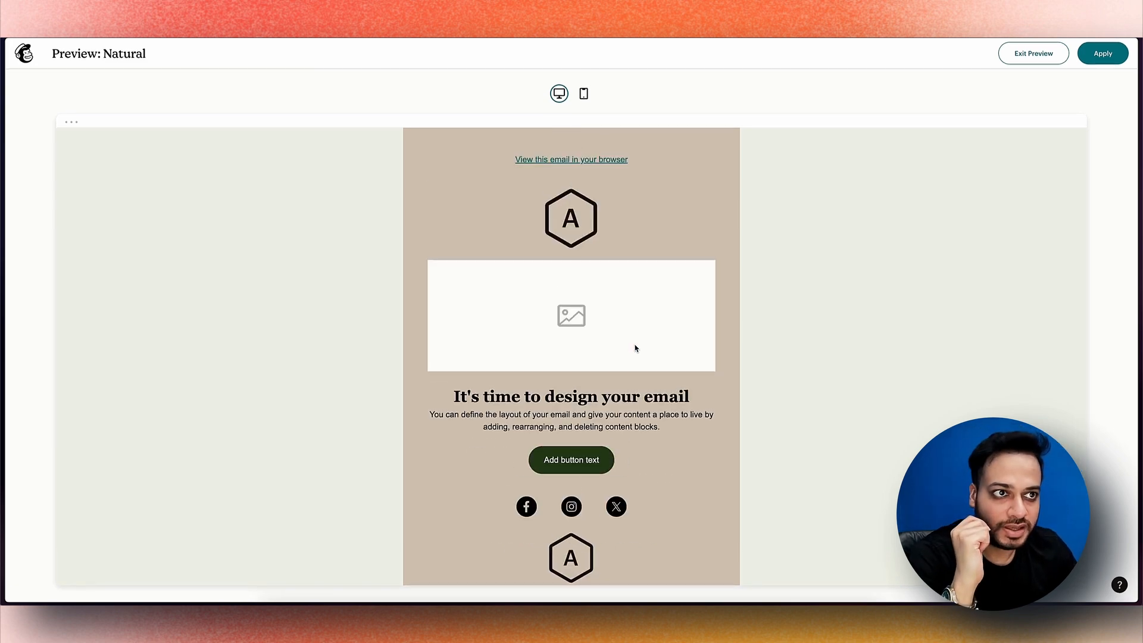
Apply the Natural design and save it as a template named 'First Template'
left_click(1033, 53)
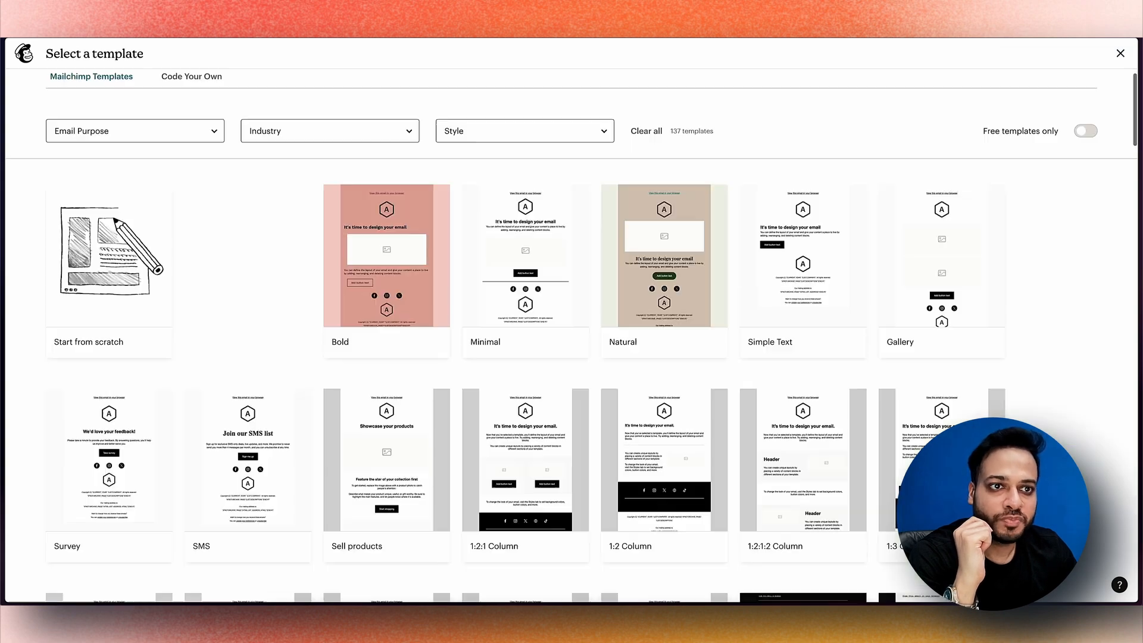
left_click(665, 256)
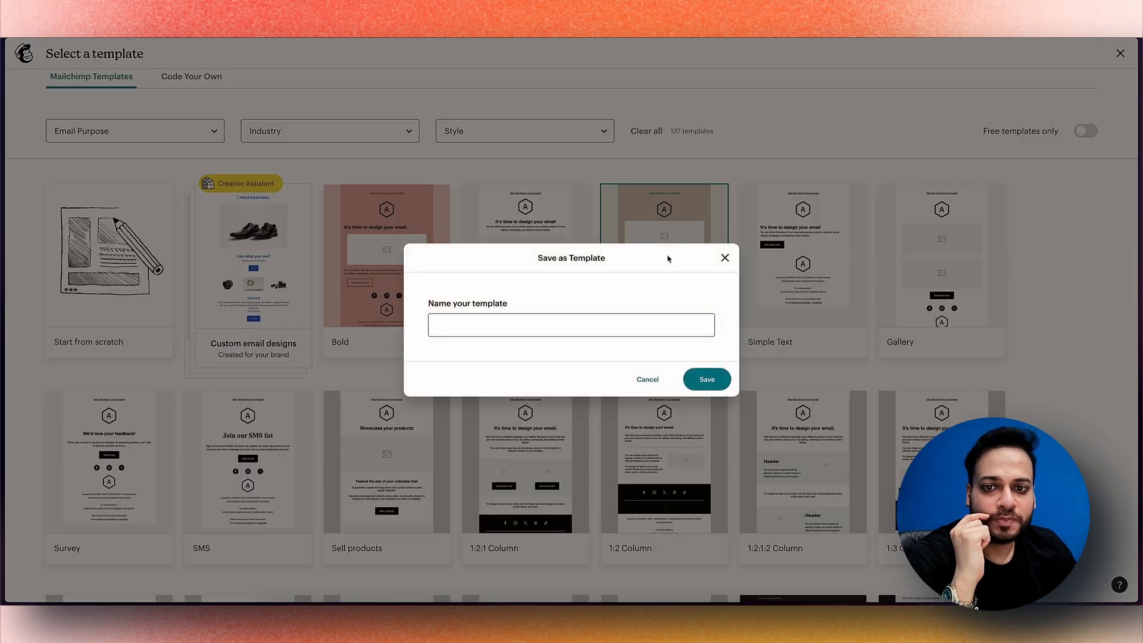
left_click(570, 325)
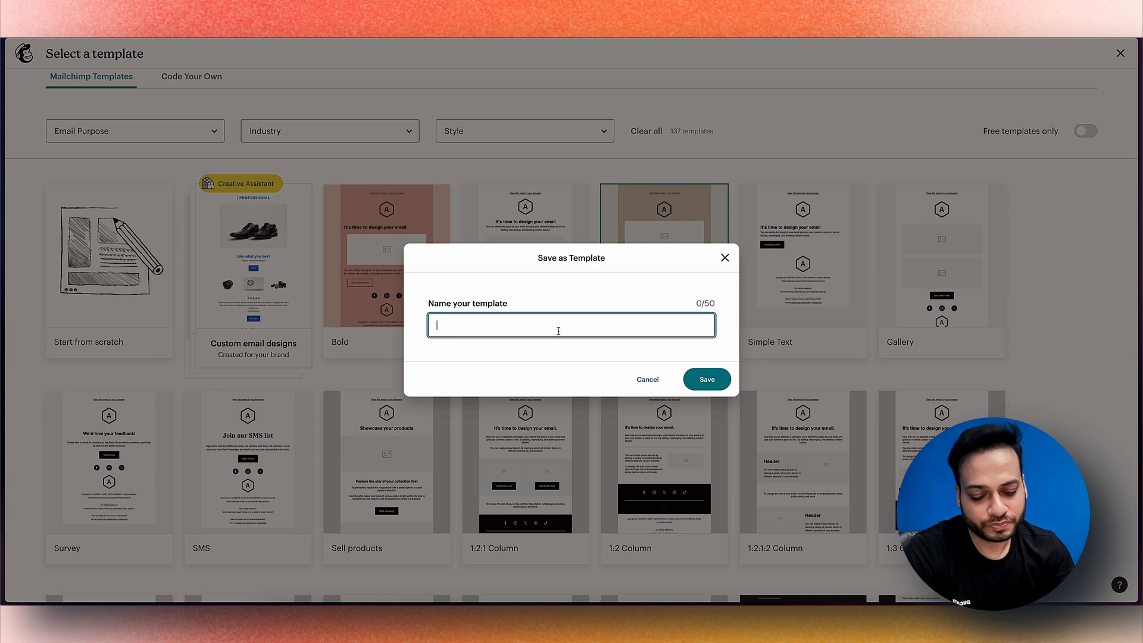
type("First Template")
left_click(708, 379)
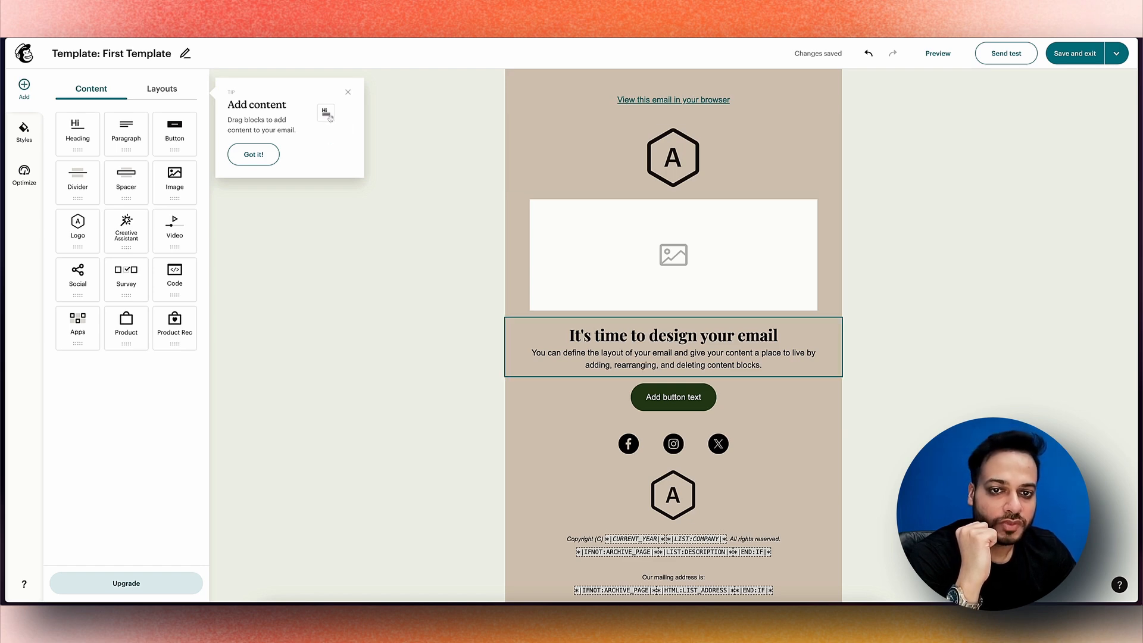
Change the email heading to 'This is our first Campaign'
left_click(666, 335)
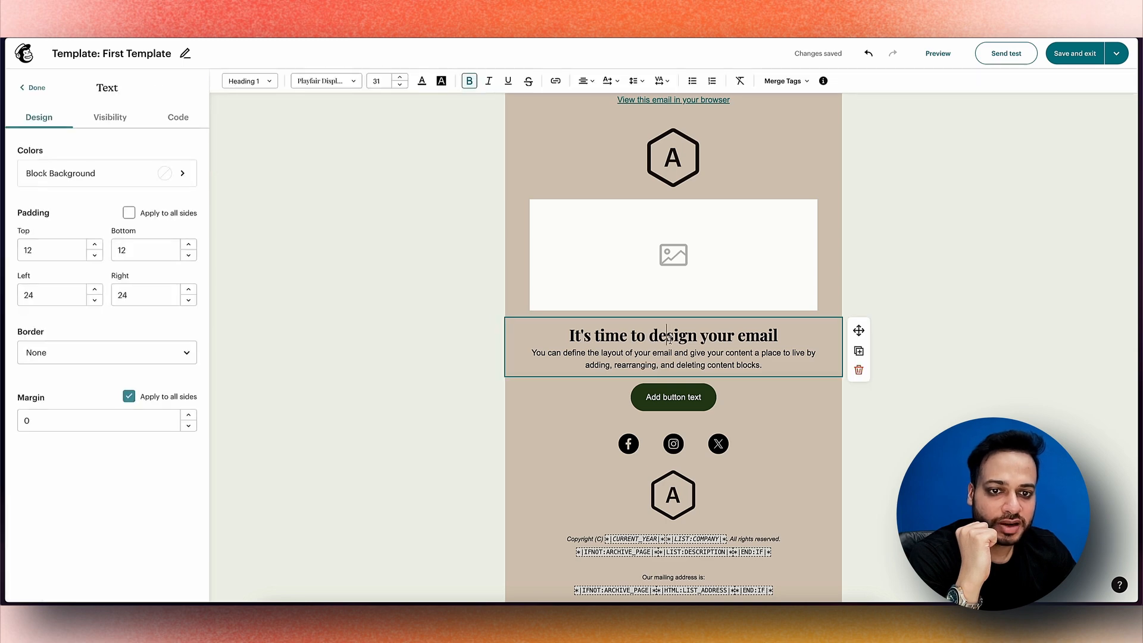
left_click(653, 397)
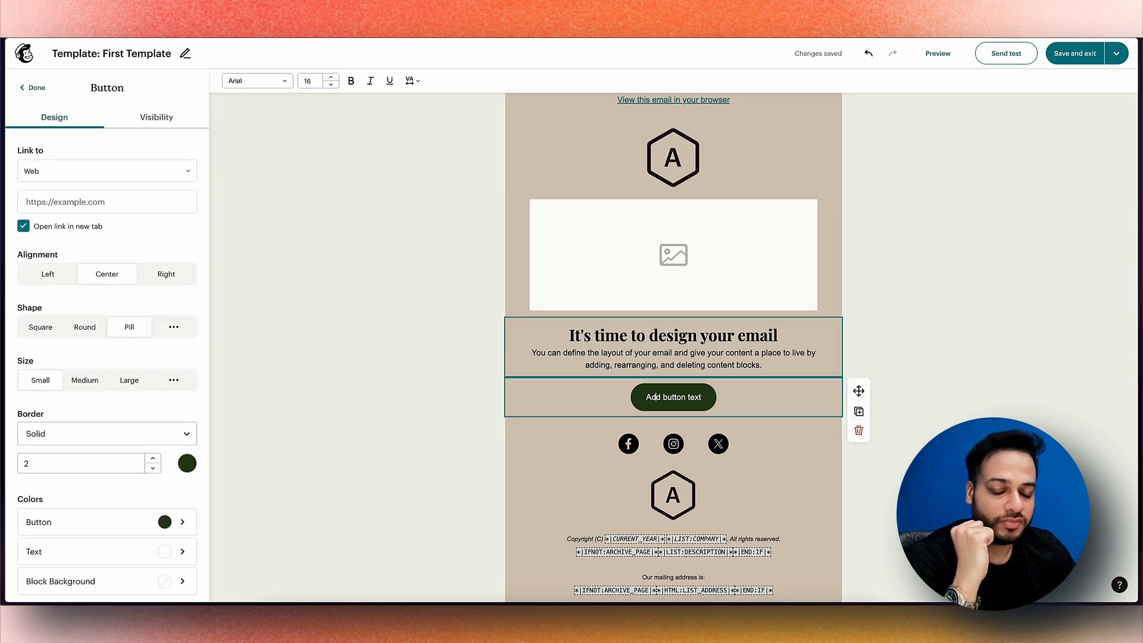
left_click(681, 350)
left_click(794, 335)
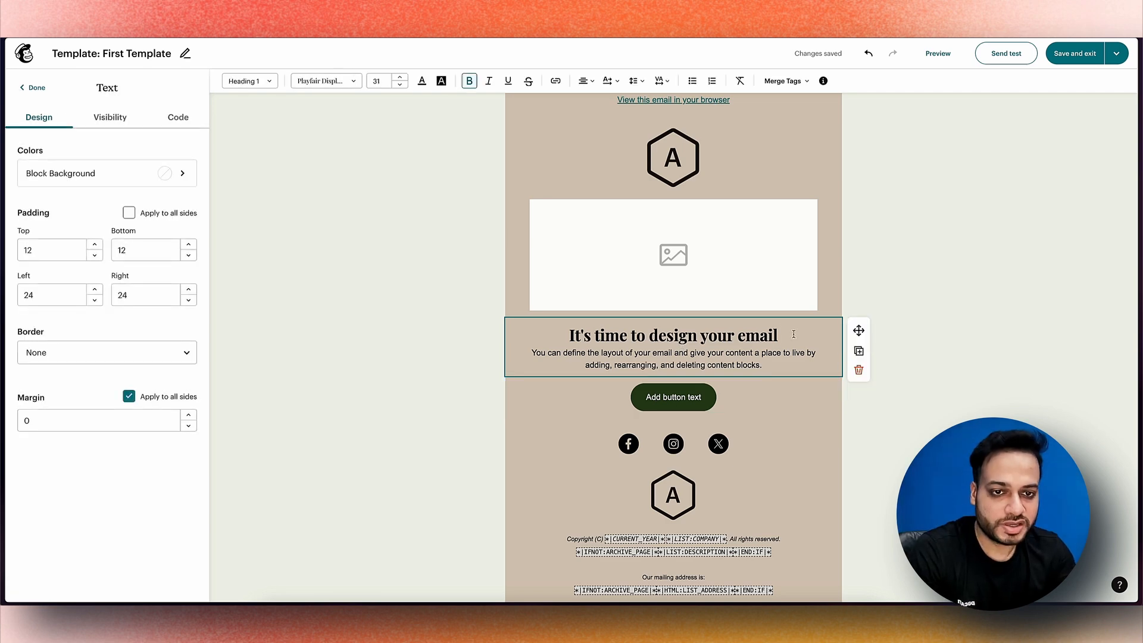
triple_click(793, 335)
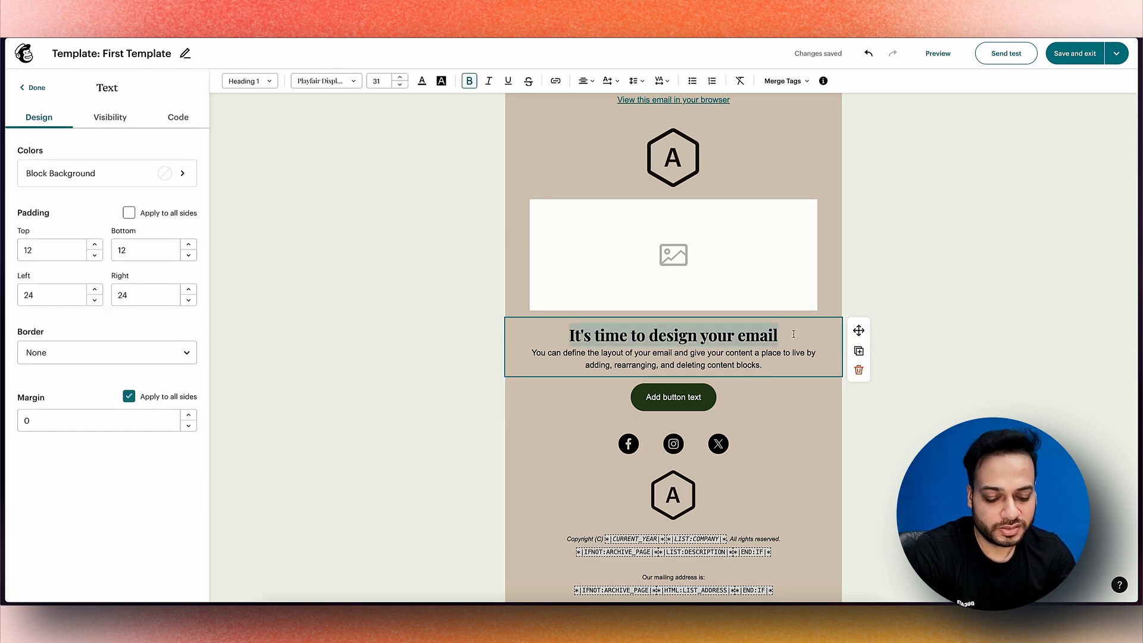
type("This is our first Campaign")
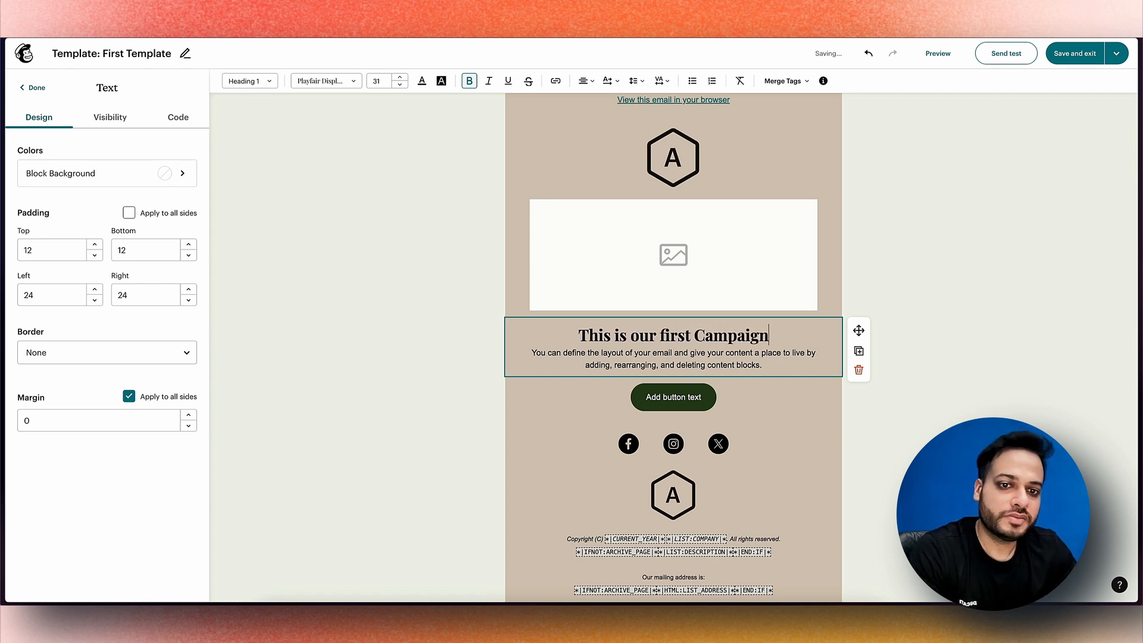
Change the button label to 'Press Me'
left_click(716, 353)
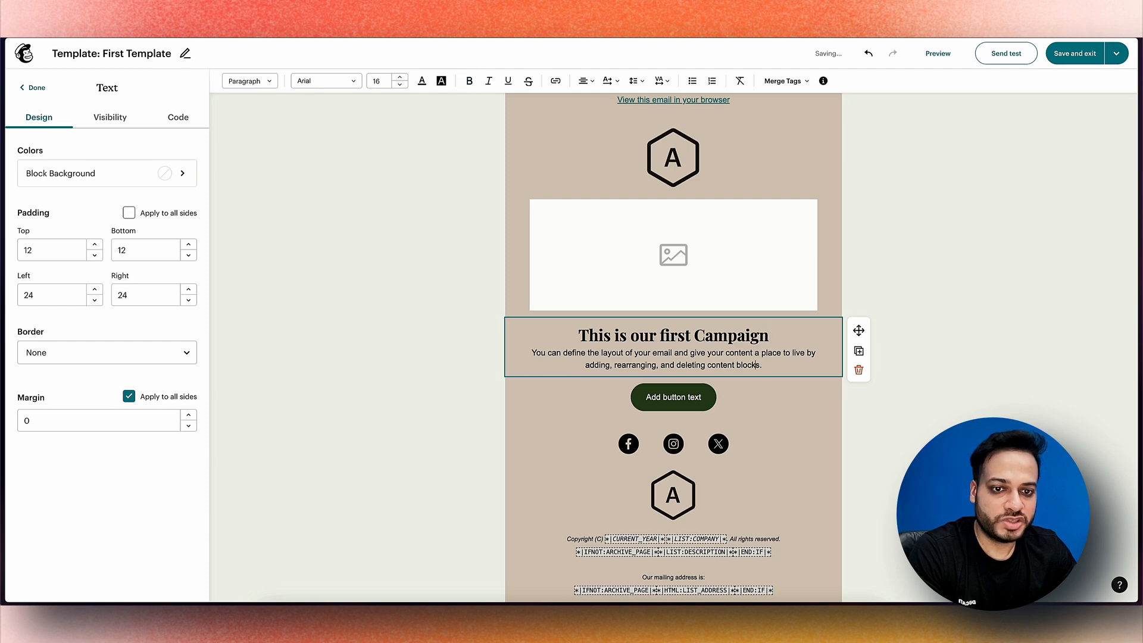
left_click(689, 398)
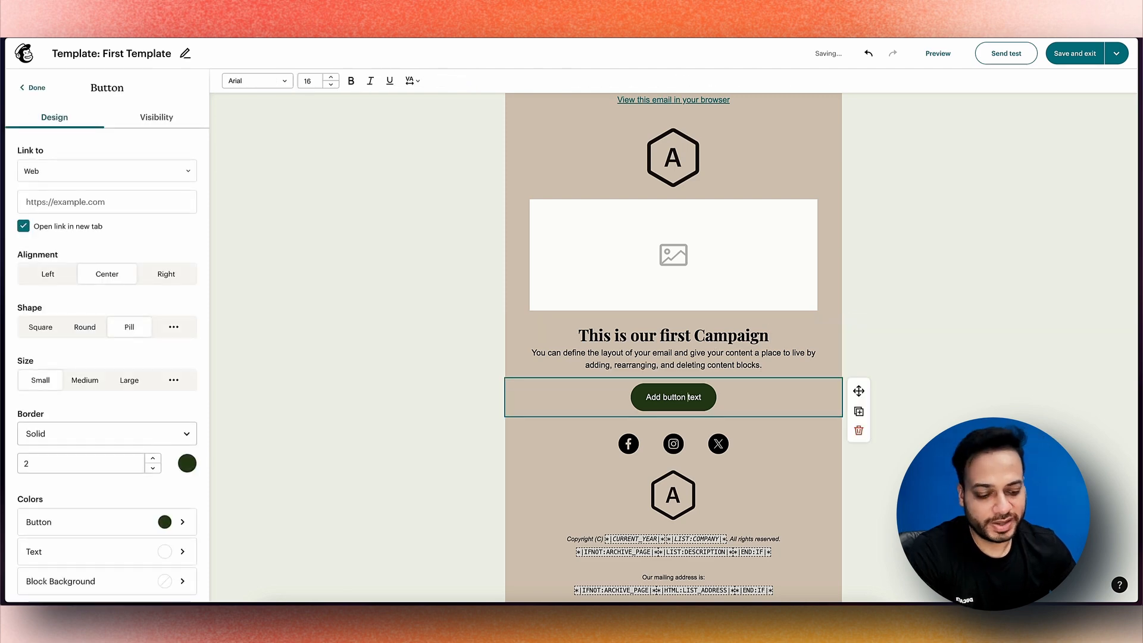
triple_click(688, 397)
type("Pres")
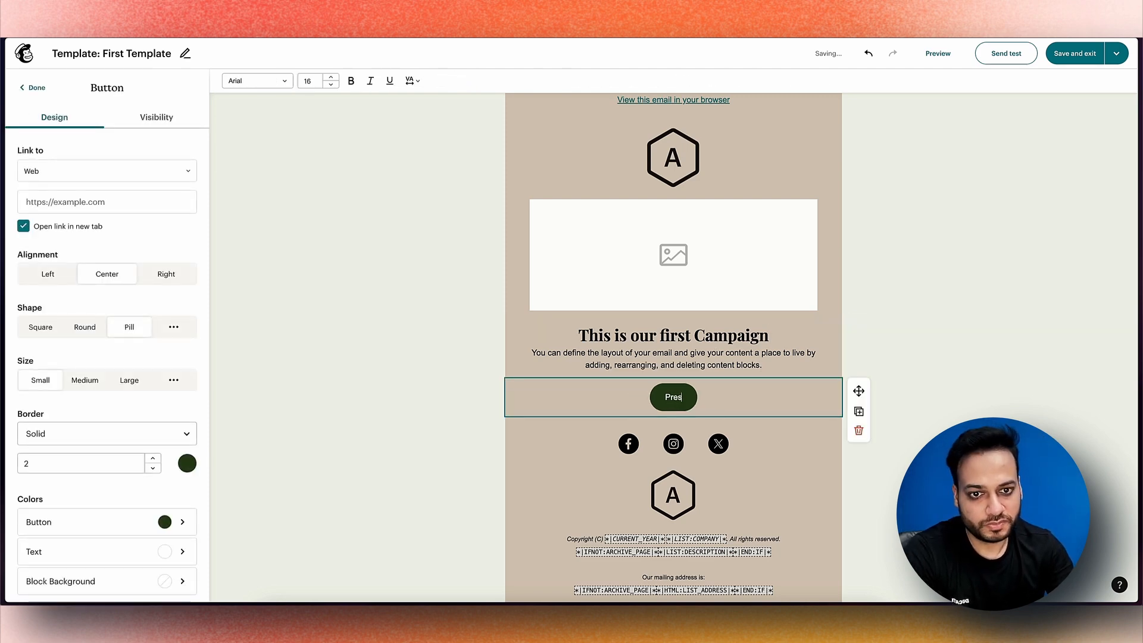
type("s Me")
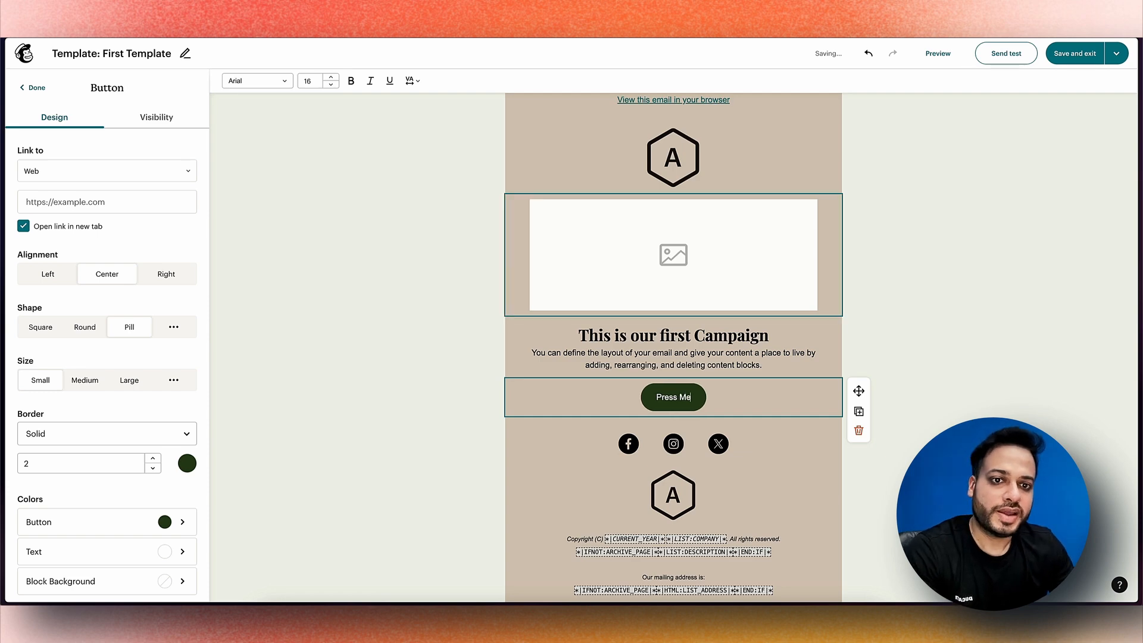
left_click(673, 254)
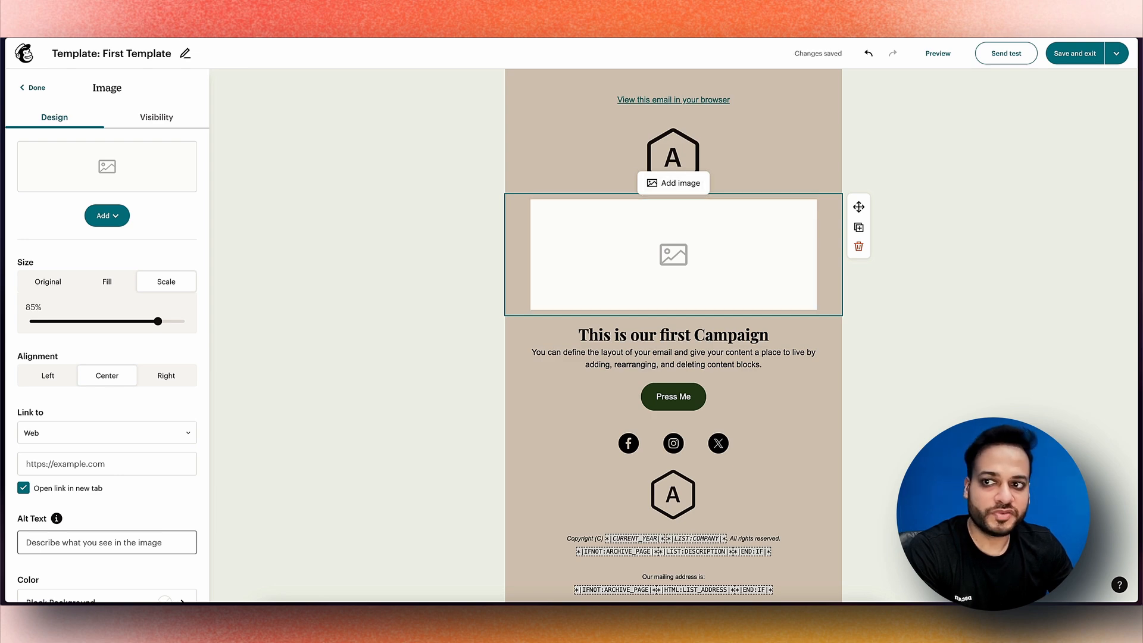
Look through the image sources for the placeholder: Giphy, default logos and Canva
left_click(107, 215)
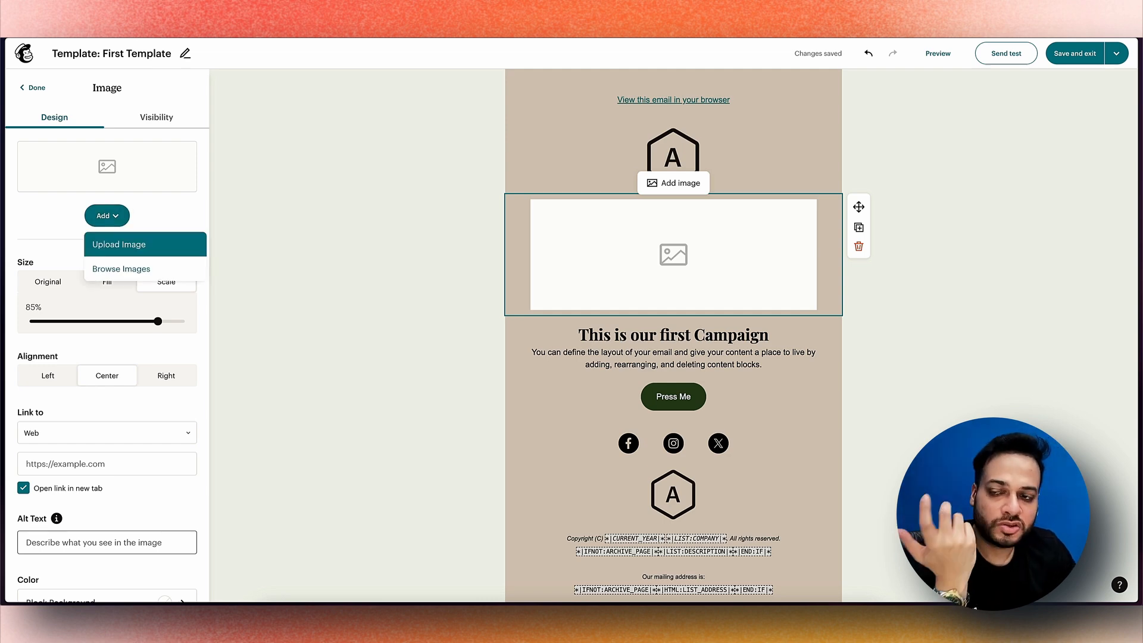
left_click(121, 269)
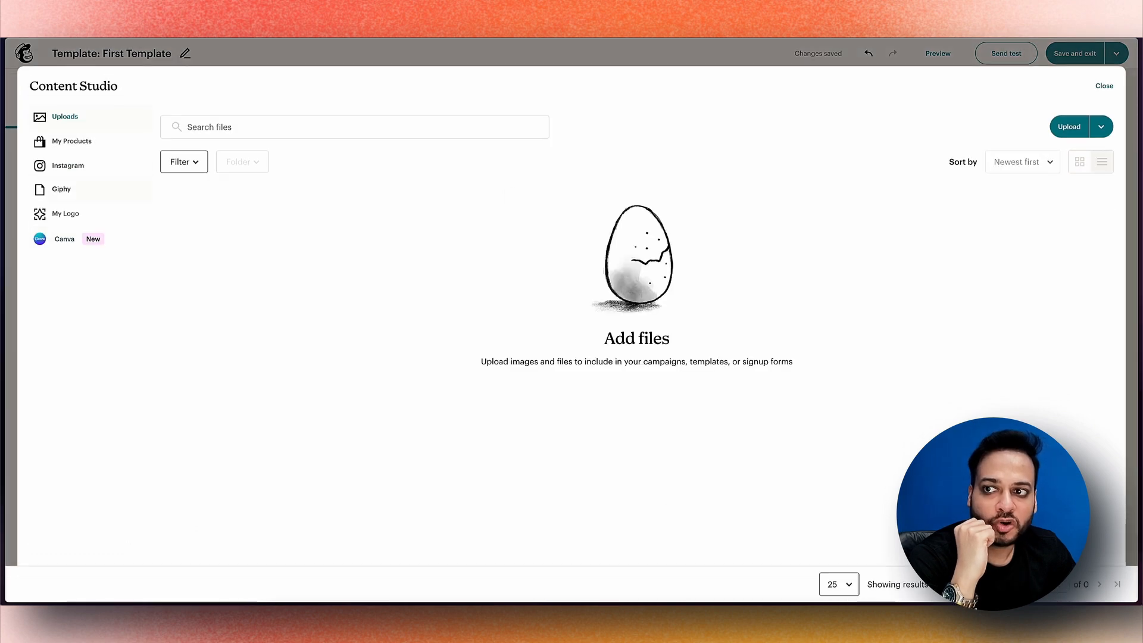
left_click(61, 189)
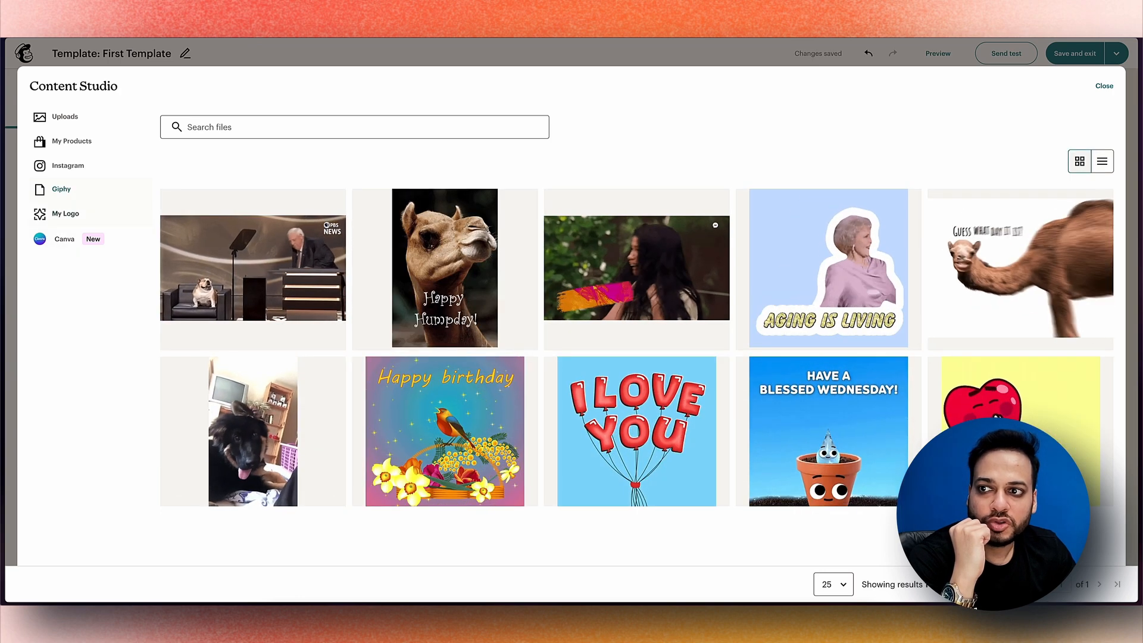
left_click(78, 220)
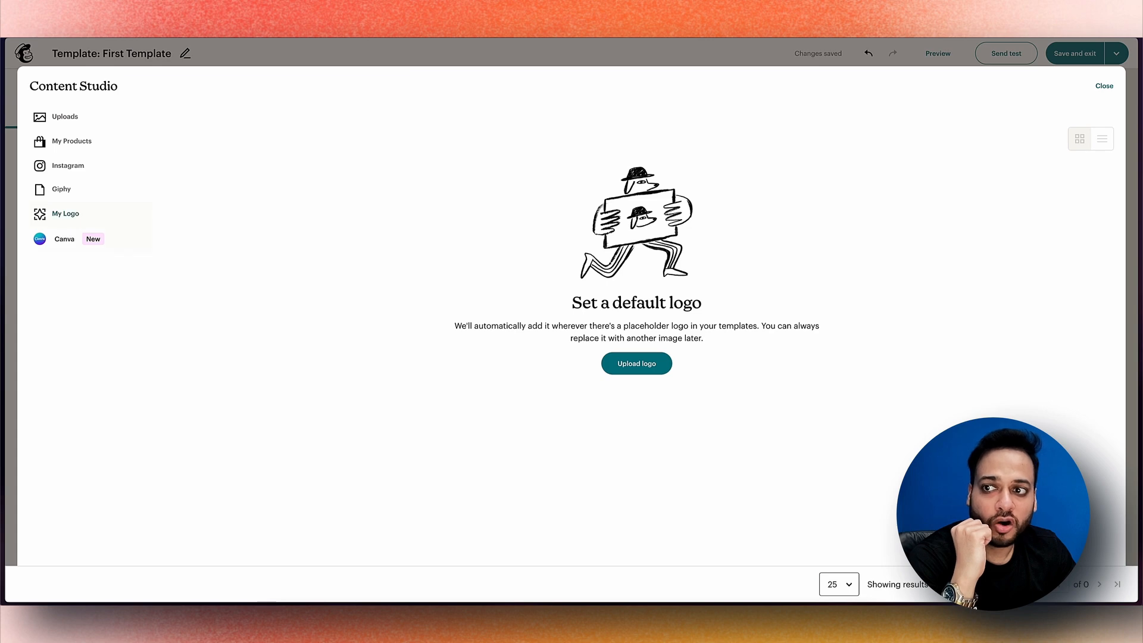
left_click(72, 241)
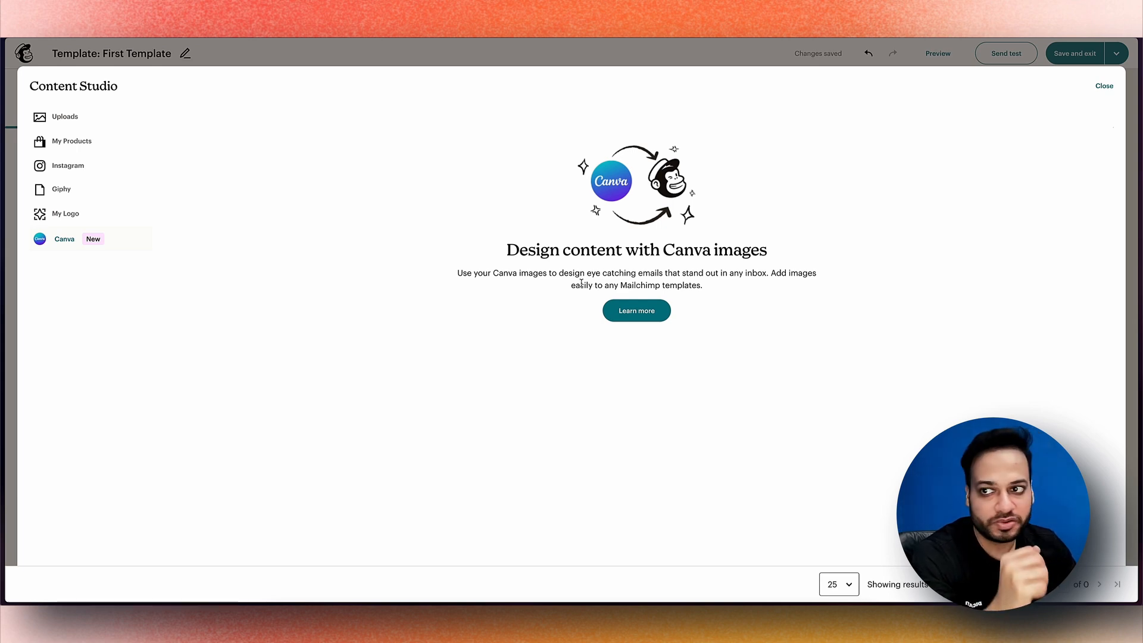
Insert the Giphy GIF of the woman in the forest into the image block
left_click(88, 189)
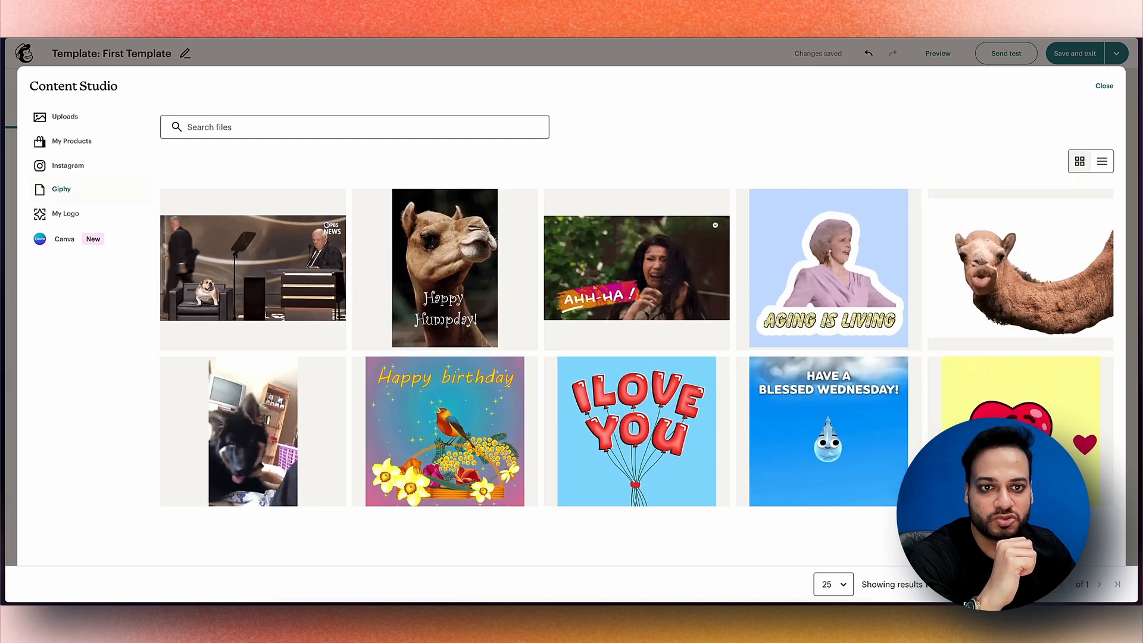
left_click(636, 267)
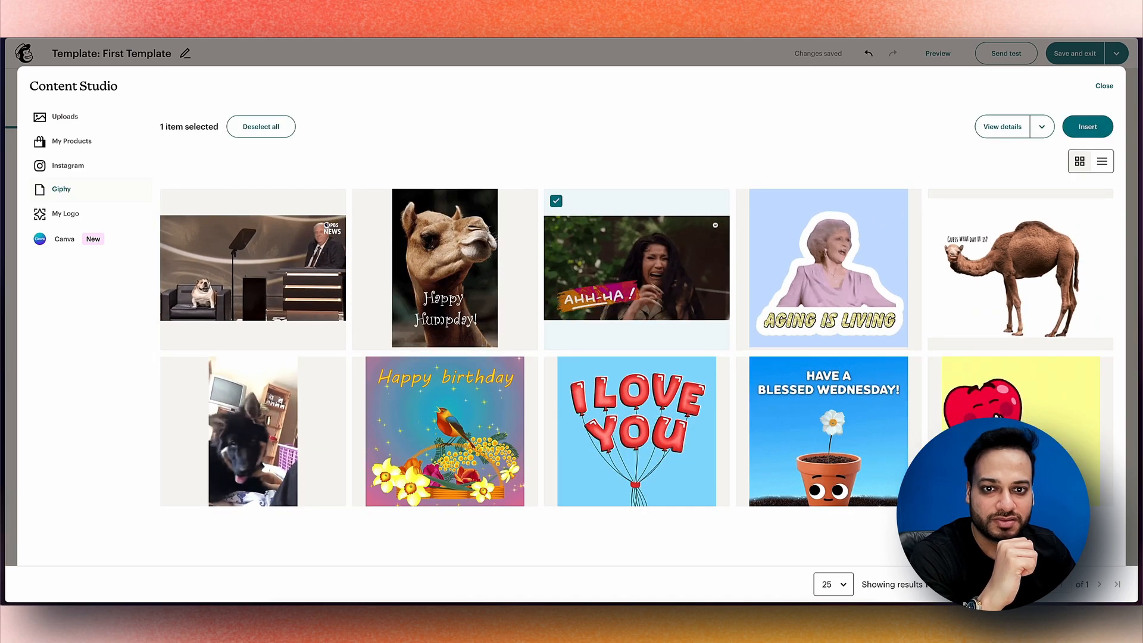
left_click(1087, 126)
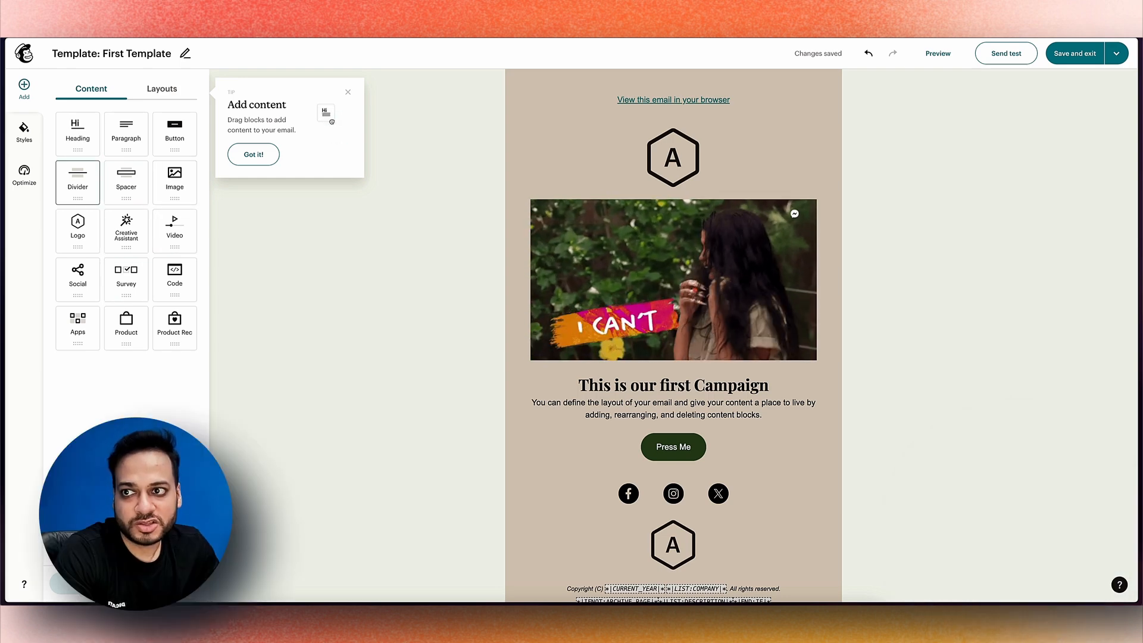
Add a heading block above the GIF reading 'Hurry Up! Time is running out!'
left_click_drag(77, 132, 660, 191)
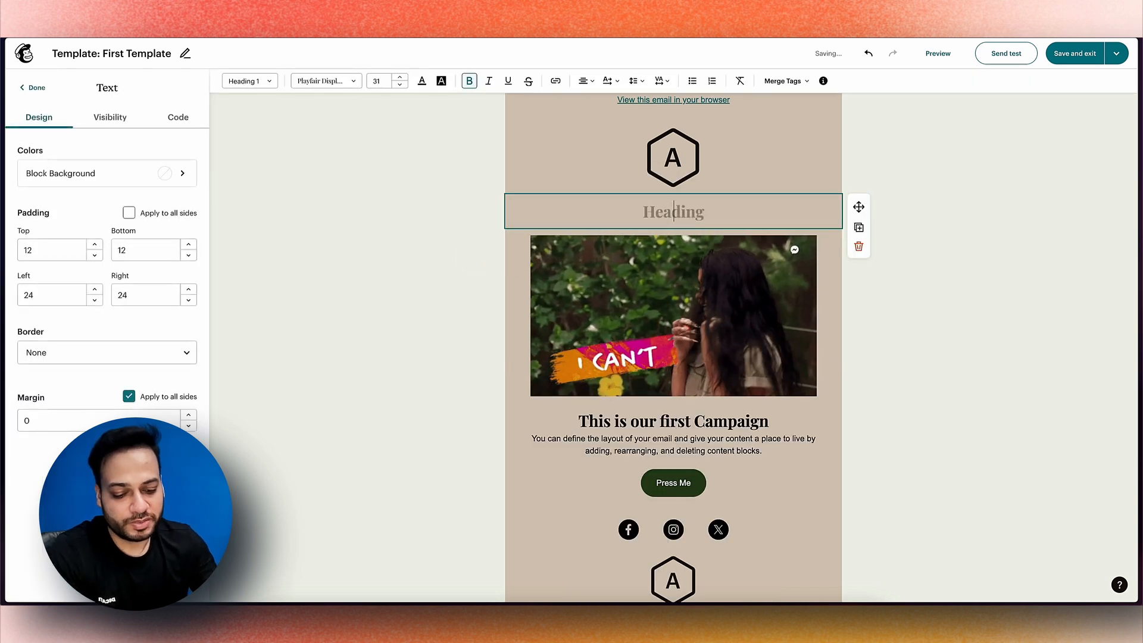
type("Hurry Up! Time is runnin")
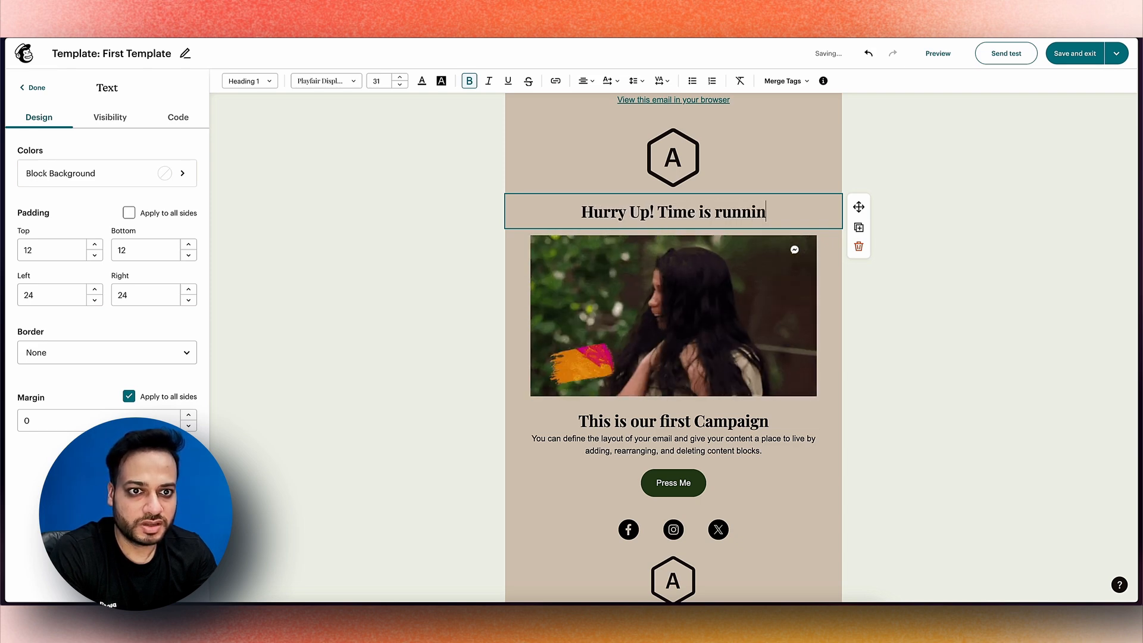
type("!")
left_click(673, 157)
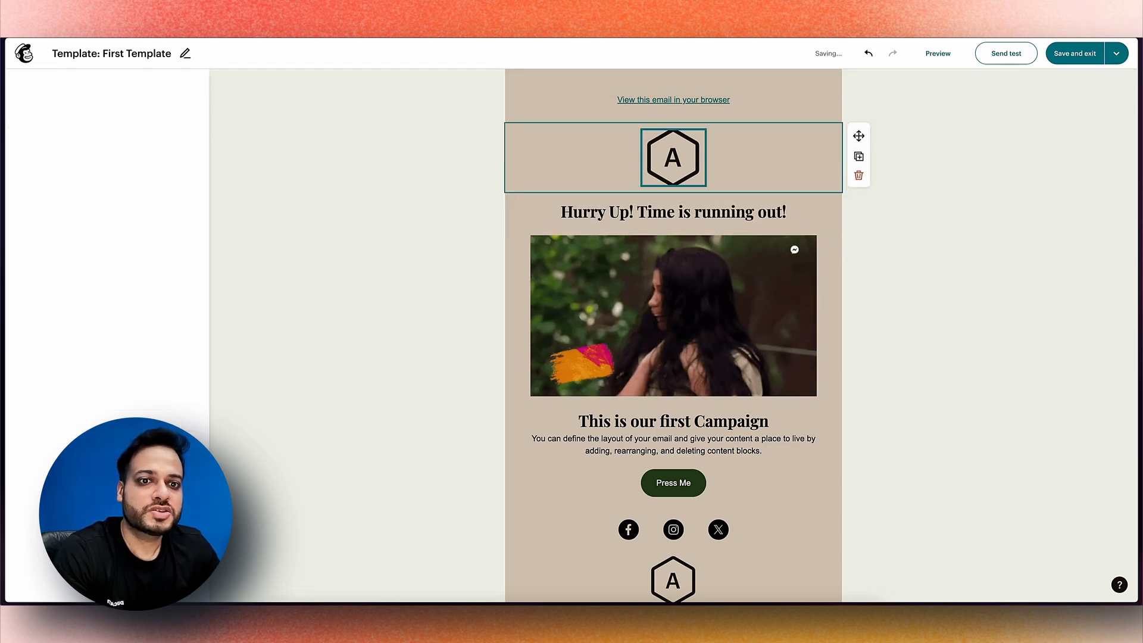
key("Escape")
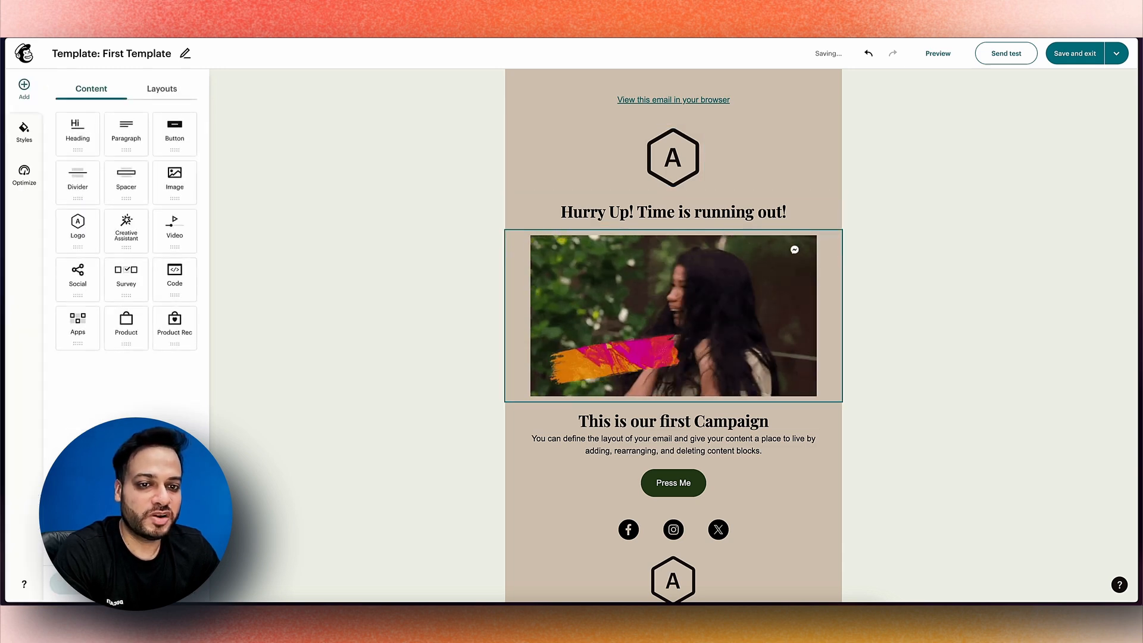
left_click(666, 209)
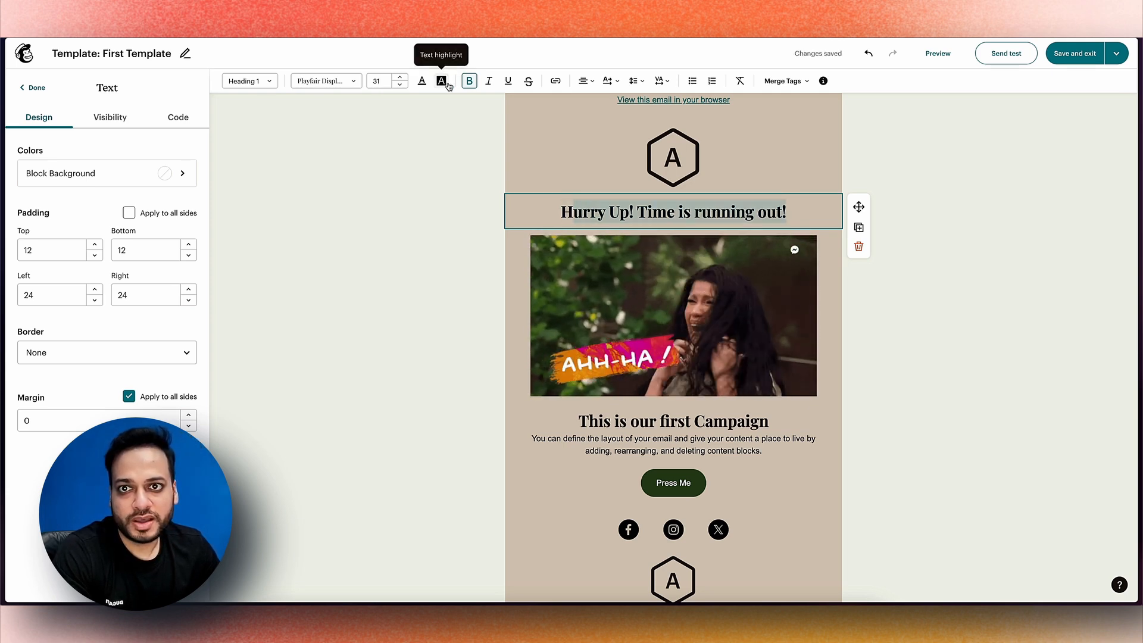
Select the heading text and colour it dark red
left_click(714, 268)
left_click(787, 212)
left_click_drag(787, 212, 598, 213)
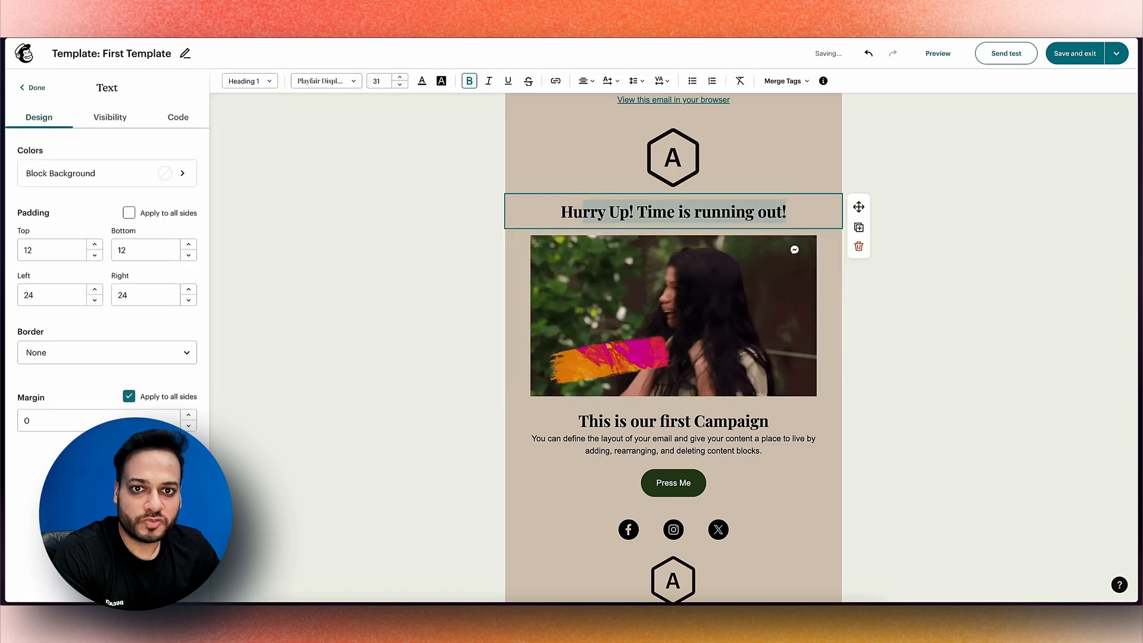
left_click(421, 81)
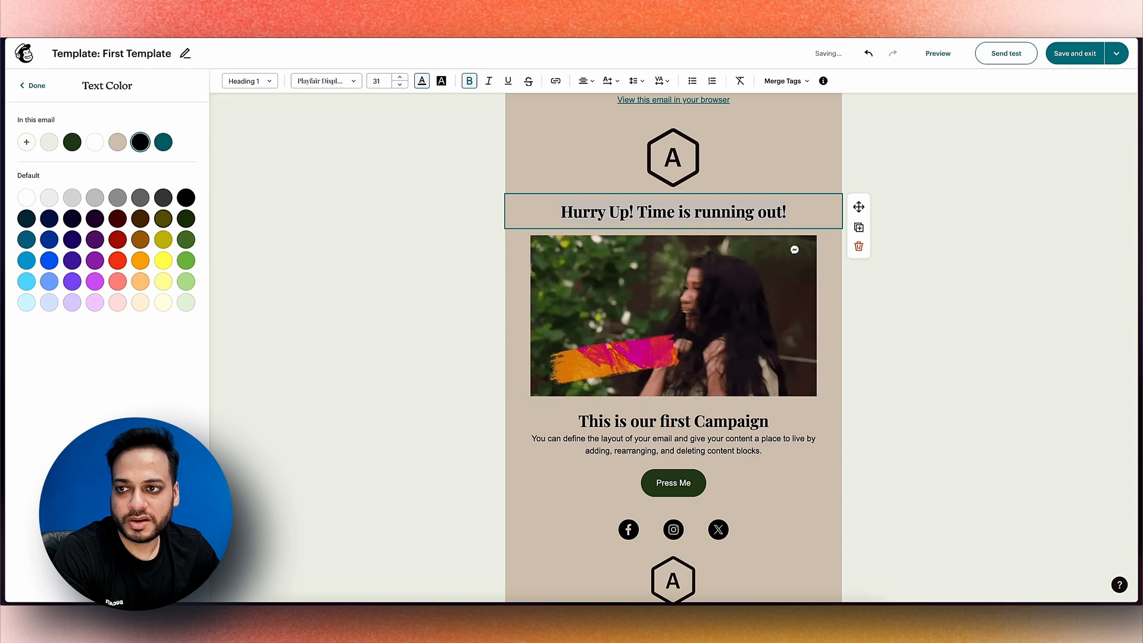
left_click(117, 260)
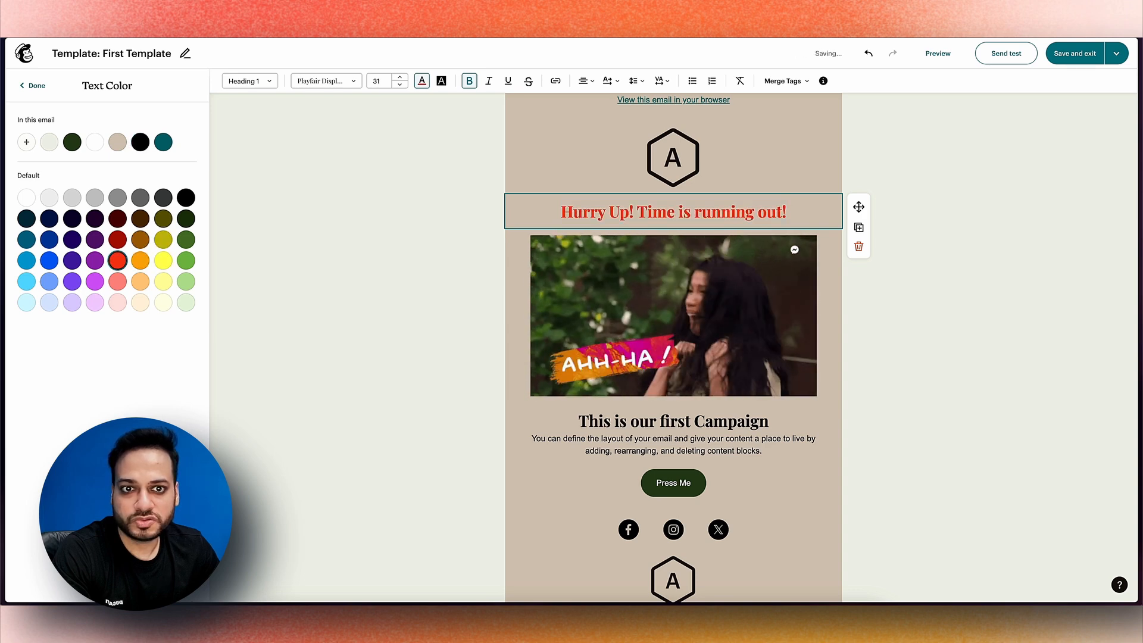
left_click(117, 239)
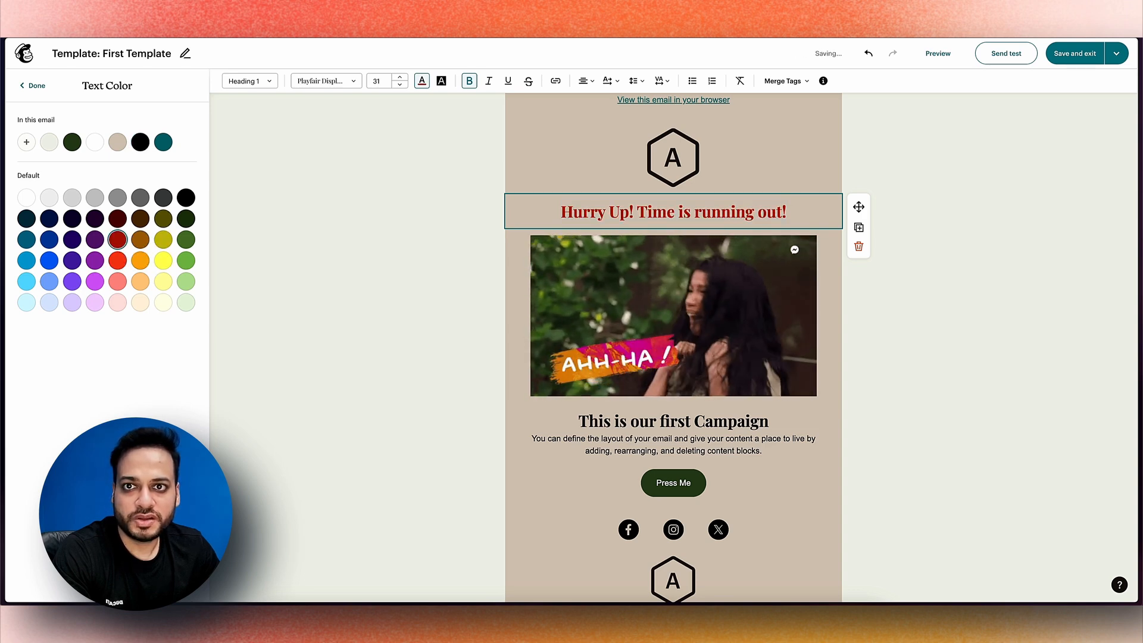
Try a yellow highlight on the heading, then remove it
left_click(442, 81)
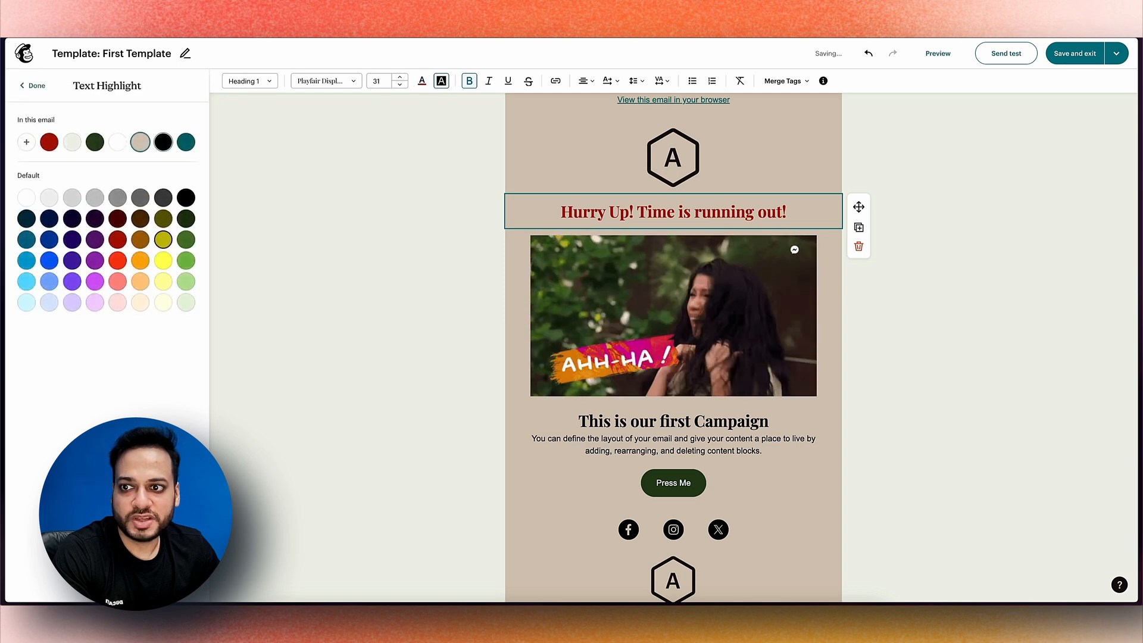
left_click(163, 261)
left_click(673, 157)
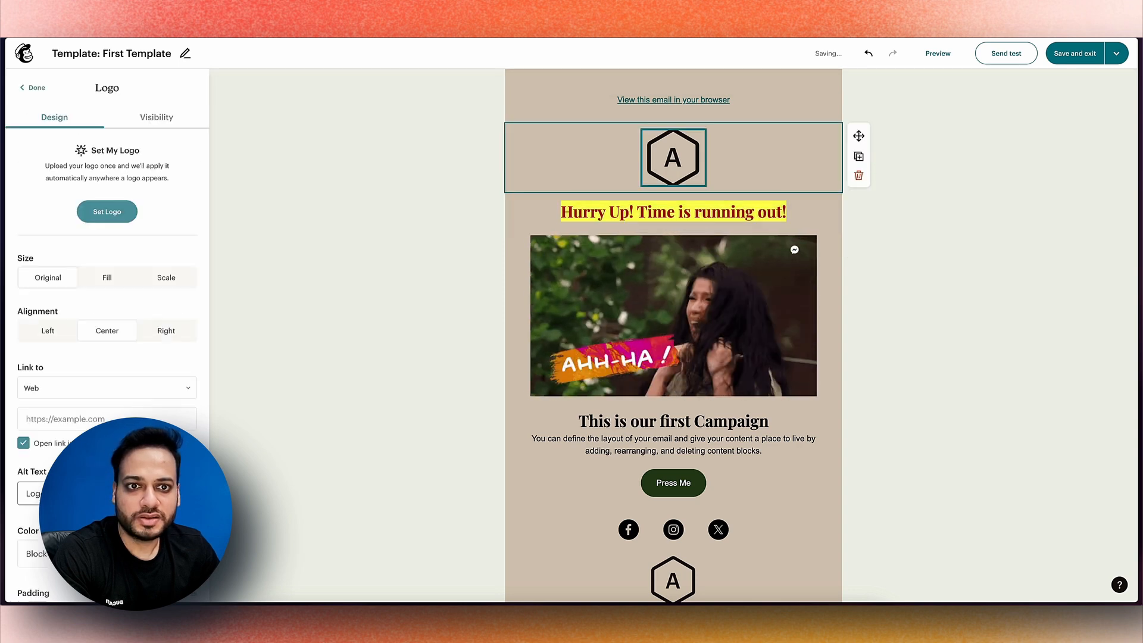
left_click(721, 211)
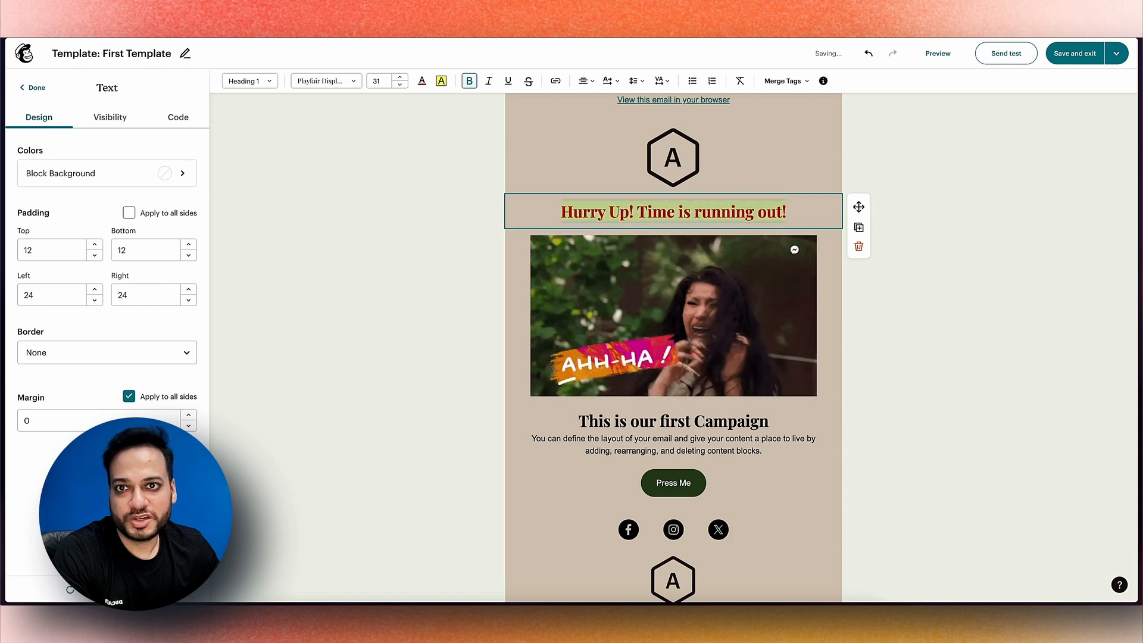
left_click(441, 81)
left_click(422, 203)
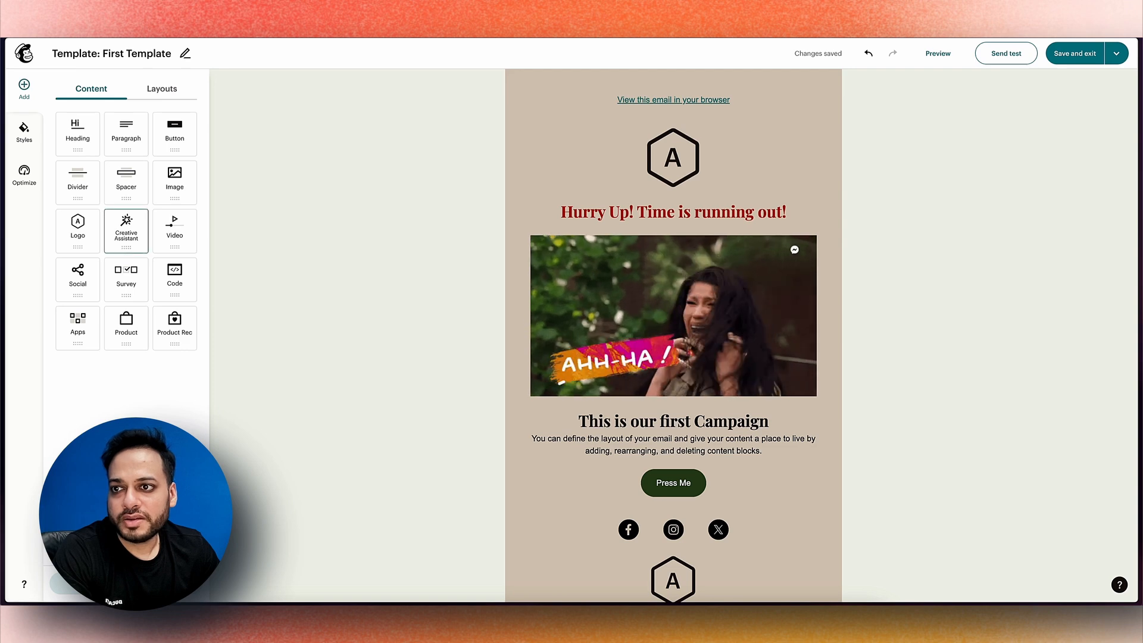
Insert a Spacer block between the red heading and the GIF
left_click_drag(126, 179, 661, 229)
left_click(673, 158)
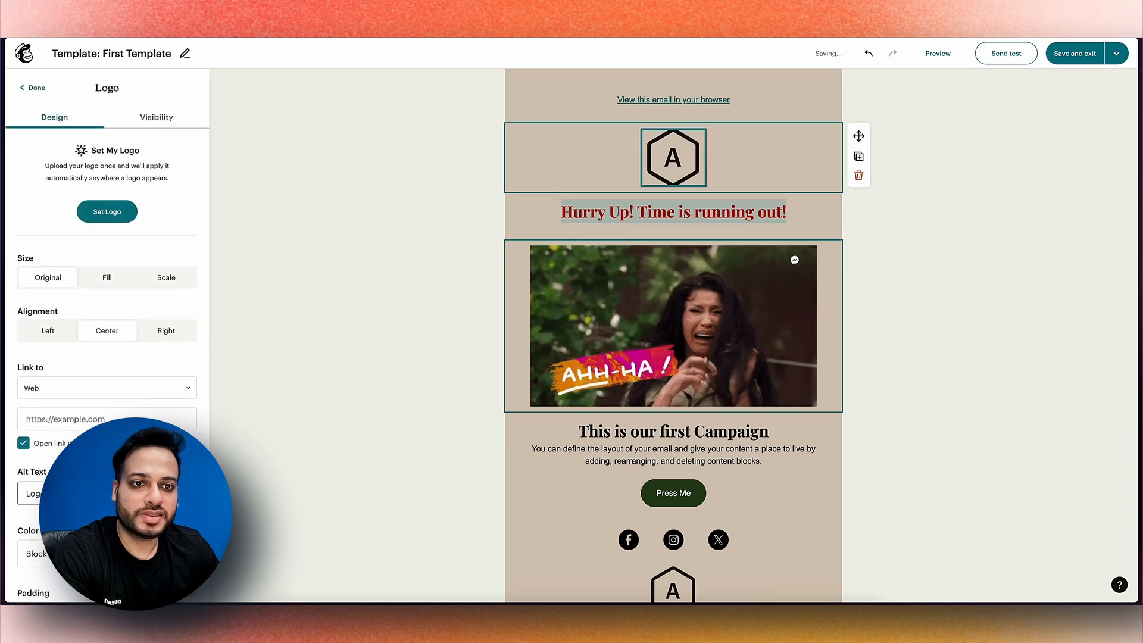
key("Escape")
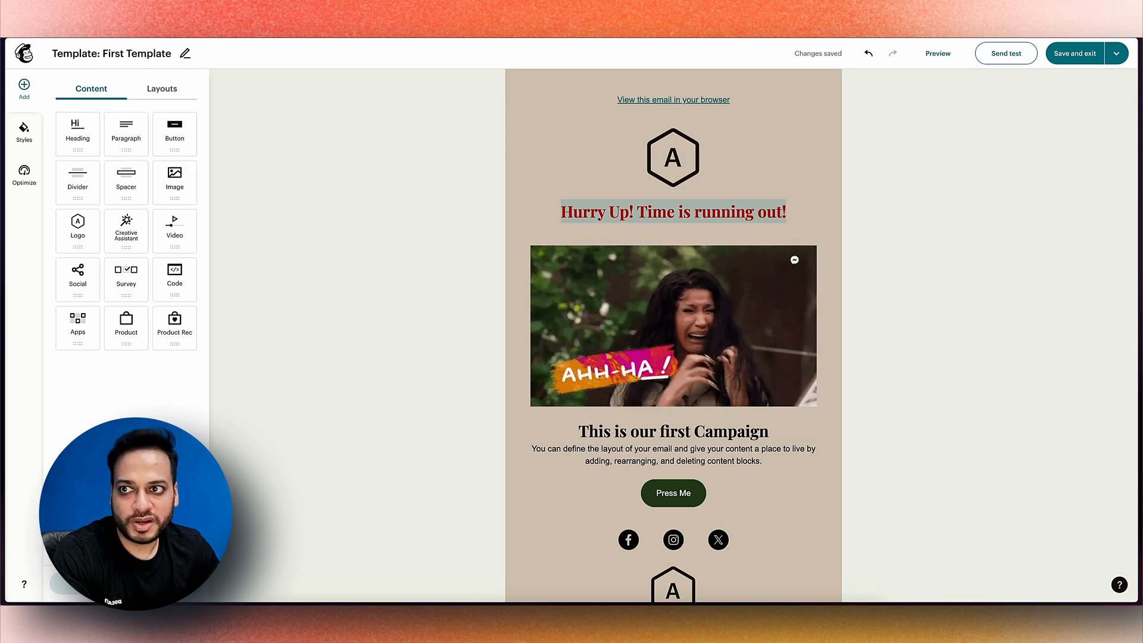
Add a two-column row layout below the GIF, then delete it
left_click(161, 88)
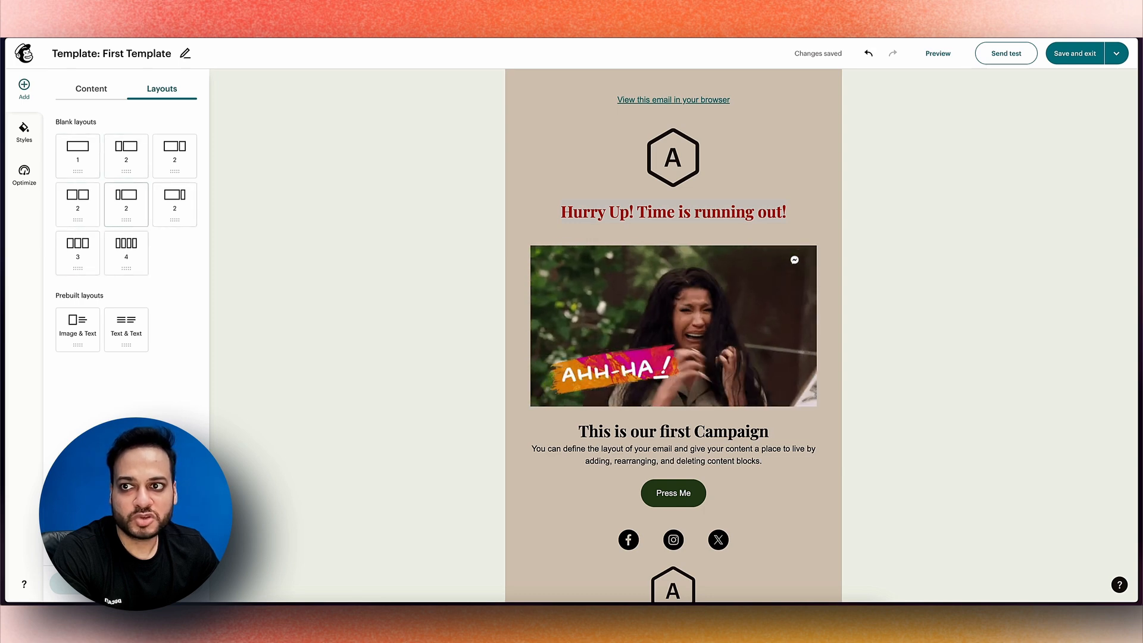
left_click_drag(126, 155, 619, 393)
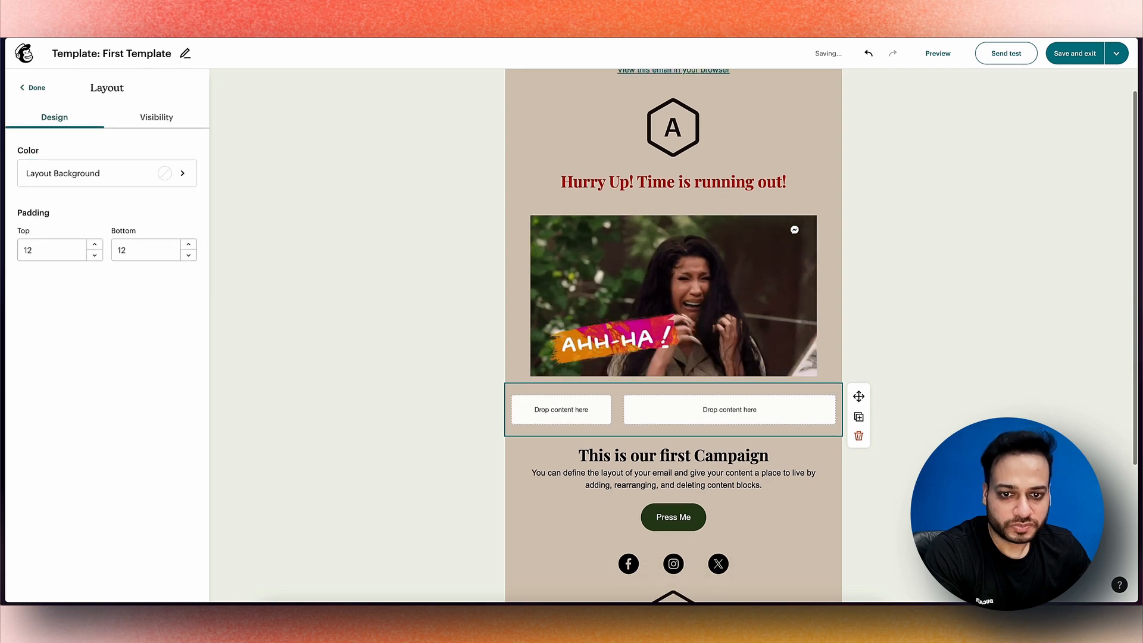
left_click(32, 87)
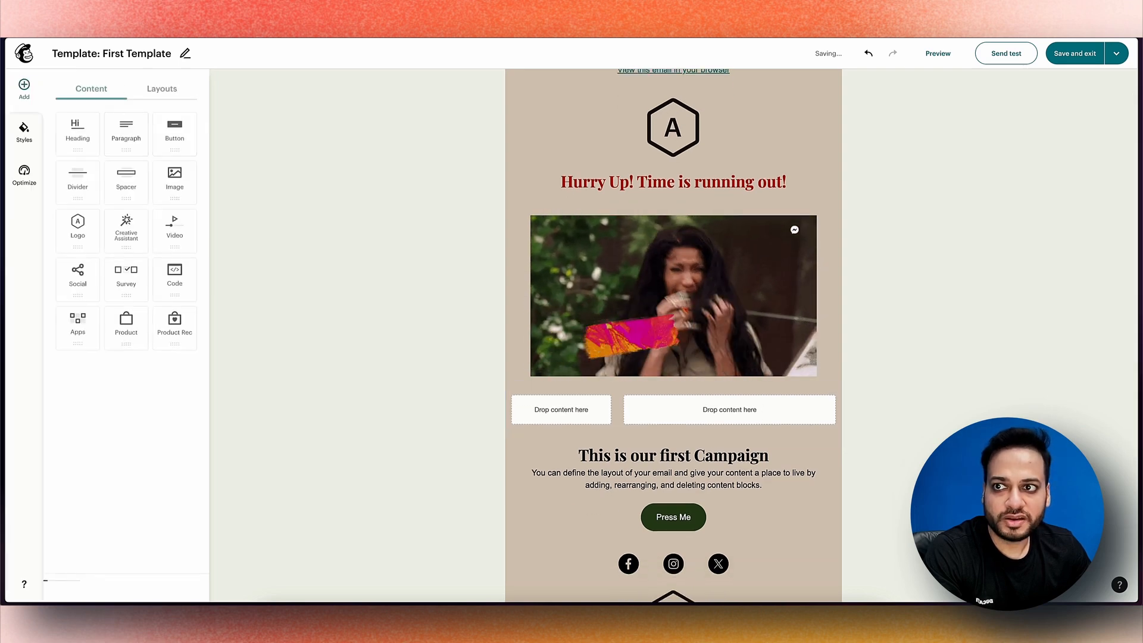
left_click(169, 88)
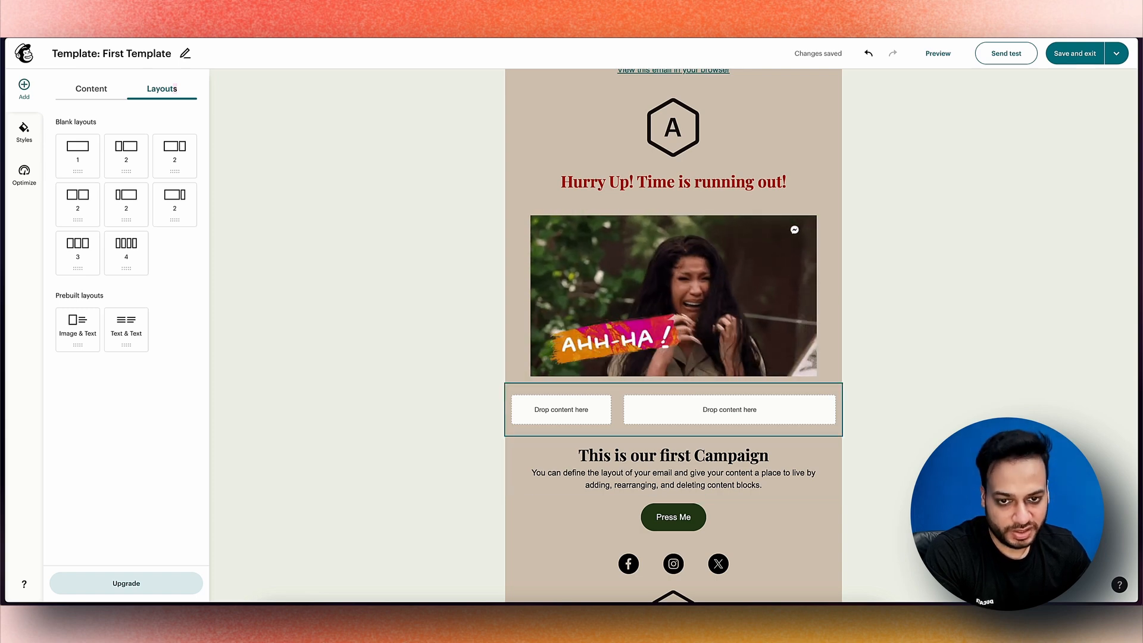
left_click(629, 434)
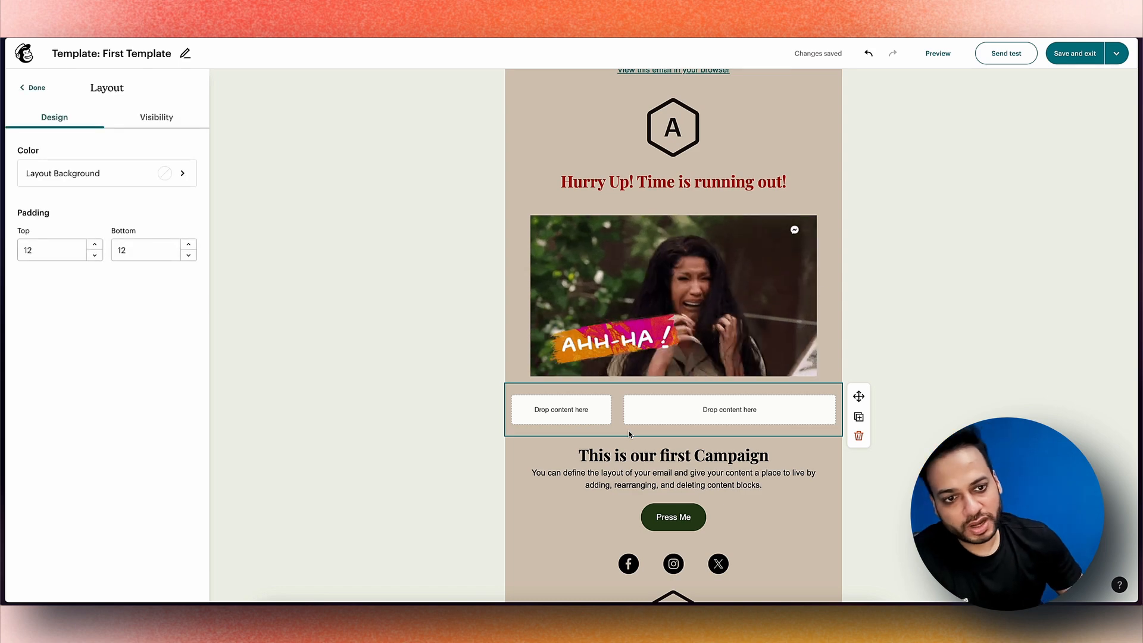
left_click(858, 435)
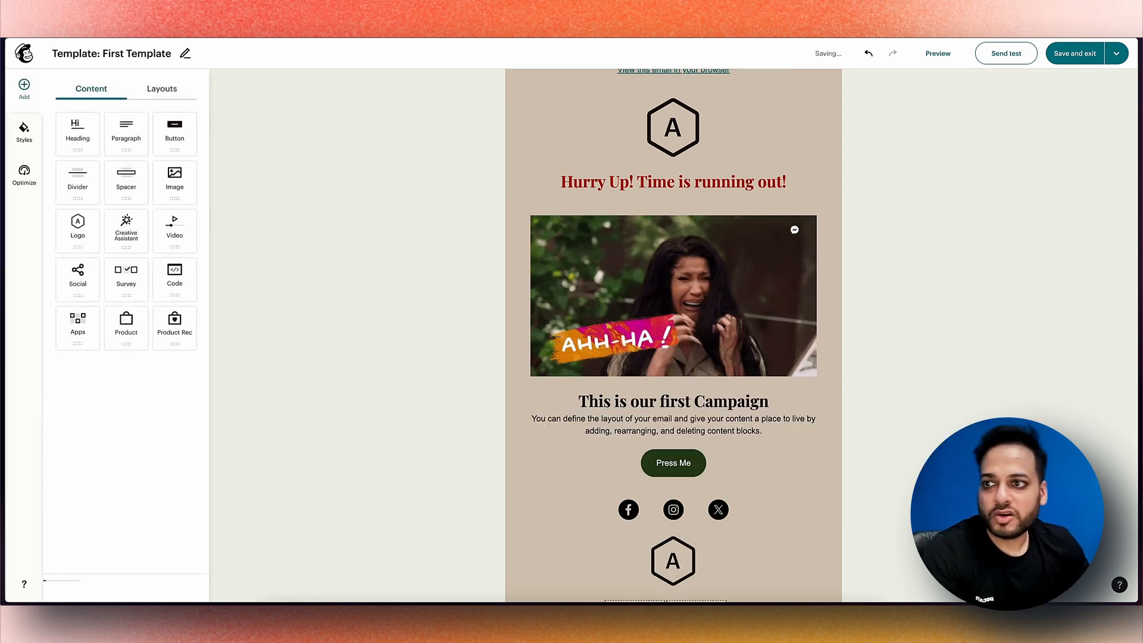
left_click(24, 132)
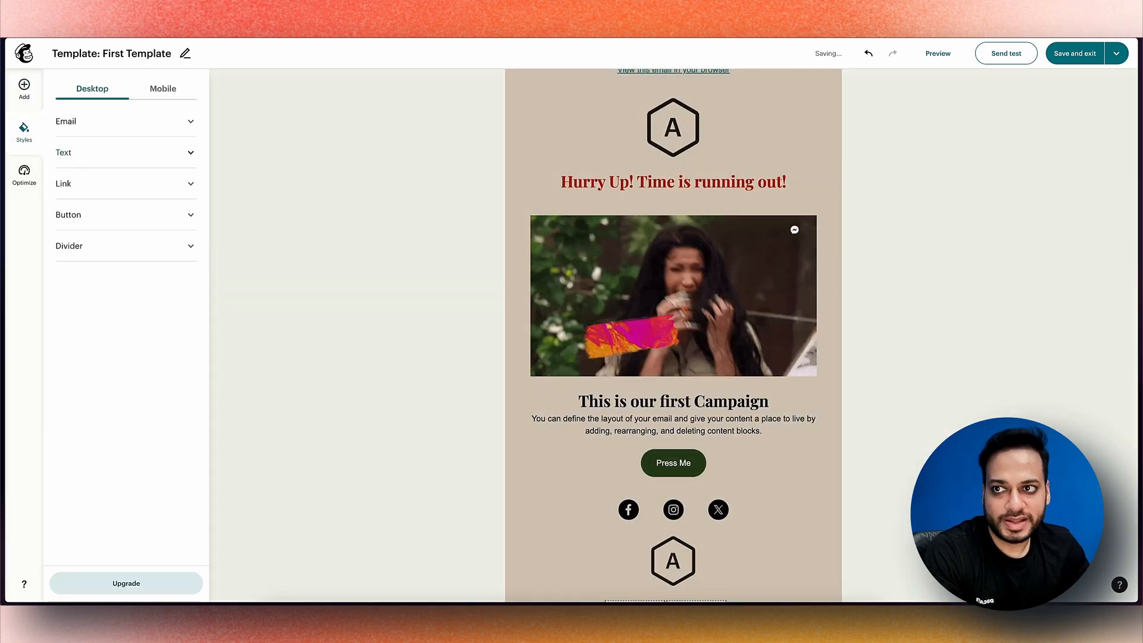
left_click(125, 126)
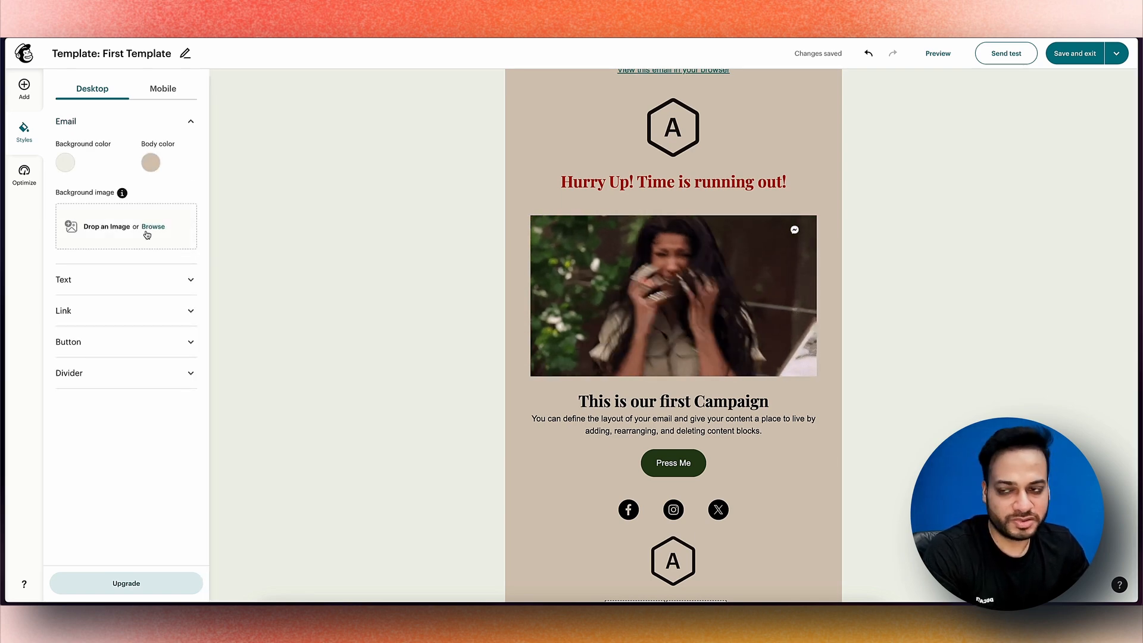
left_click(63, 279)
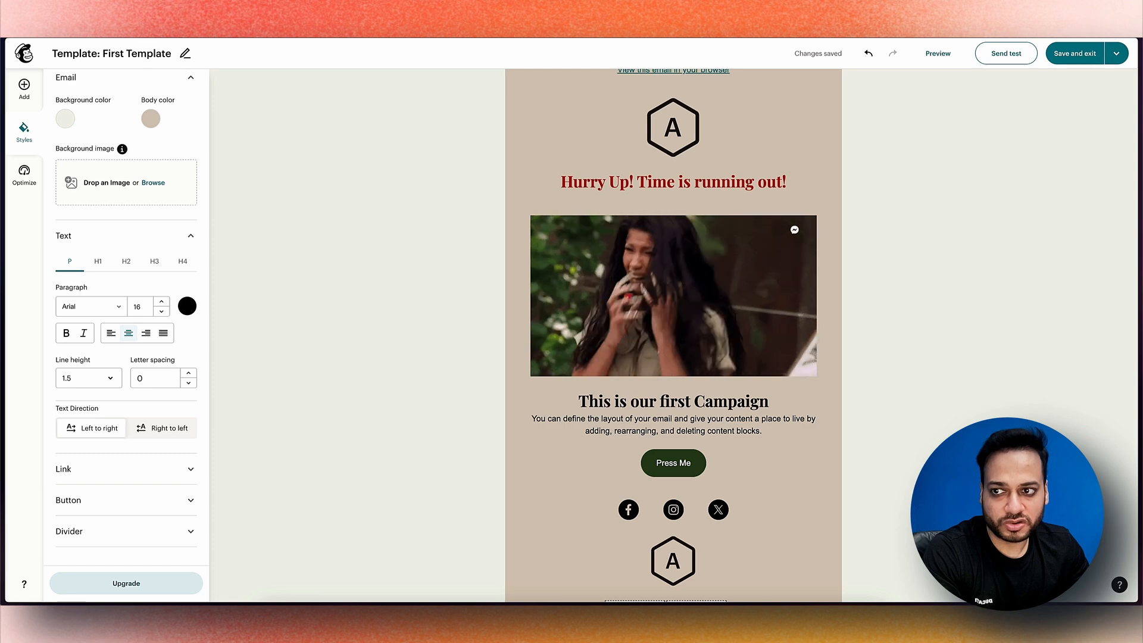
left_click(98, 261)
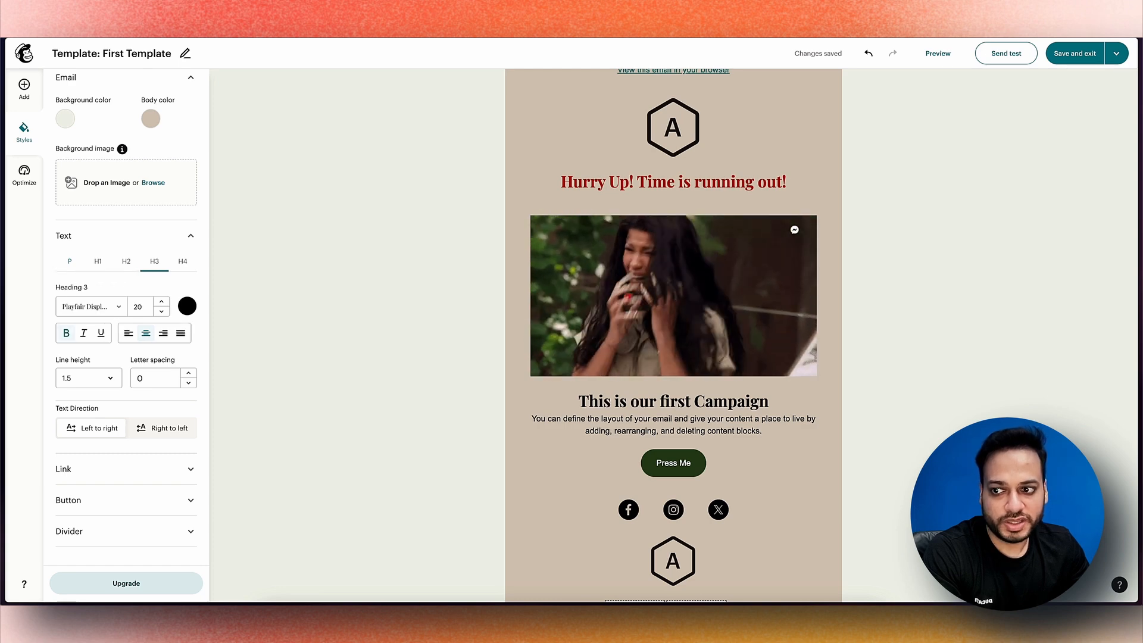
left_click(113, 469)
scroll(112, 469, "down", 2)
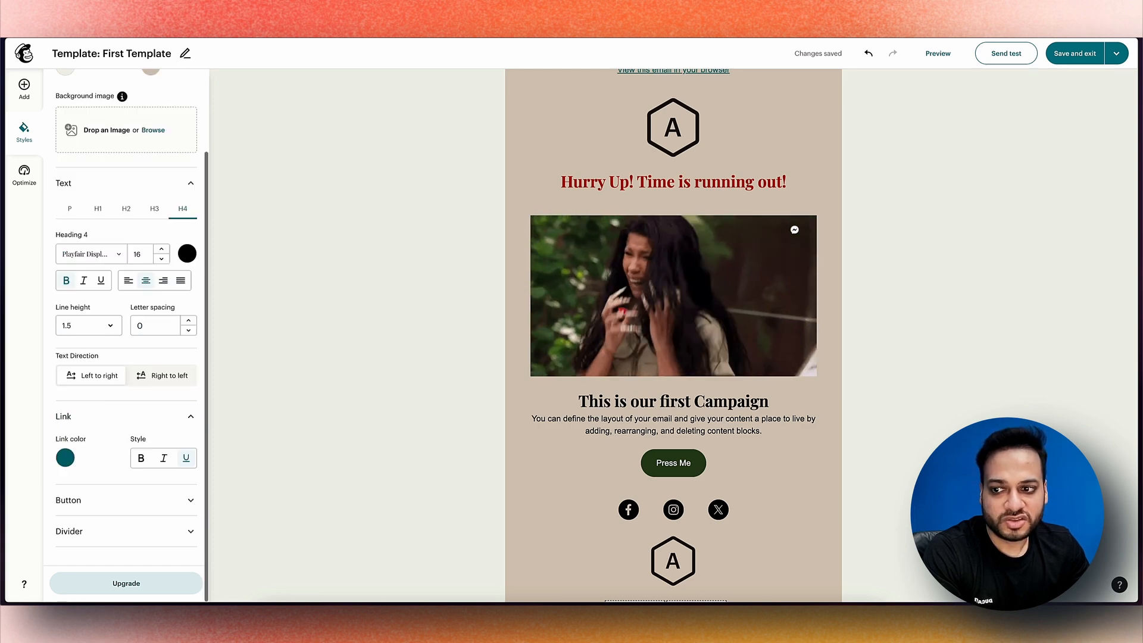
left_click(113, 500)
scroll(126, 334, "down", 6)
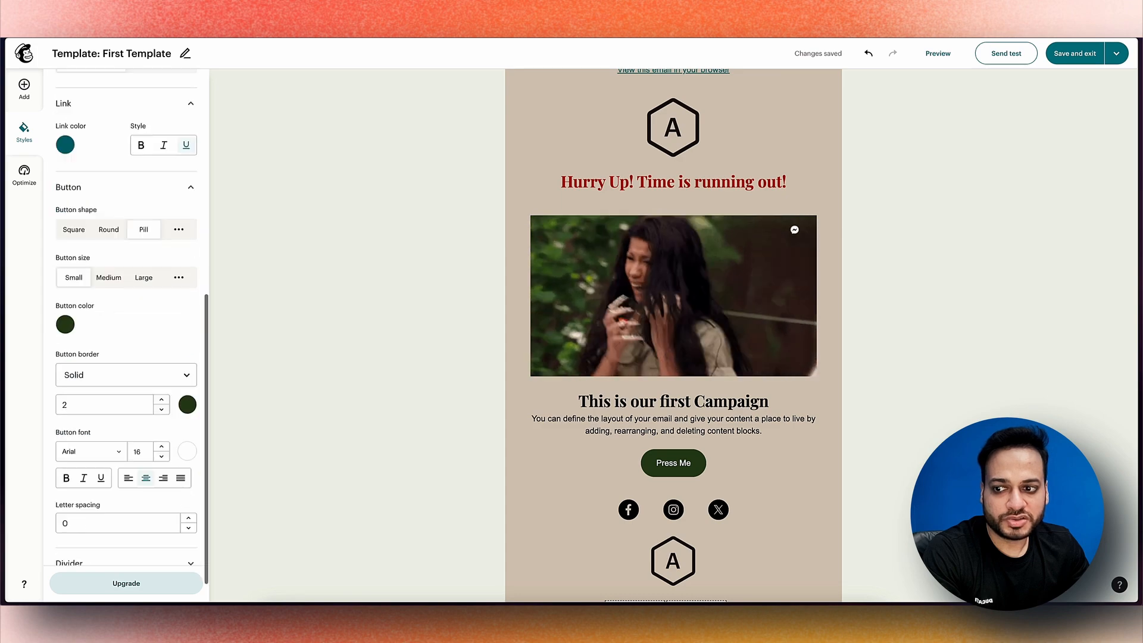
scroll(126, 358, "down", 3)
scroll(126, 387, "up", 10)
scroll(128, 415, "up", 1)
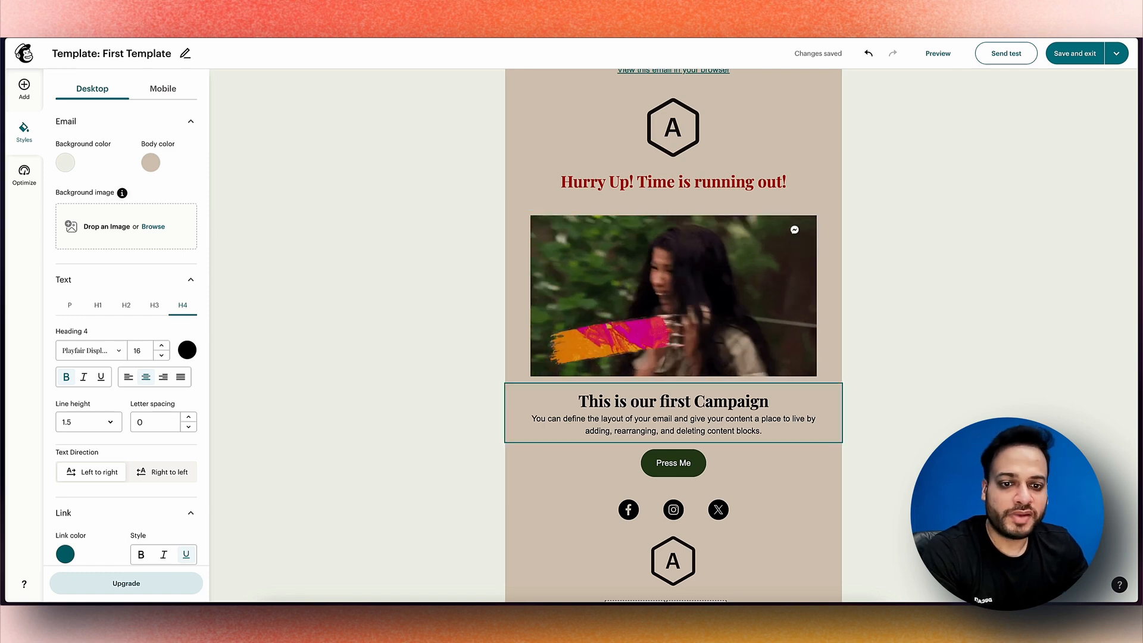
scroll(673, 333, "down", 3)
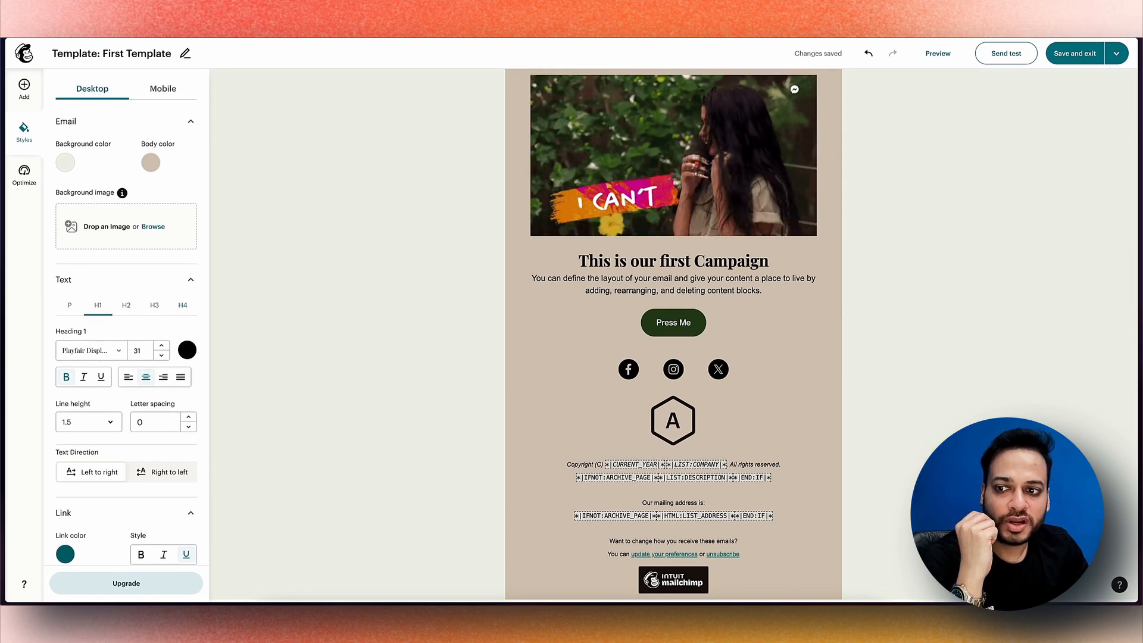
Set the Heading 1 font to Verdana so 'This is our first Campaign' shows in Verdana
scroll(102, 309, "down", 2)
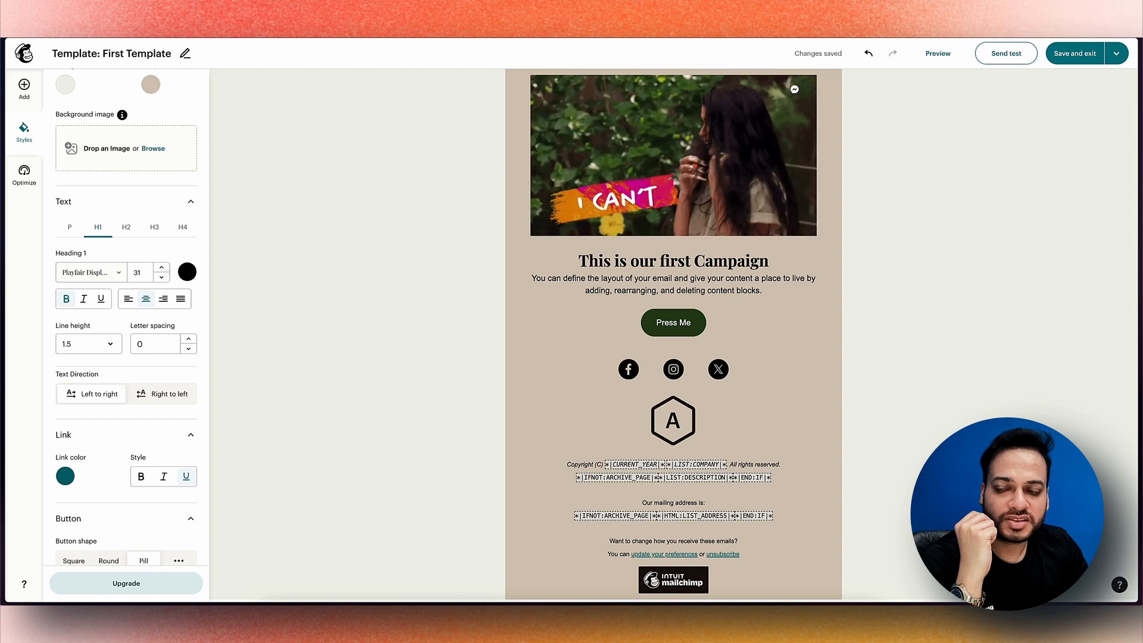
left_click(90, 272)
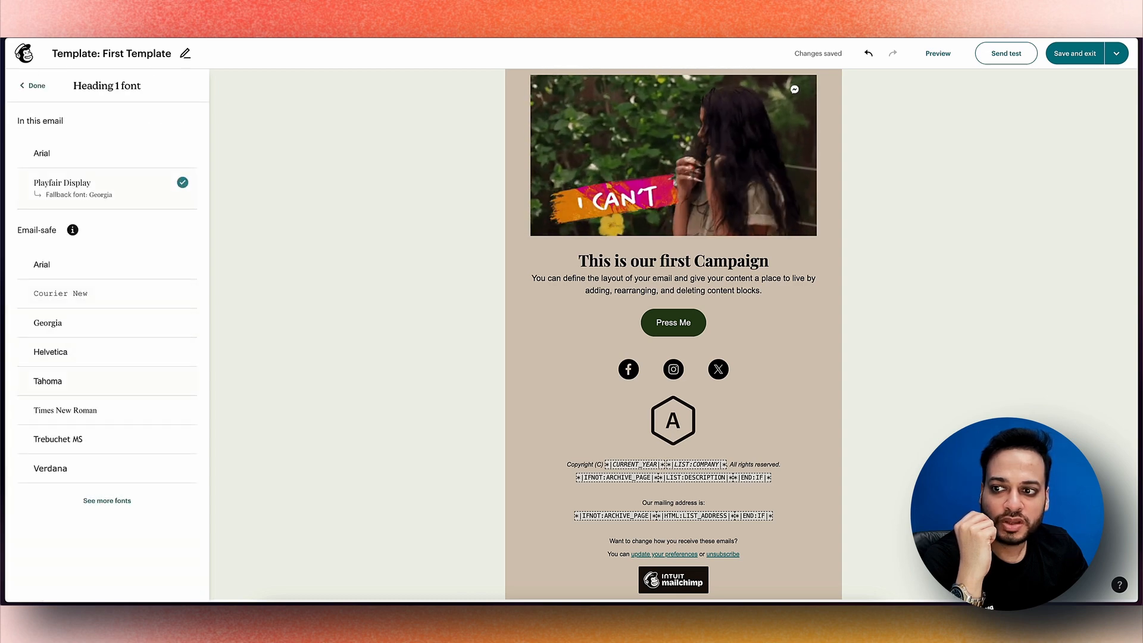
left_click(75, 468)
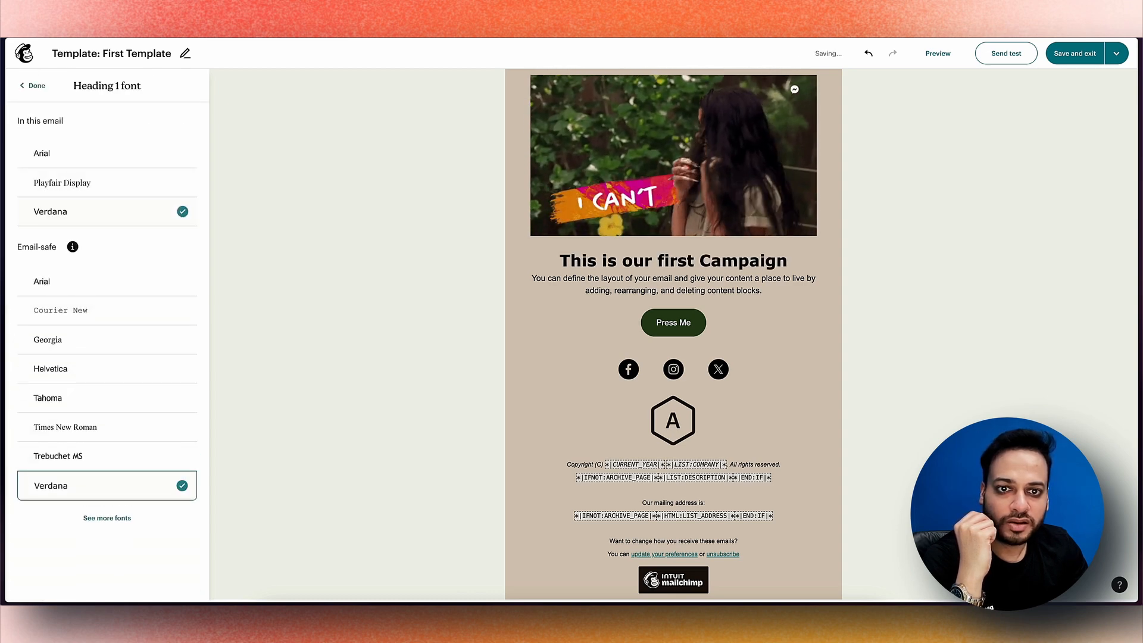
triple_click(672, 260)
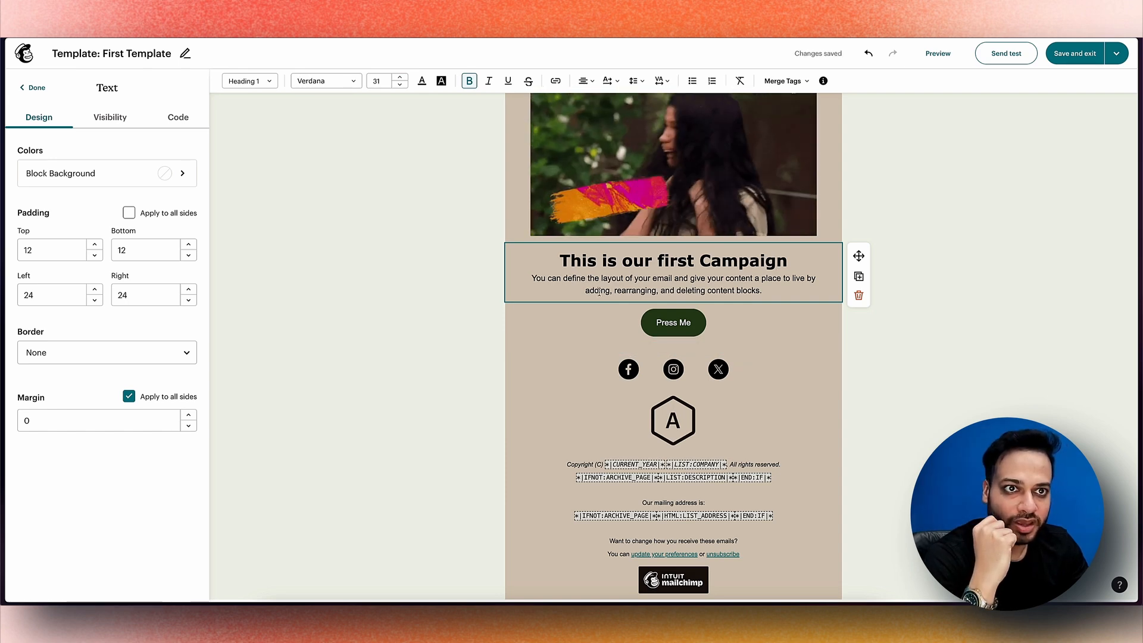
left_click(460, 262)
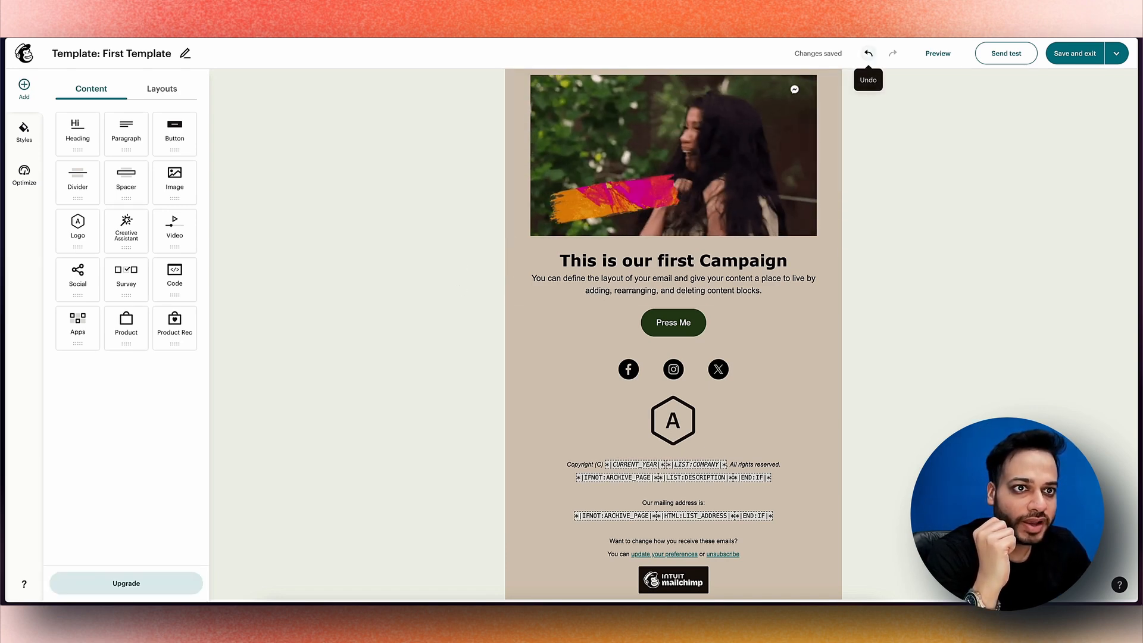
Undo the heading back to Playfair Display and review the Optimize tips reporting 0 errors
left_click(869, 55)
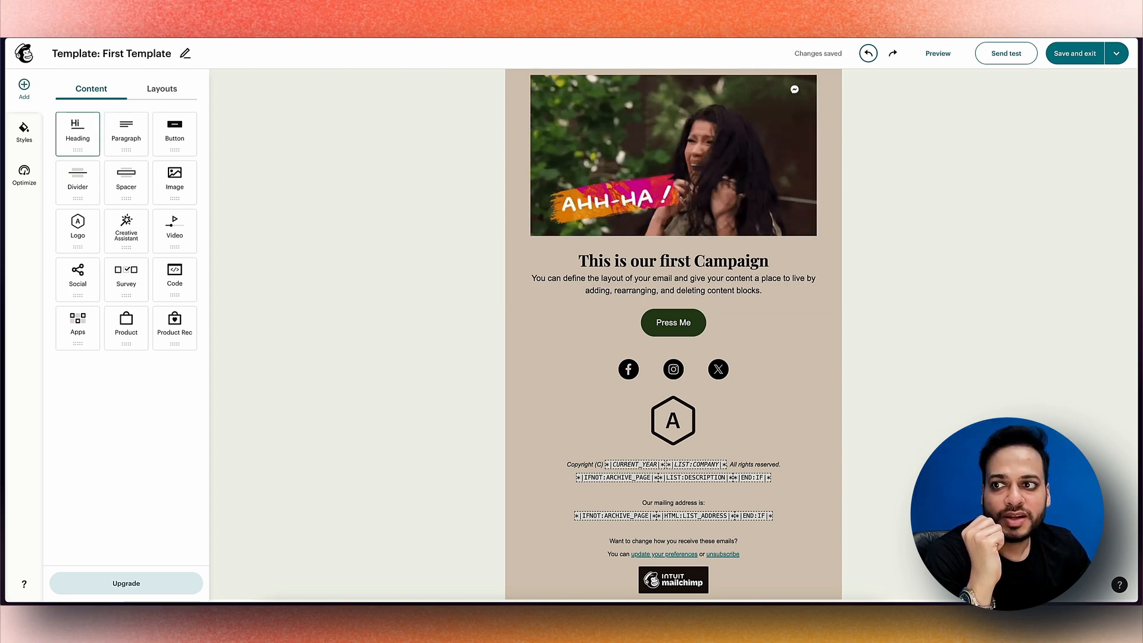
left_click(26, 176)
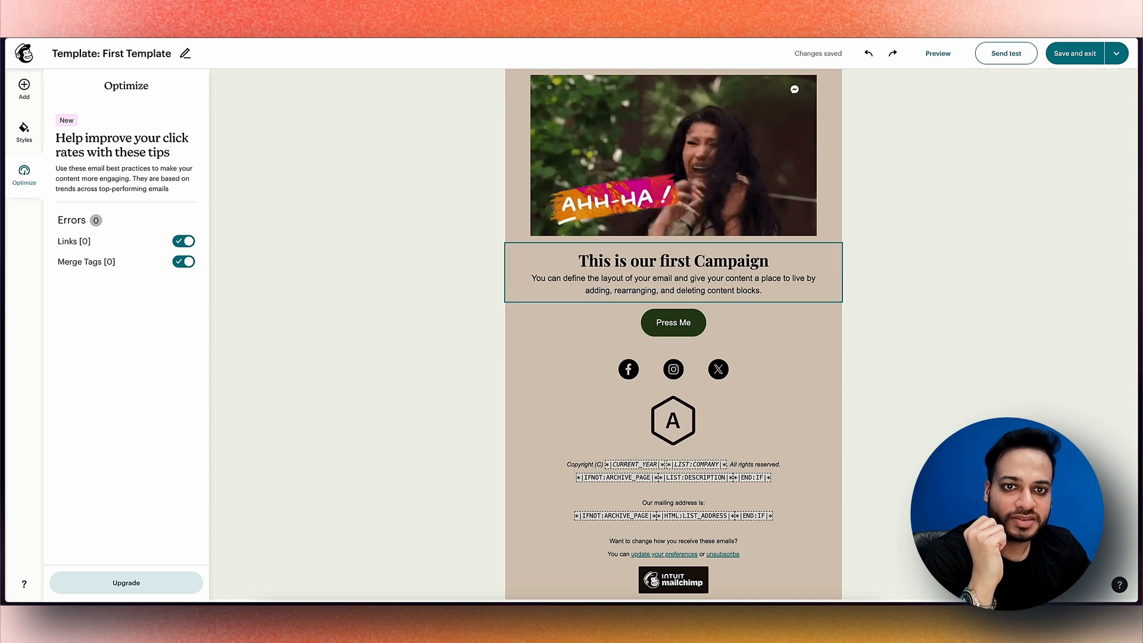
scroll(673, 333, "up", 3)
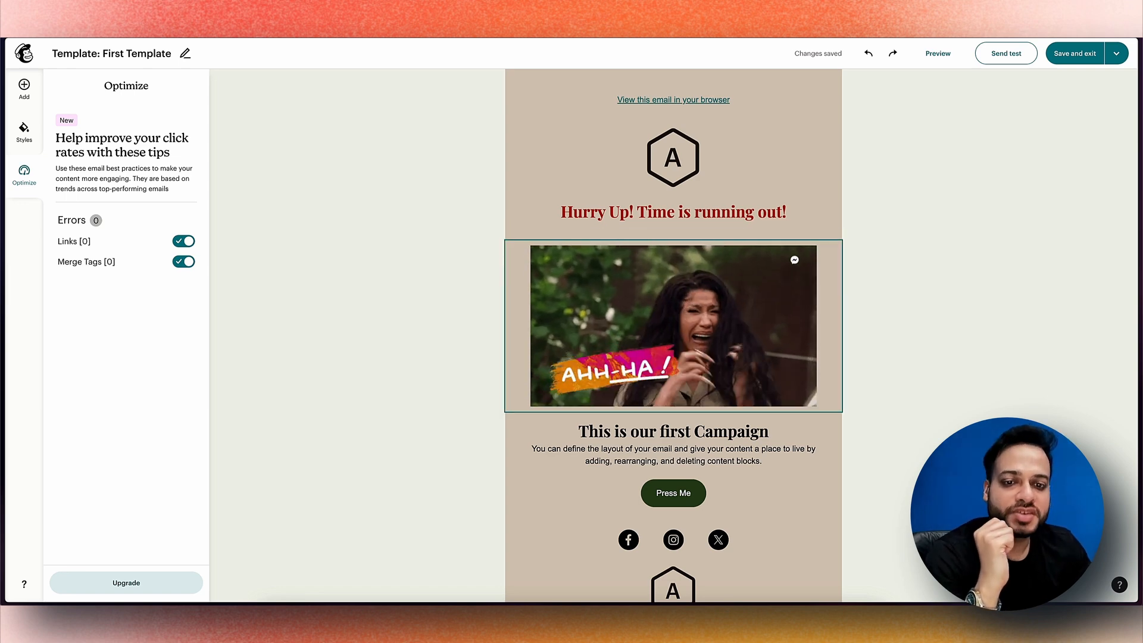
scroll(673, 333, "down", 3)
scroll(673, 333, "up", 2)
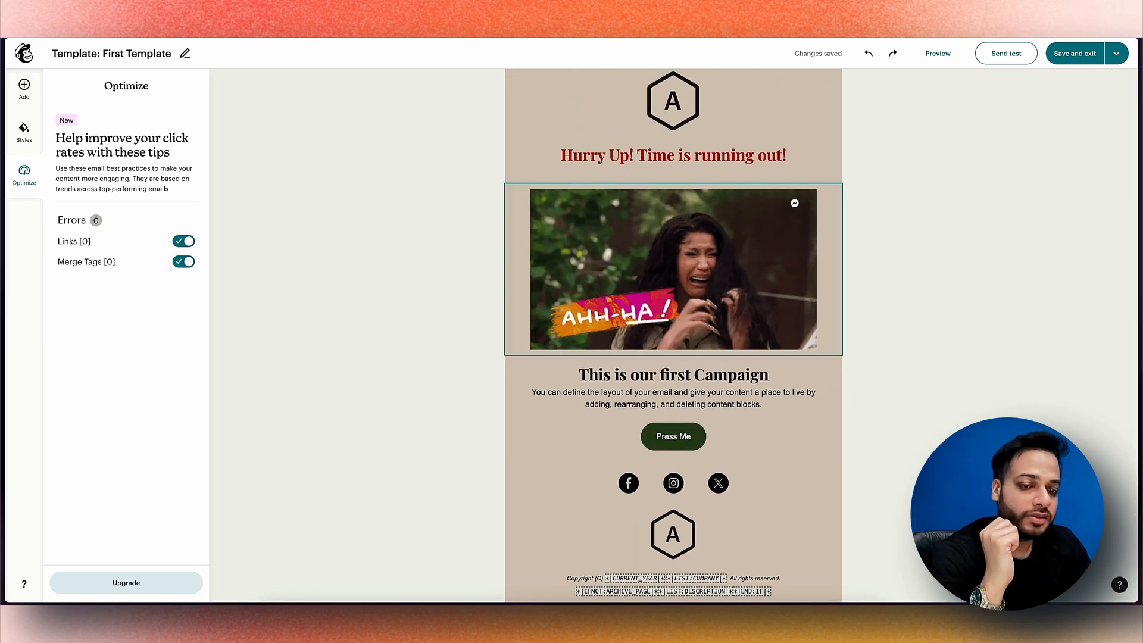
scroll(673, 352, "down", 5)
scroll(673, 352, "up", 5)
scroll(673, 352, "up", 1)
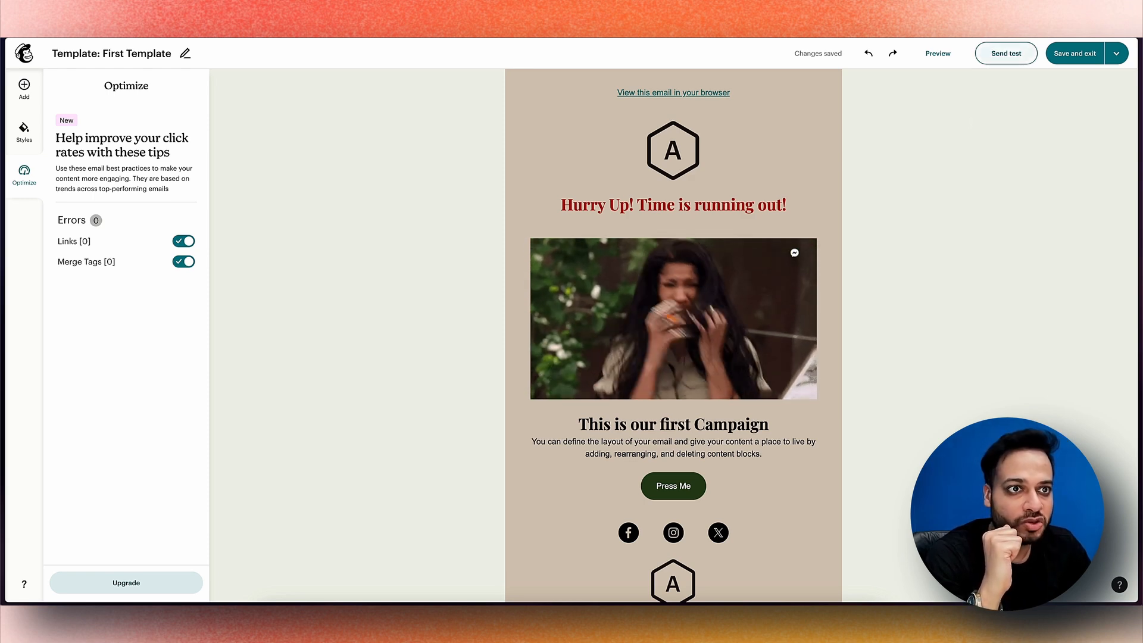
Send a test email of First Template to your own address and dismiss the confirmation
left_click(1006, 52)
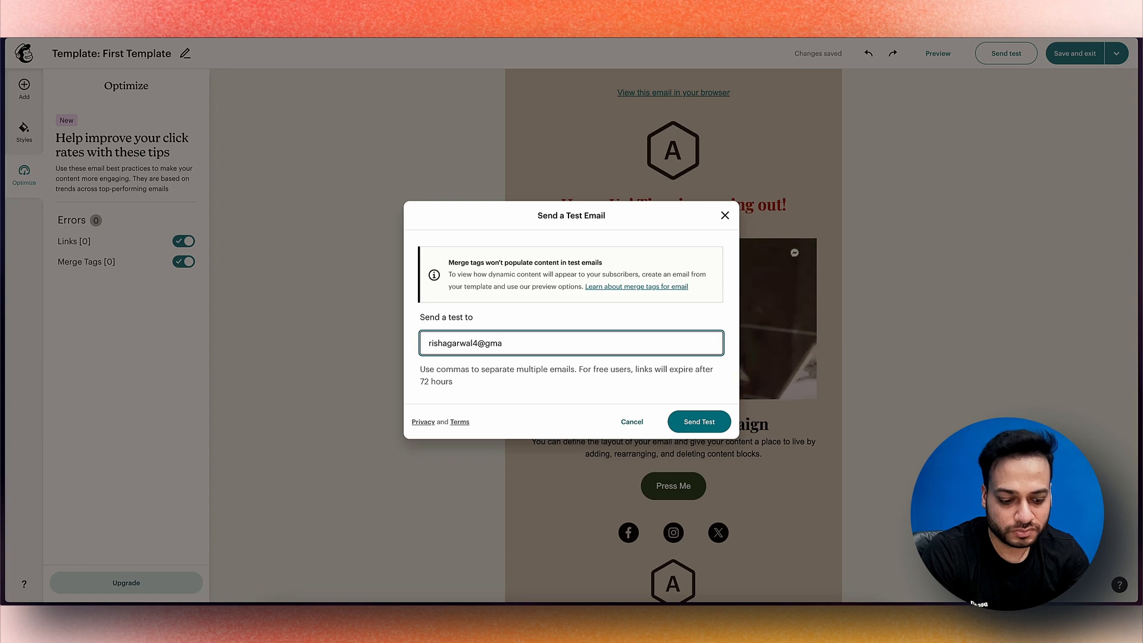
left_click(696, 423)
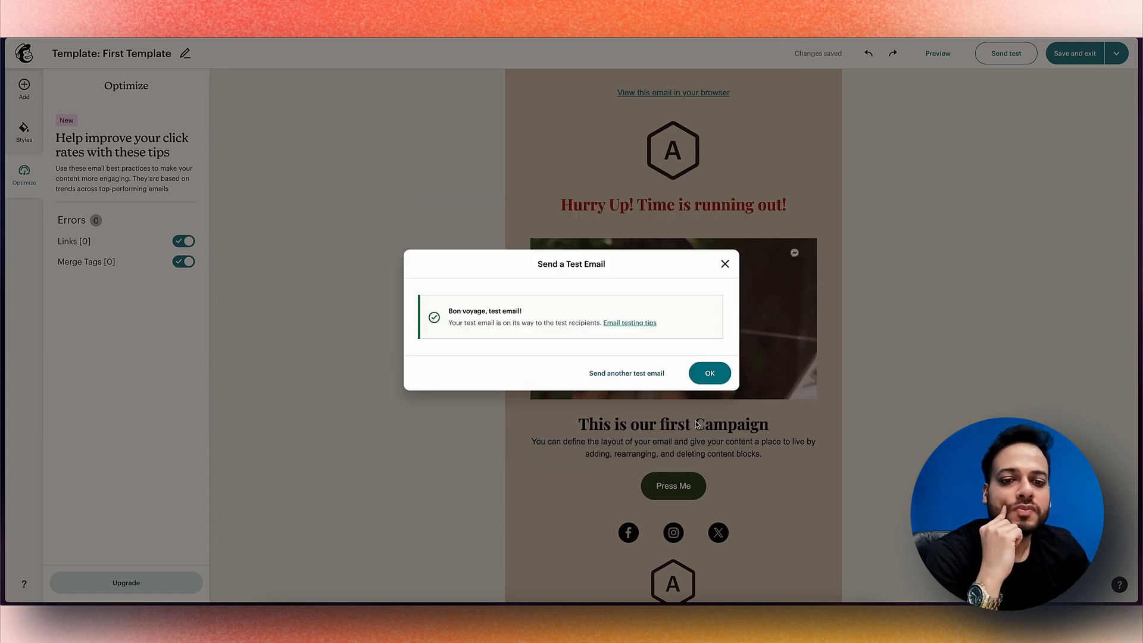
left_click(709, 372)
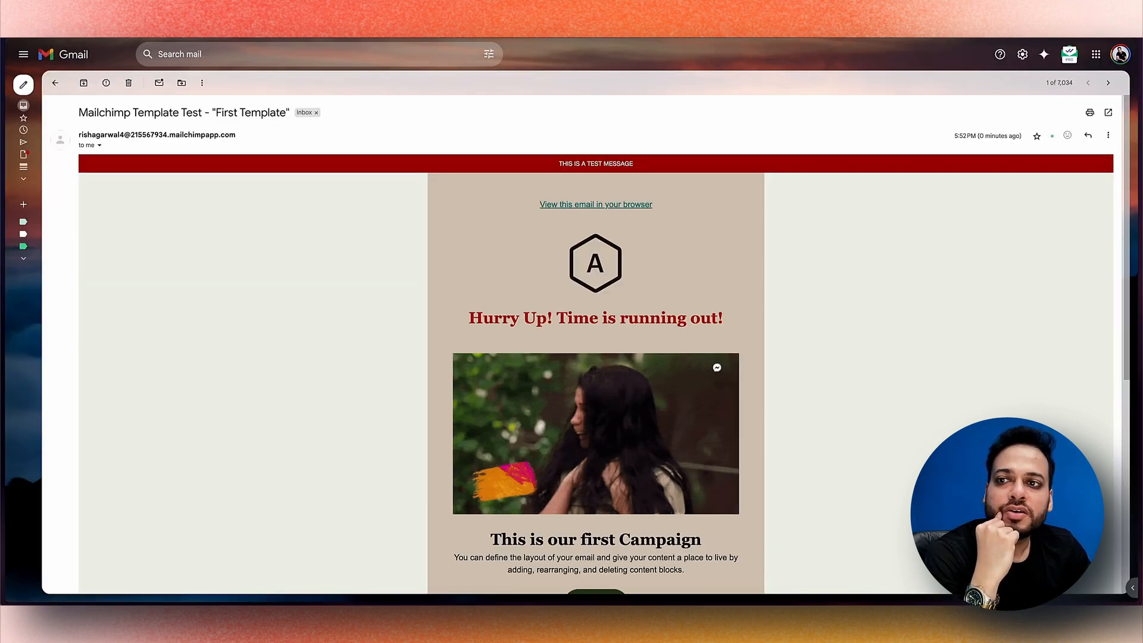
Scroll through the received First Template test email in Gmail
scroll(232, 330, "down", 3)
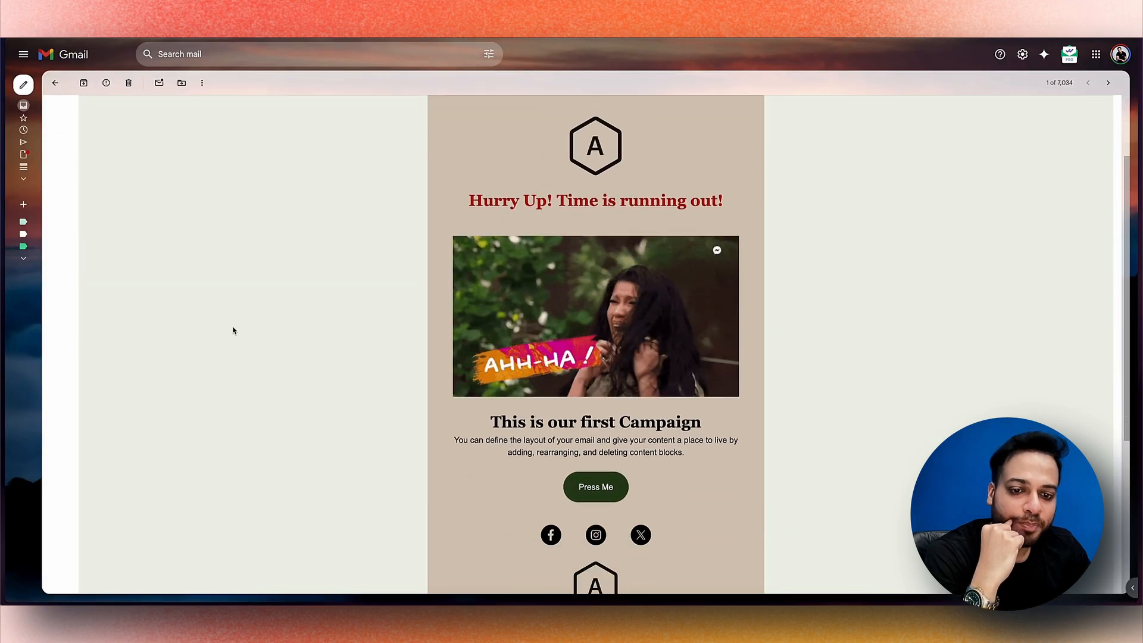
scroll(232, 330, "down", 3)
scroll(232, 330, "up", 6)
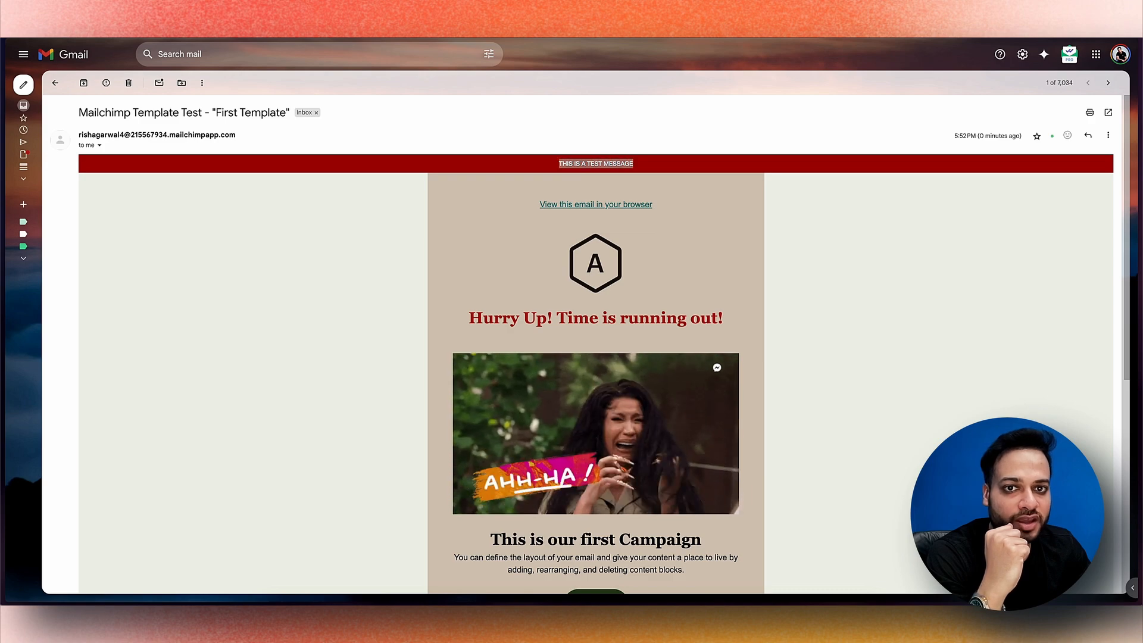
scroll(647, 358, "down", 5)
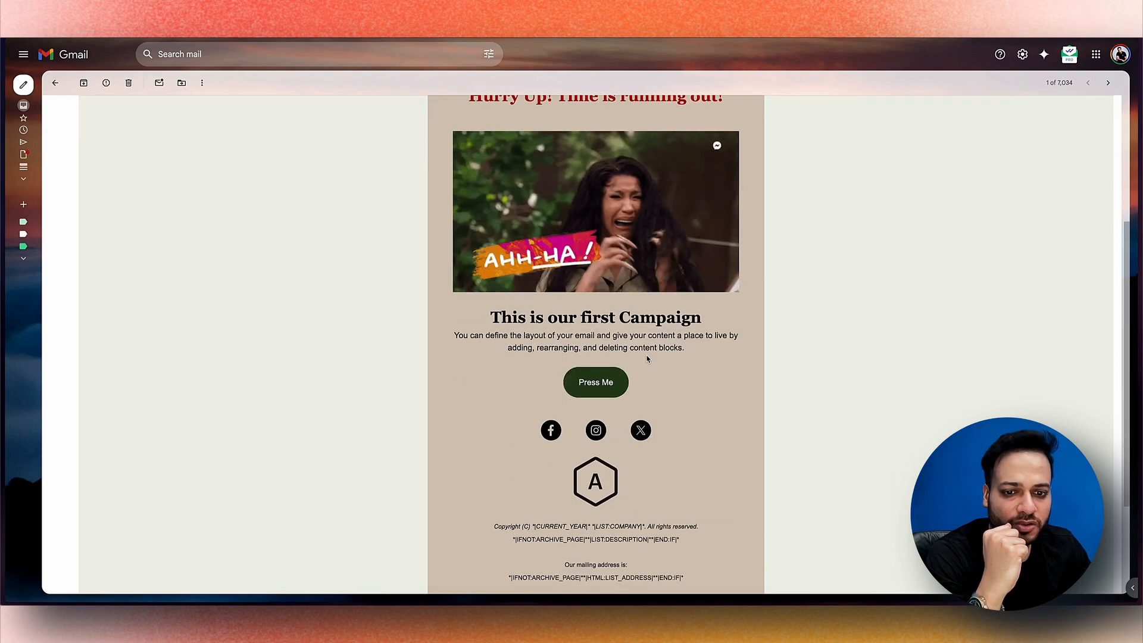
scroll(647, 359, "down", 1)
scroll(702, 345, "up", 3)
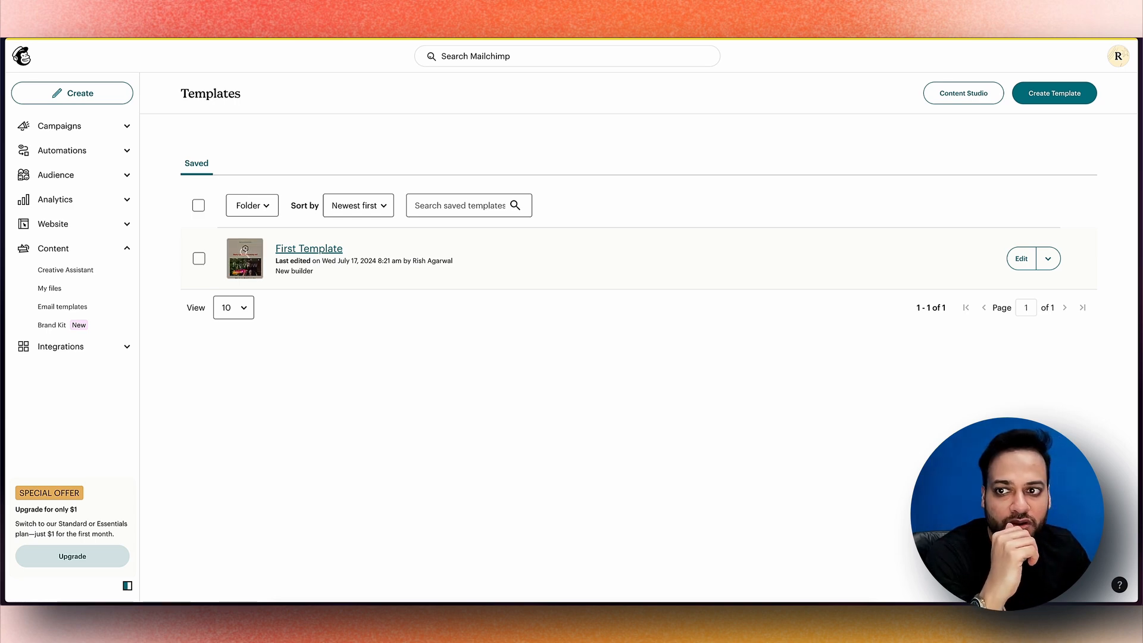
Select First Template and use its actions menu to create a new email from it
left_click(199, 258)
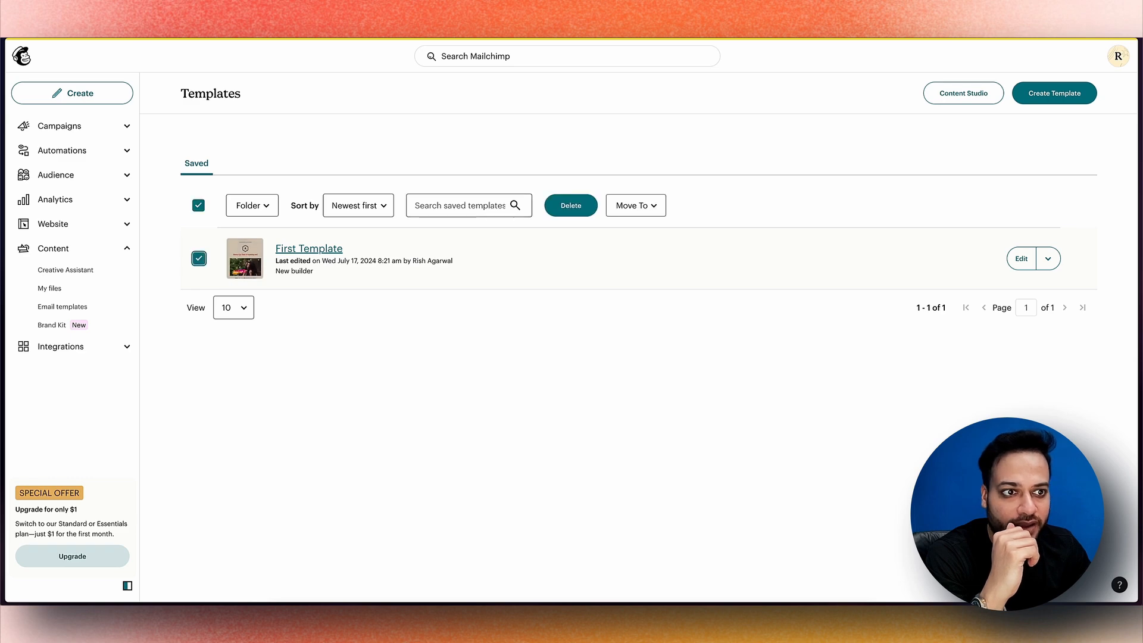
left_click(1047, 258)
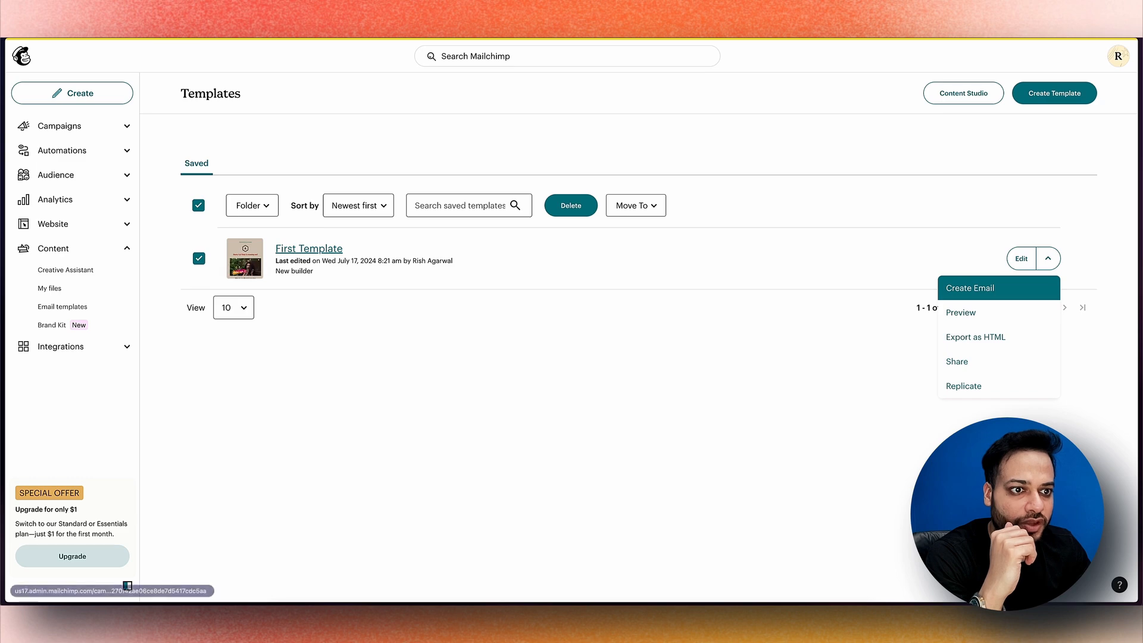
key("Escape")
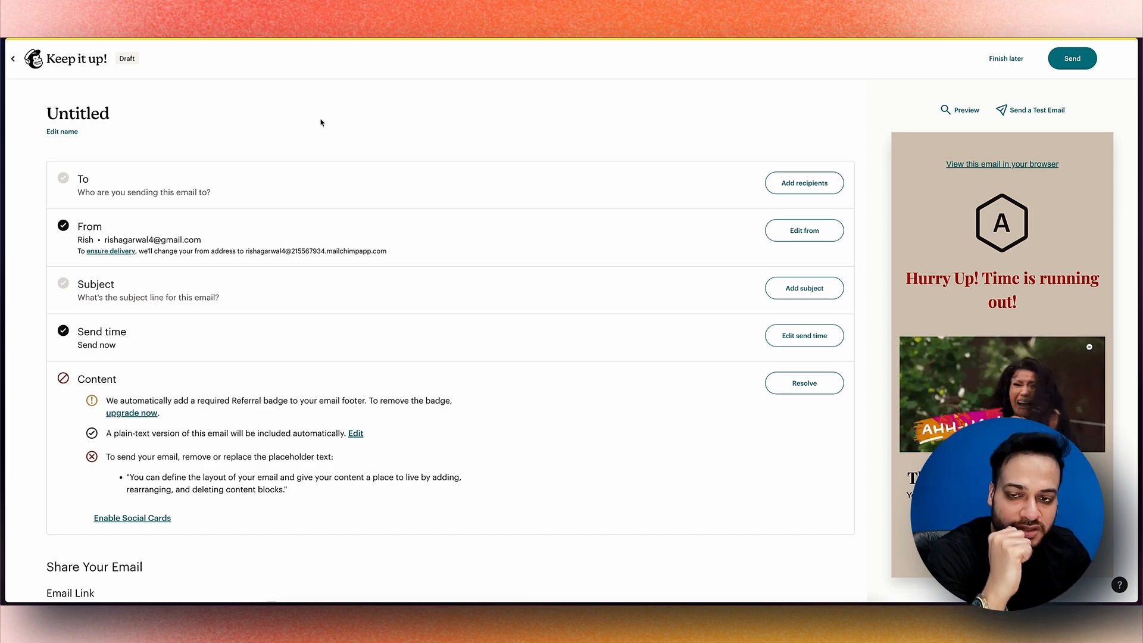
Rename the untitled draft to 'First email campaign' and open its recipient options
left_click(62, 131)
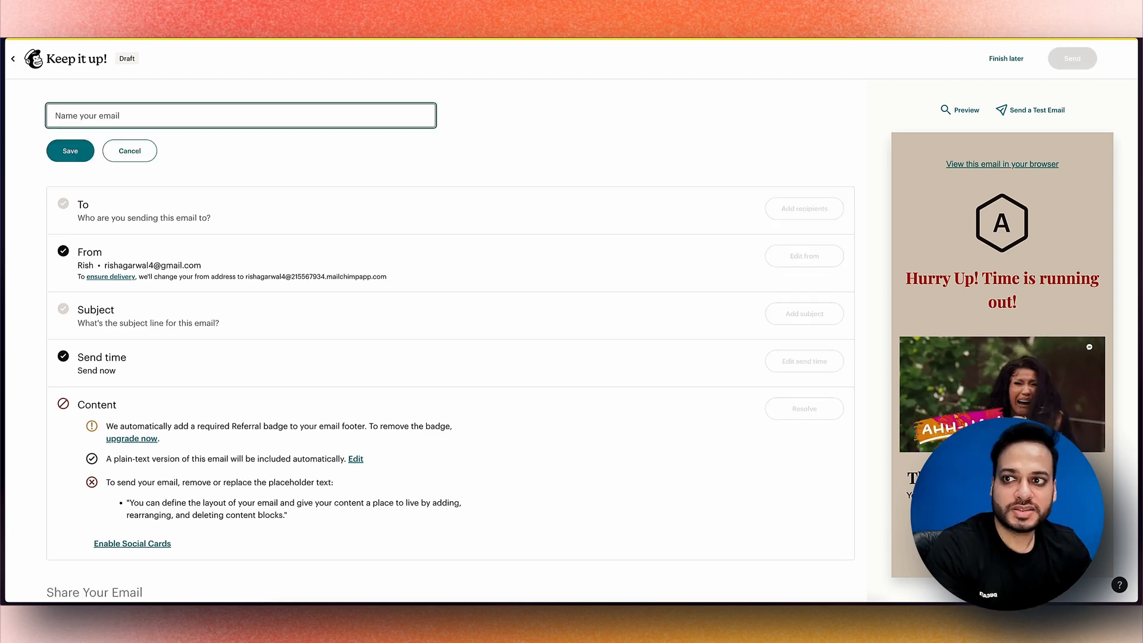
type("First email campaign")
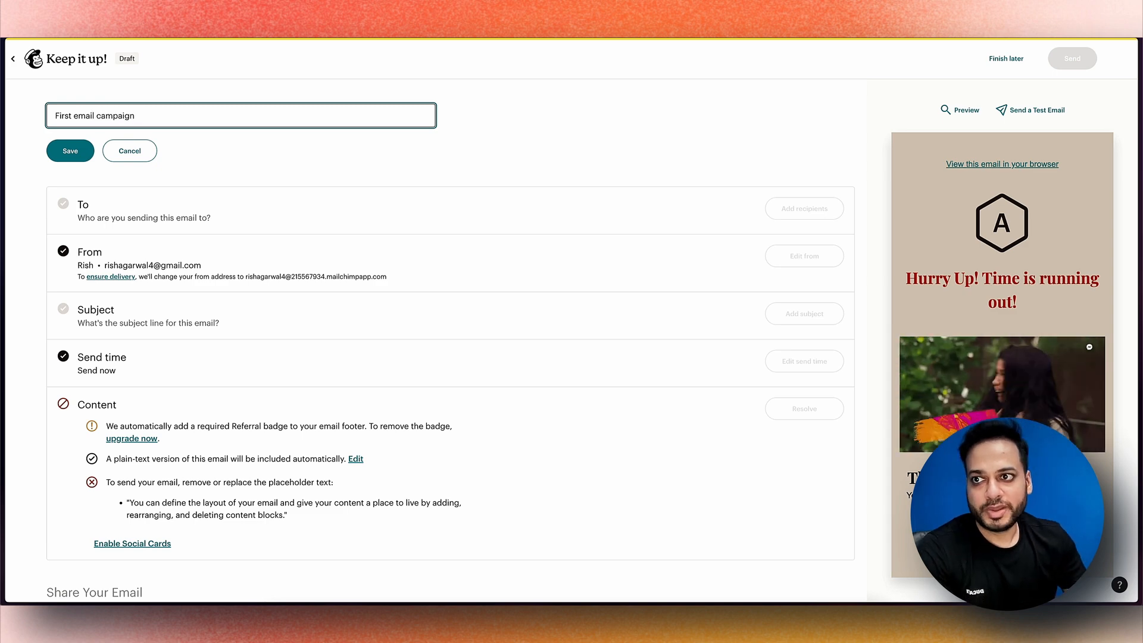
key("Return")
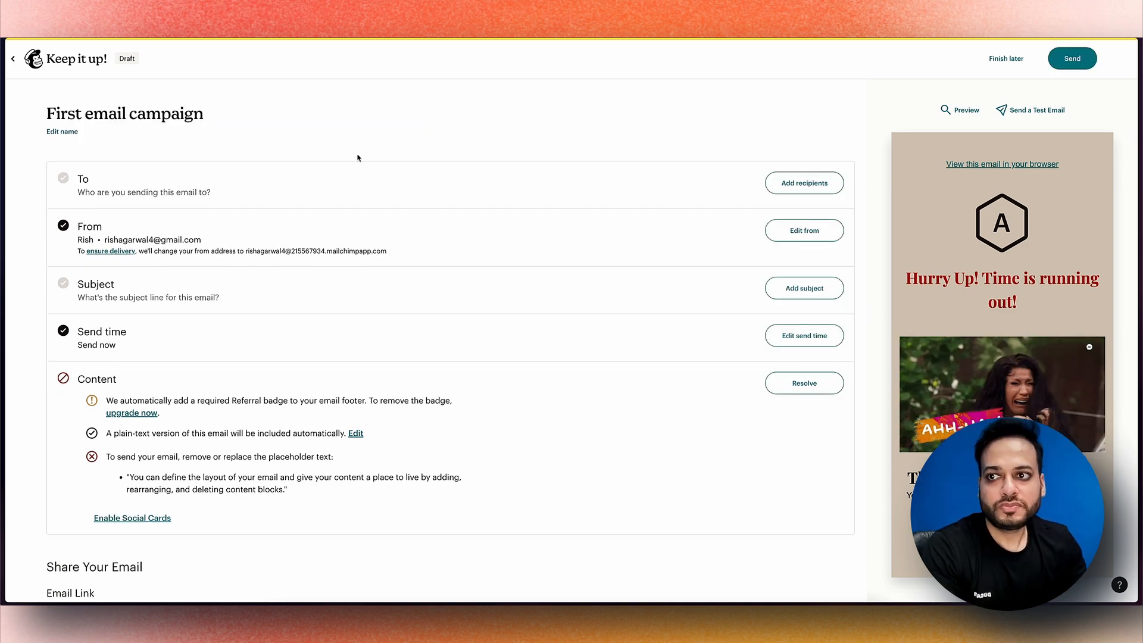
left_click(804, 183)
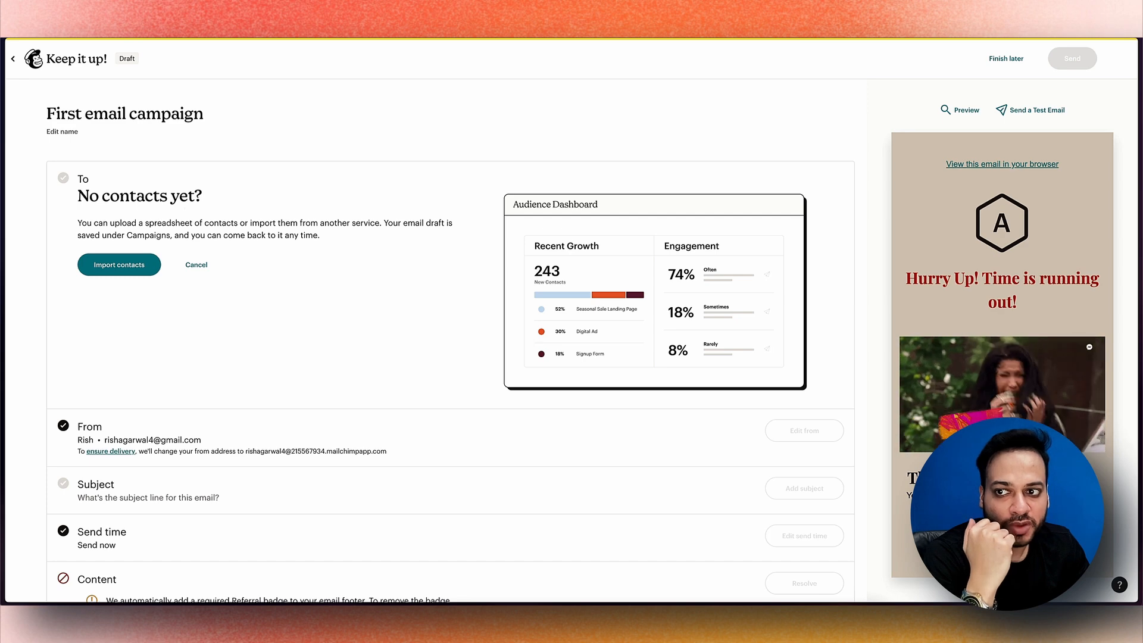
Start a contact import, trying Upload a file and Copy and paste, then continue
left_click(112, 268)
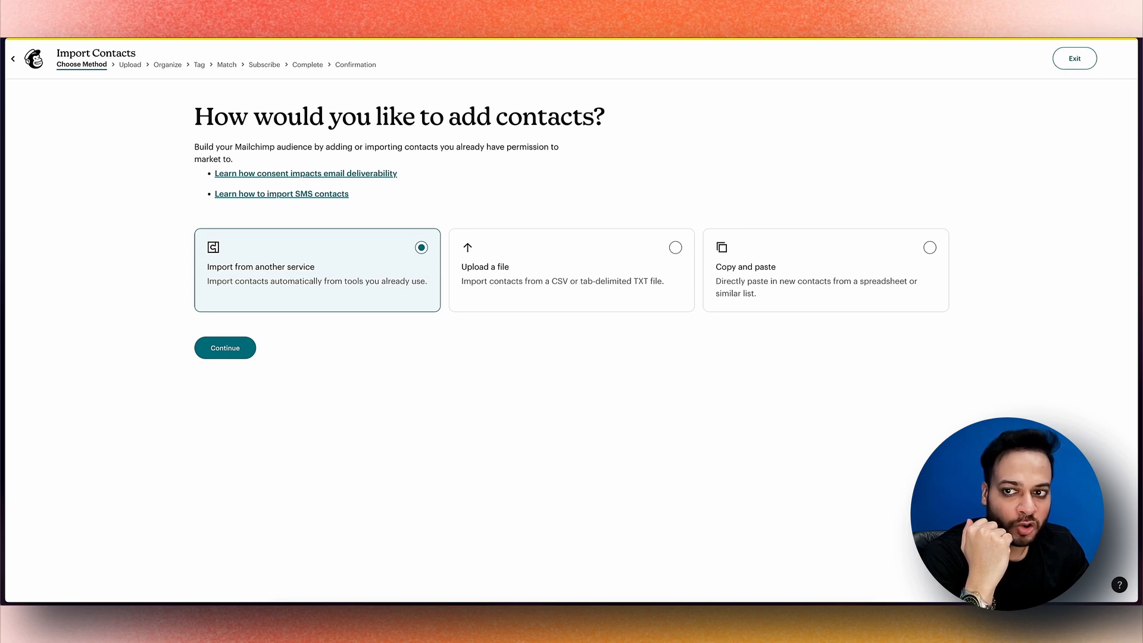
left_click(571, 270)
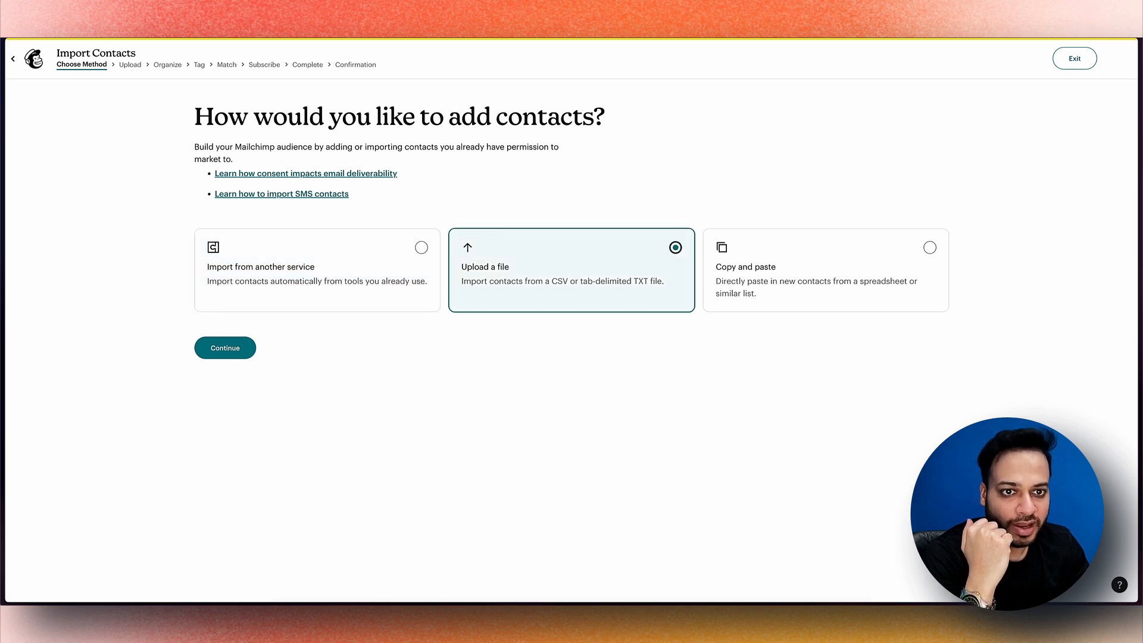
left_click(825, 270)
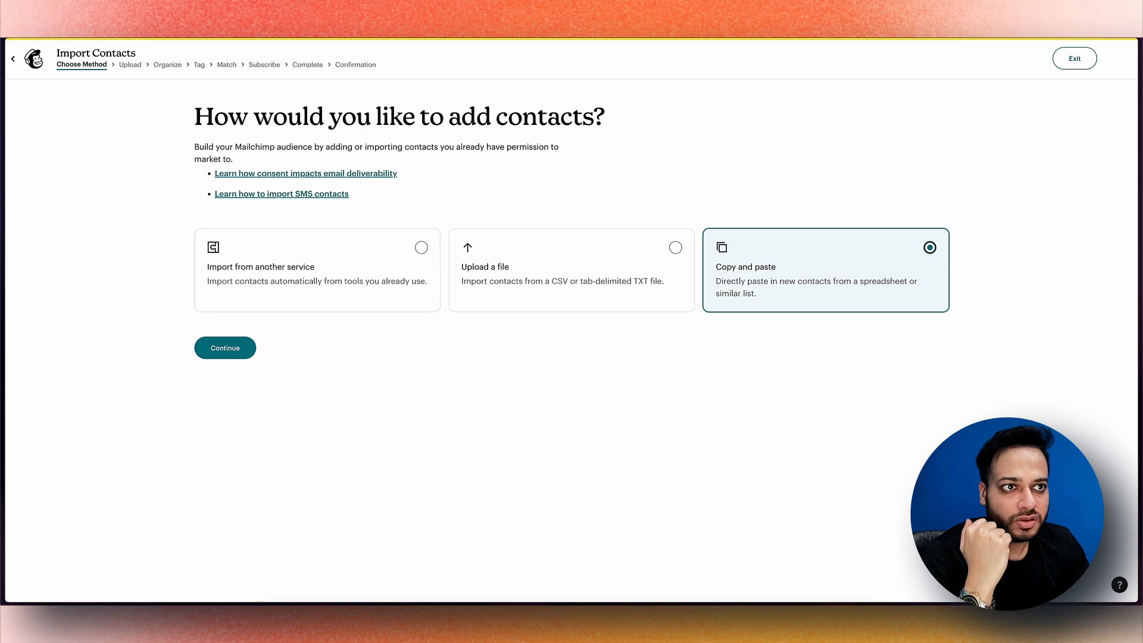
left_click(225, 348)
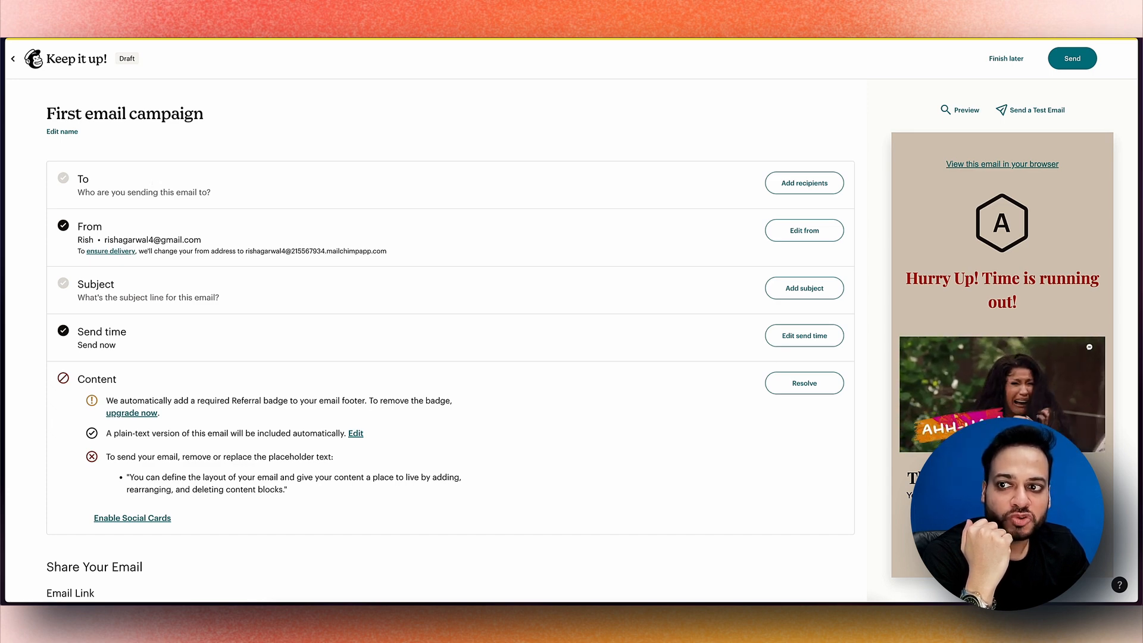
Enter the subject line 'Check this out!' and consult the preview-text help article
left_click_drag(104, 241, 201, 240)
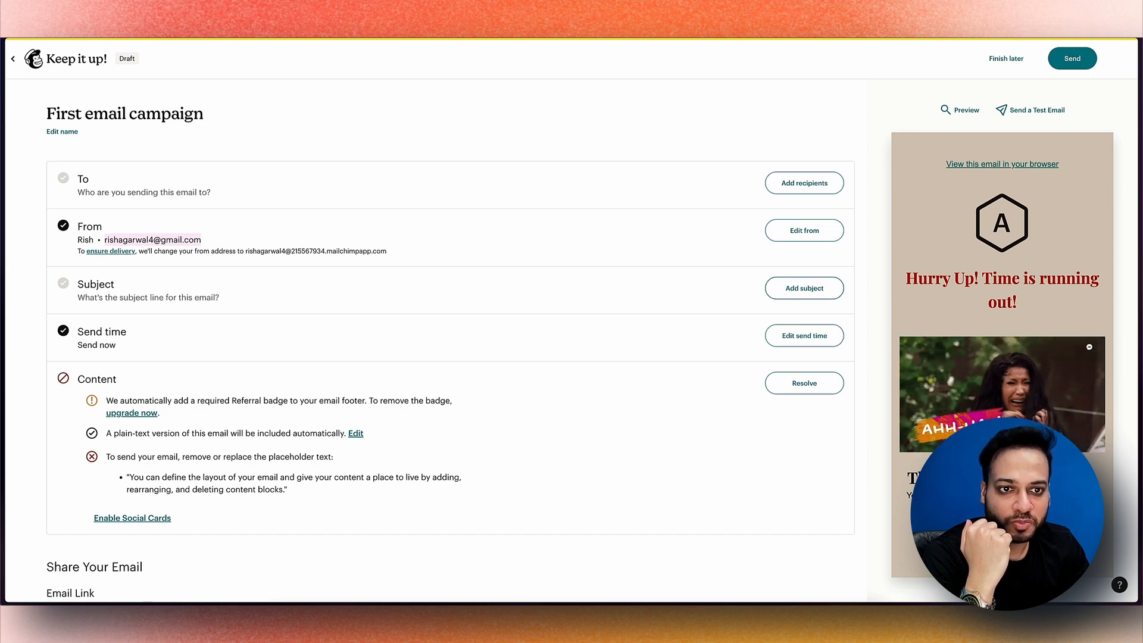
left_click(804, 288)
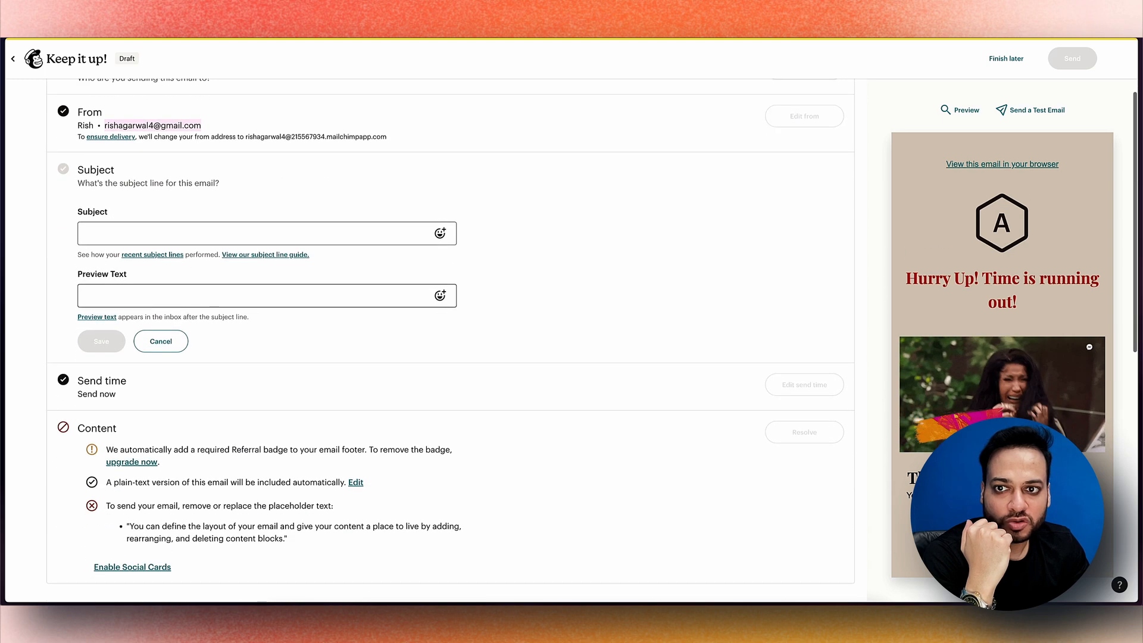
left_click(214, 233)
type("Check this out!")
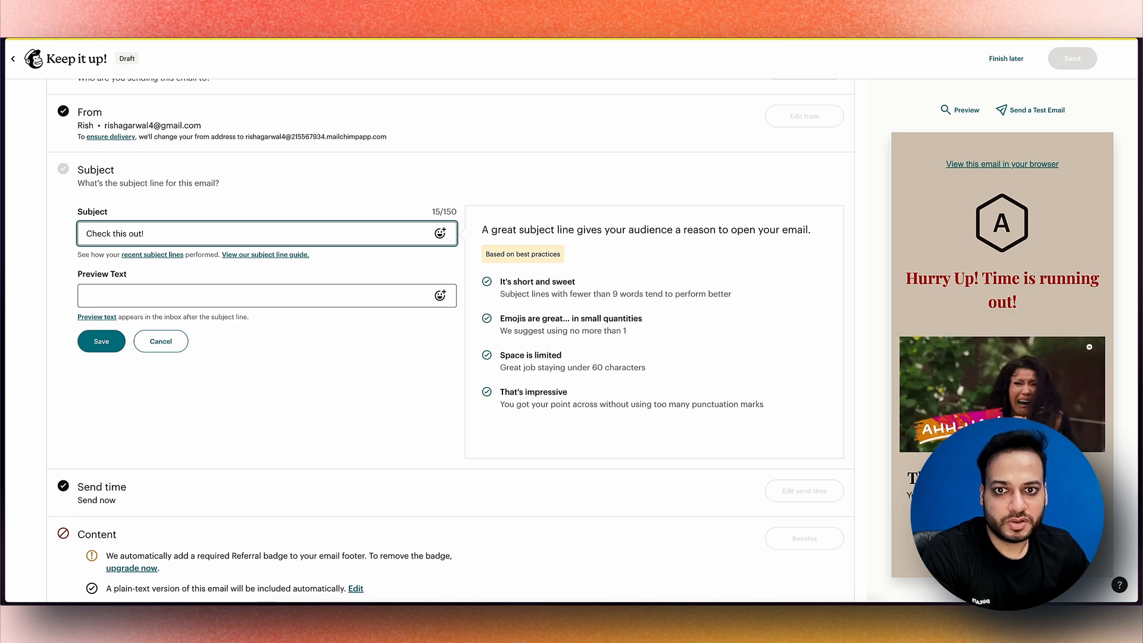
key("Tab")
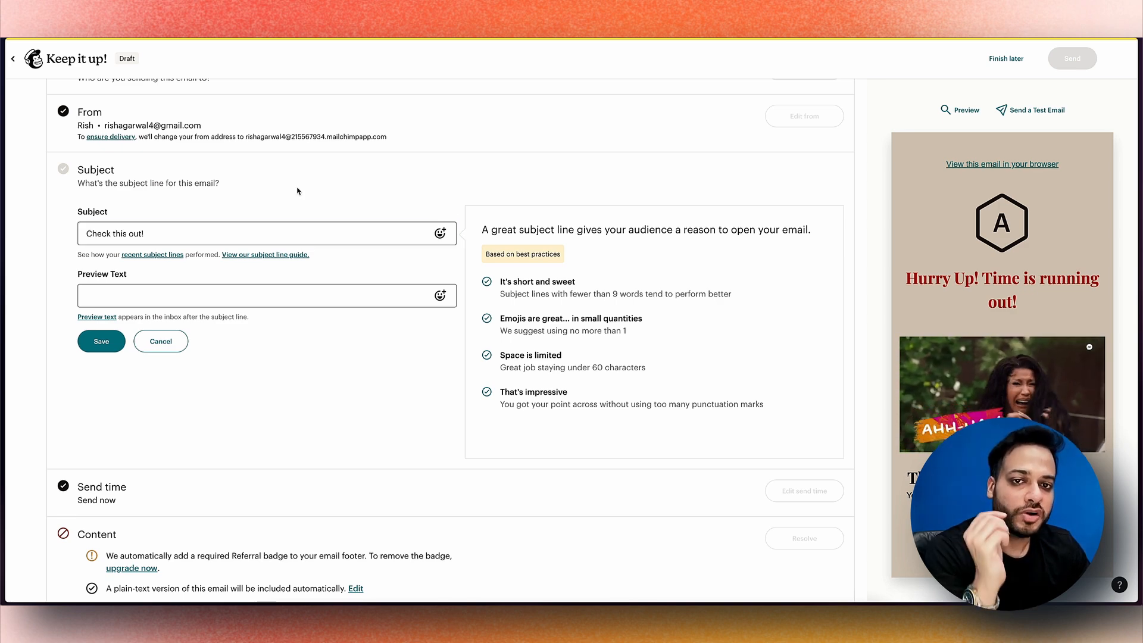
left_click(266, 295)
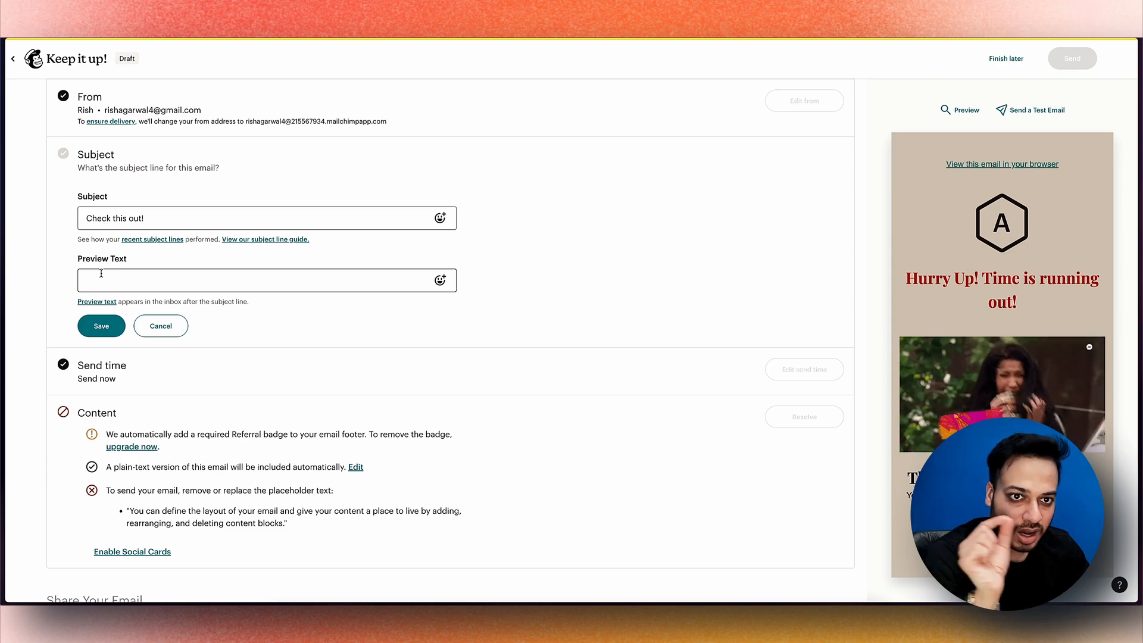
triple_click(114, 217)
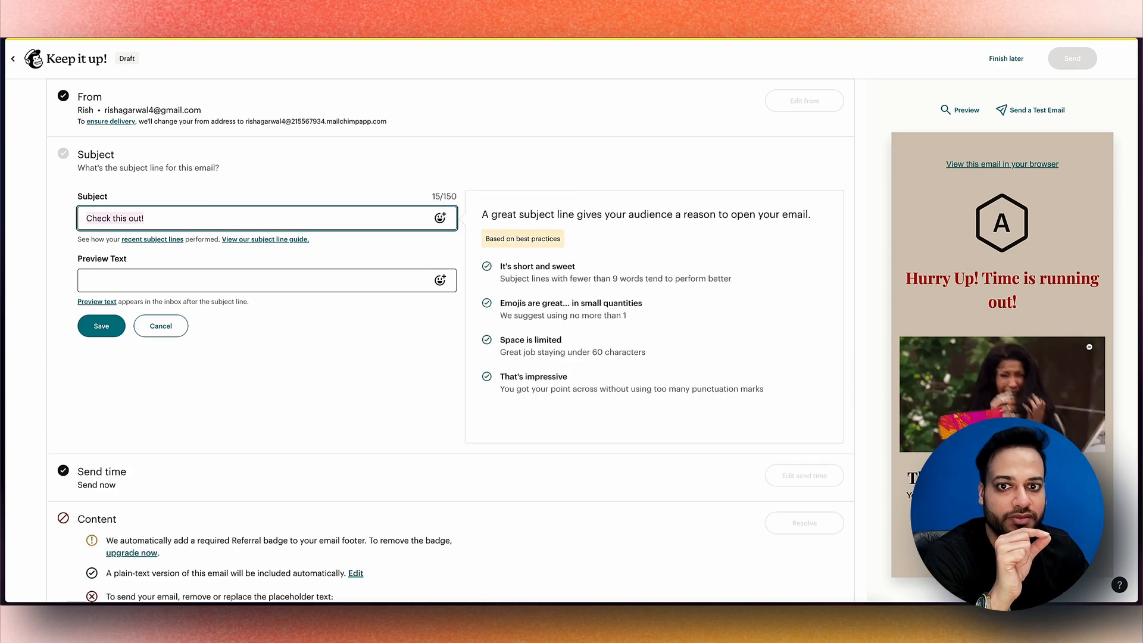
left_click(96, 301)
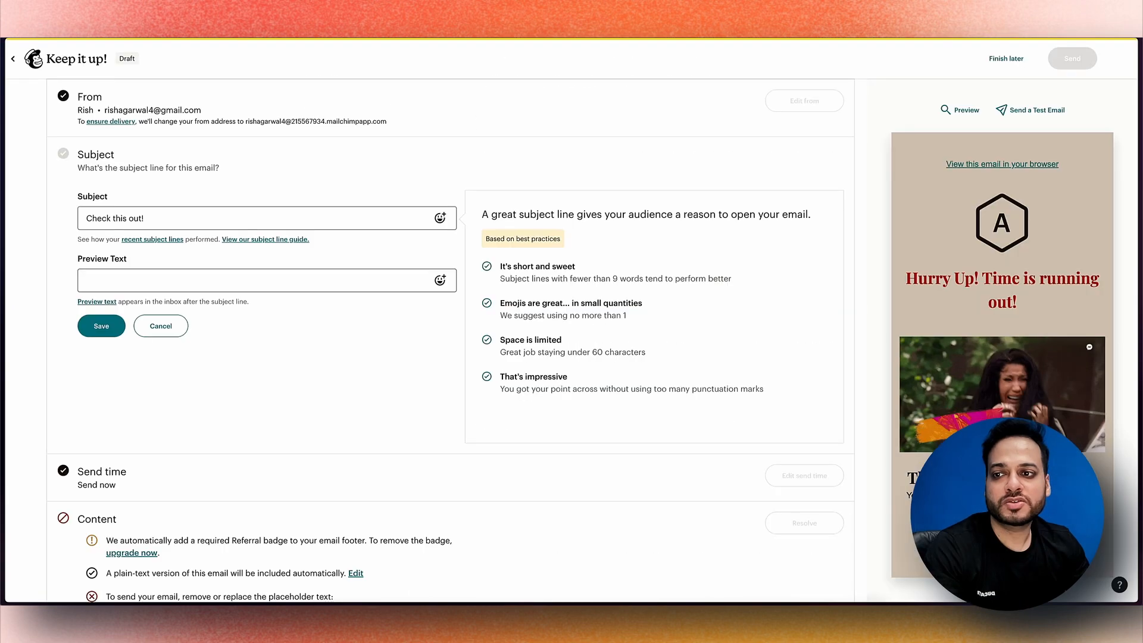
Add the preview text 'Our most awaited sale is here' and save the subject settings
left_click(86, 281)
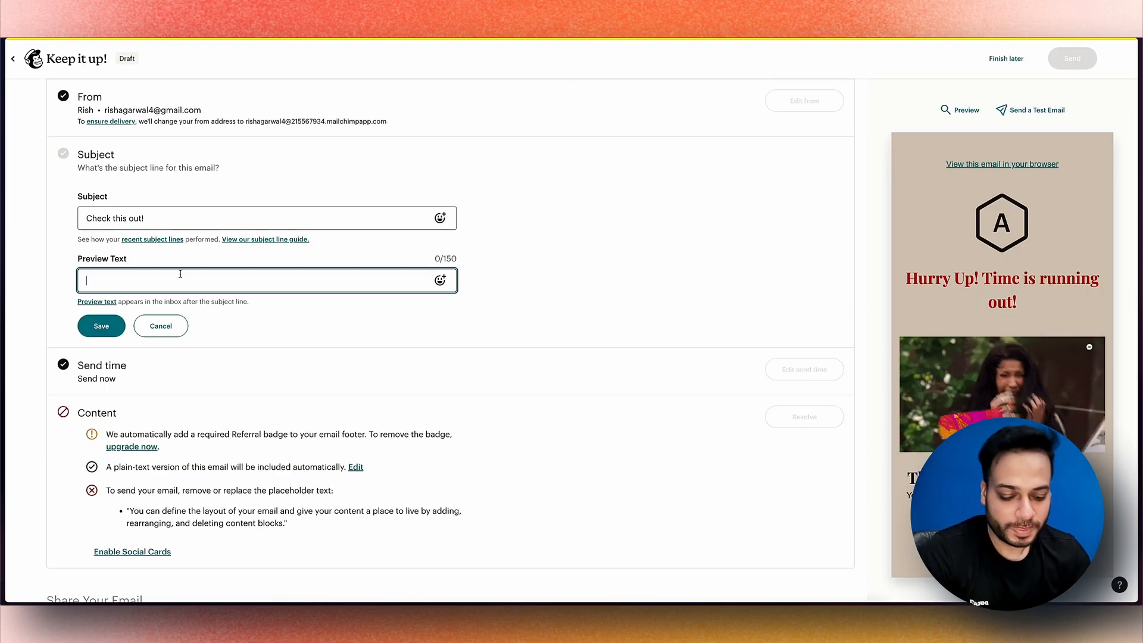
type("Our most ")
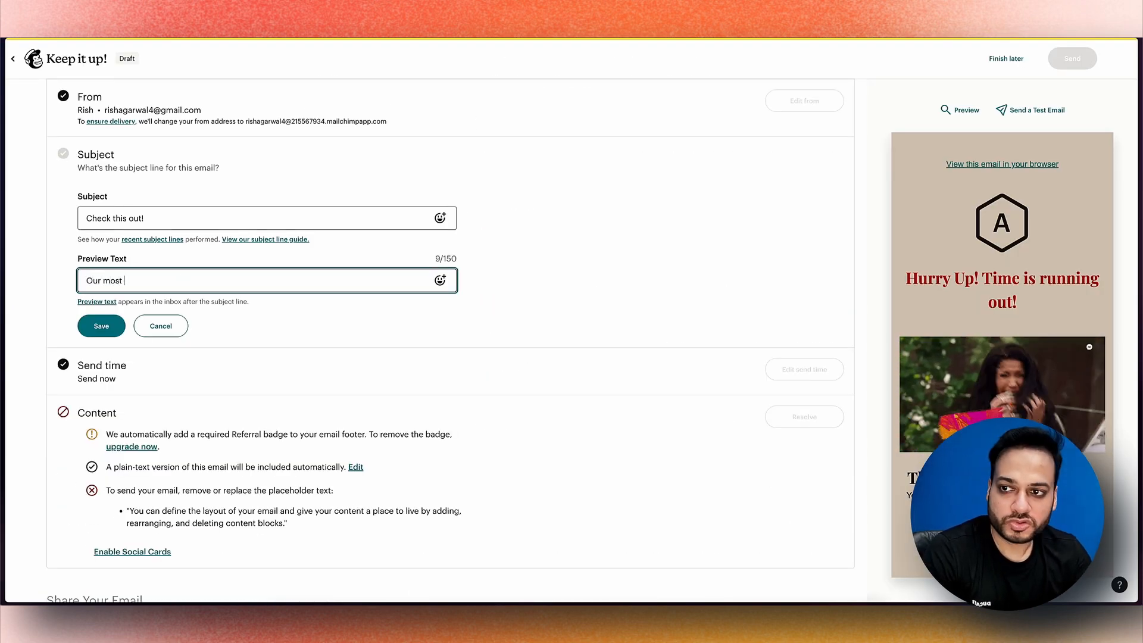
type("await")
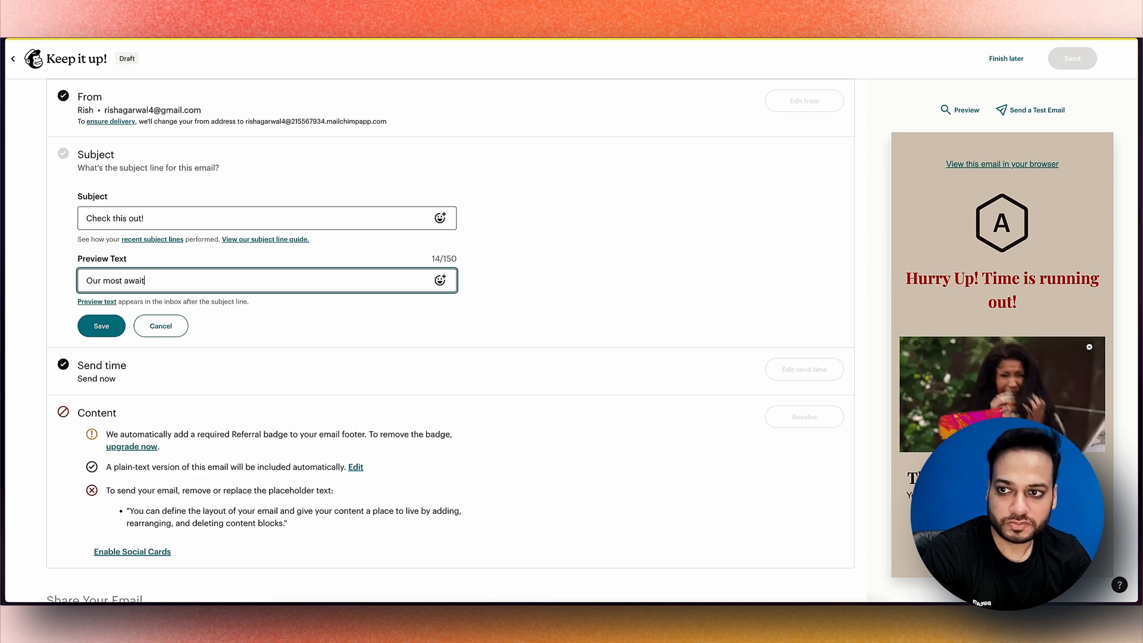
type("ed sale is here")
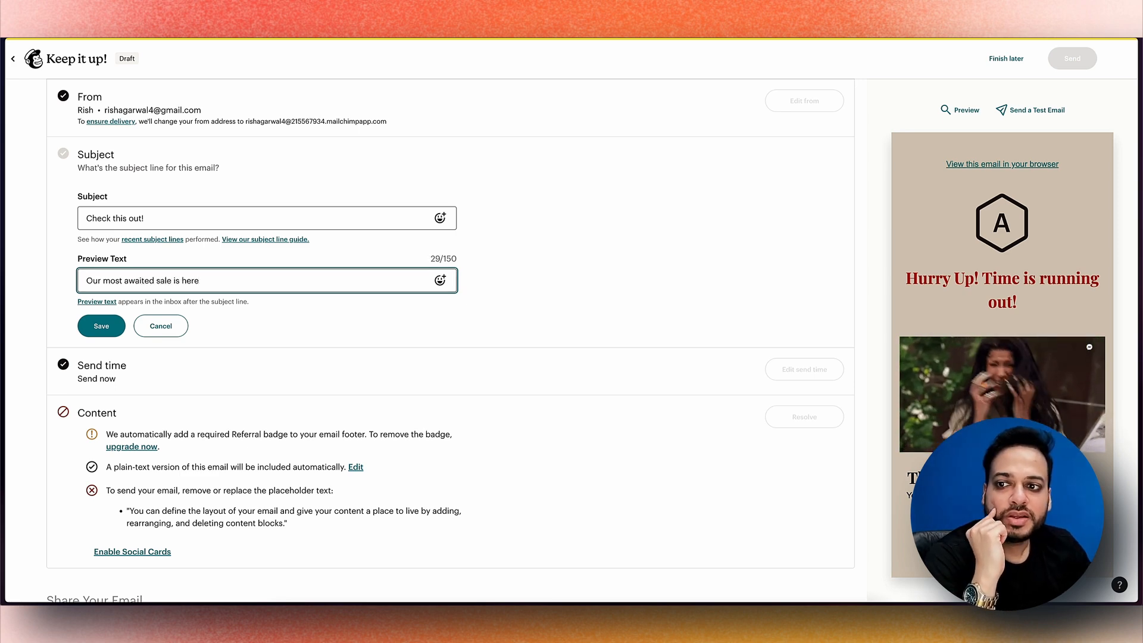
scroll(450, 340, "down", 1)
left_click(102, 307)
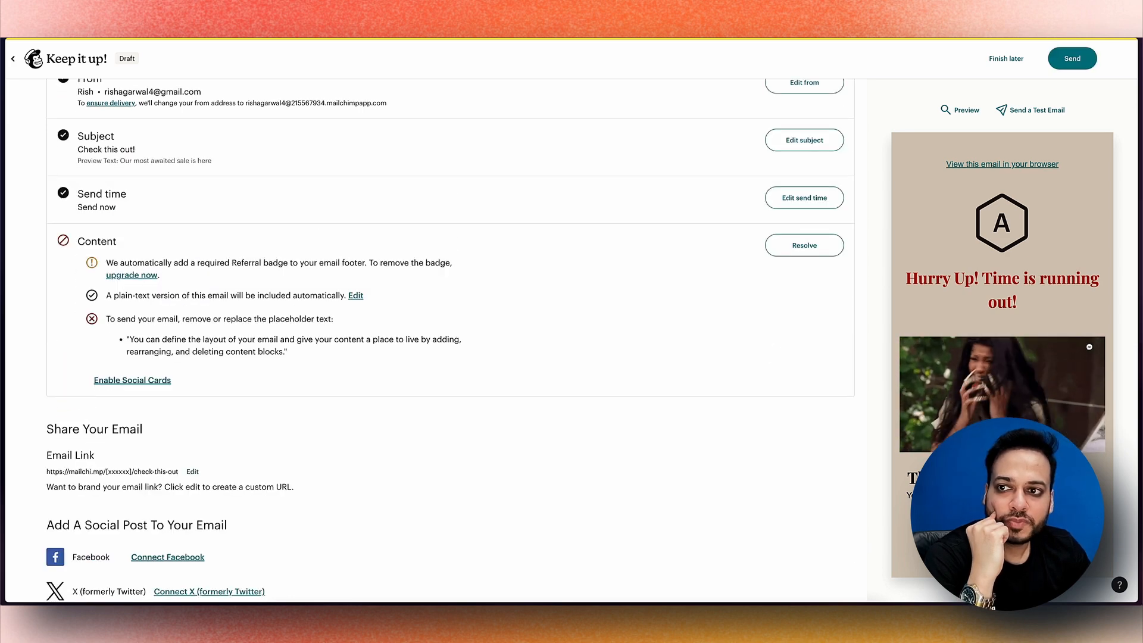
left_click(804, 197)
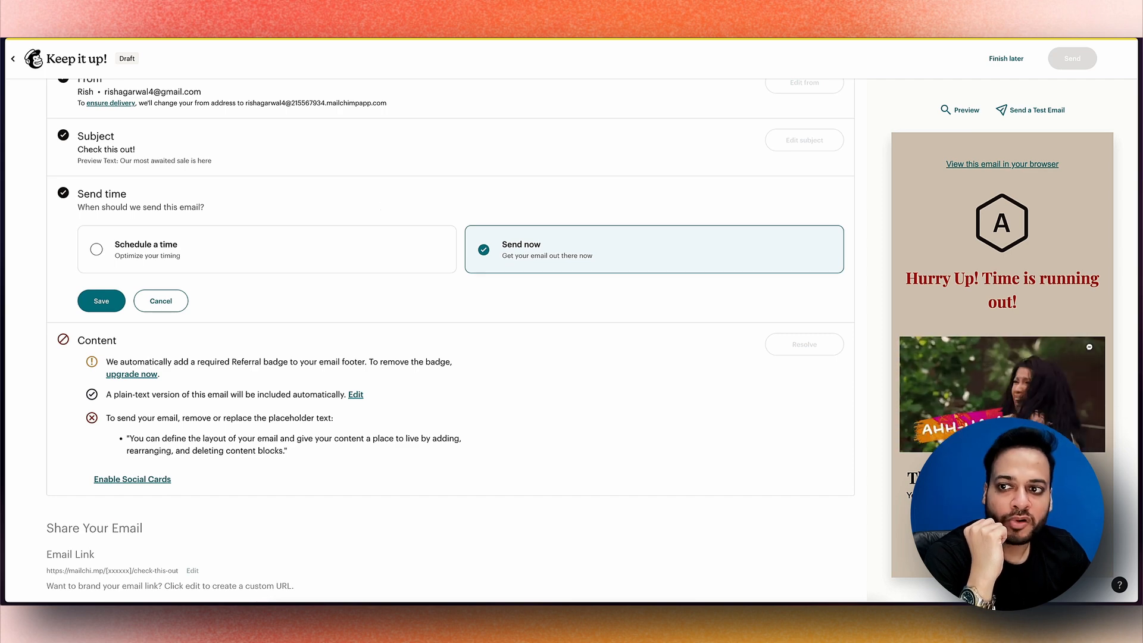
left_click(139, 251)
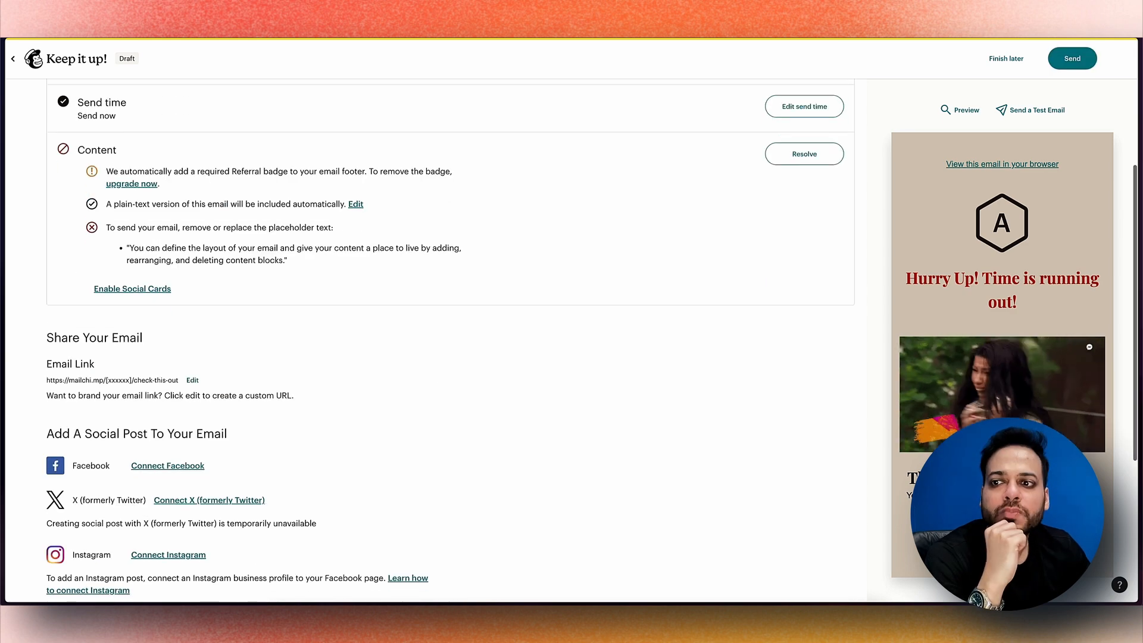
scroll(446, 342, "down", 3)
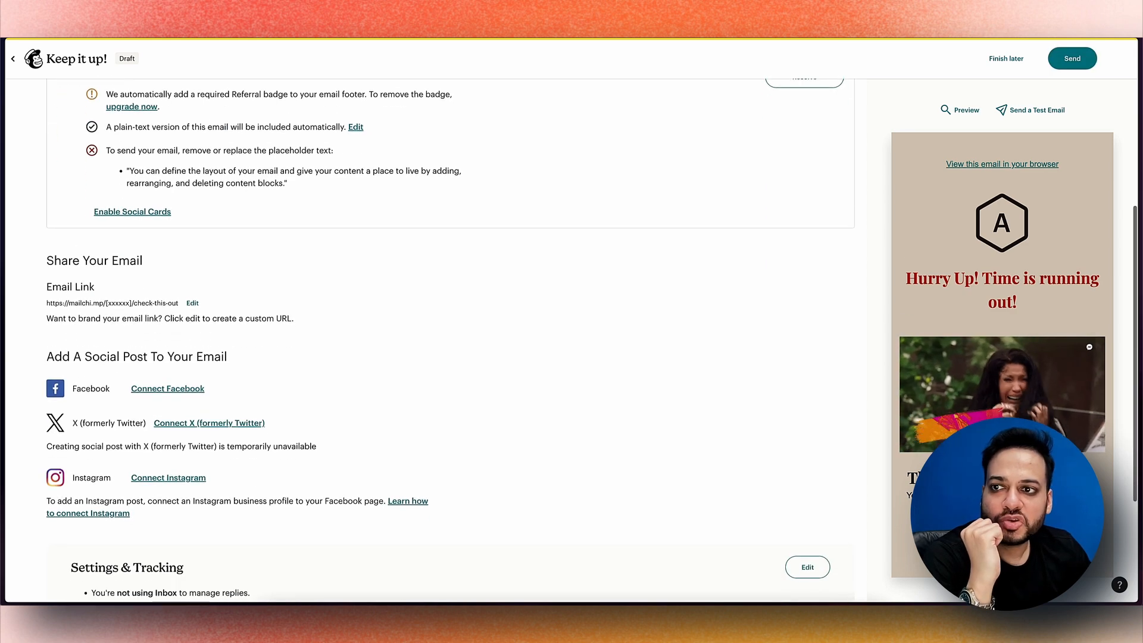
scroll(447, 342, "down", 3)
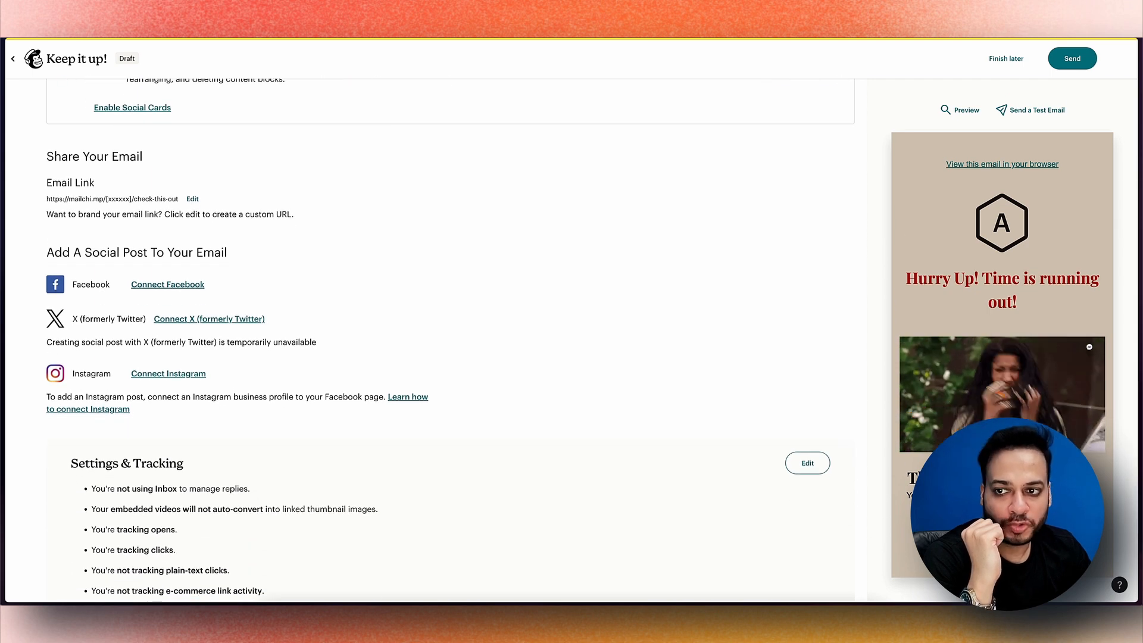
scroll(446, 343, "down", 1)
scroll(446, 343, "up", 2)
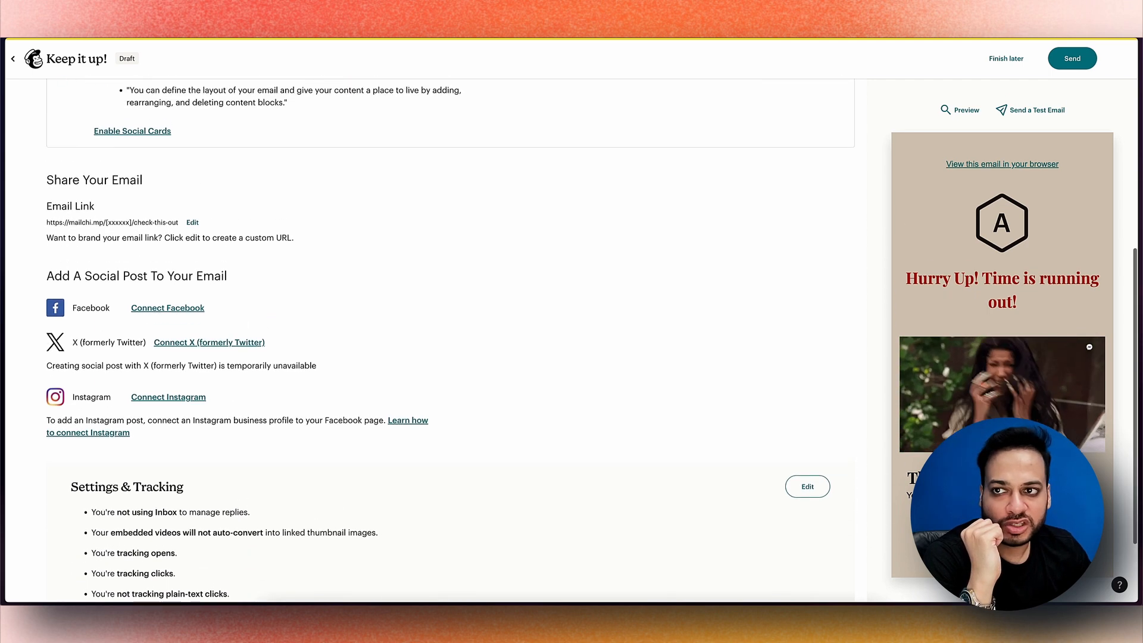
scroll(1002, 354, "down", 4)
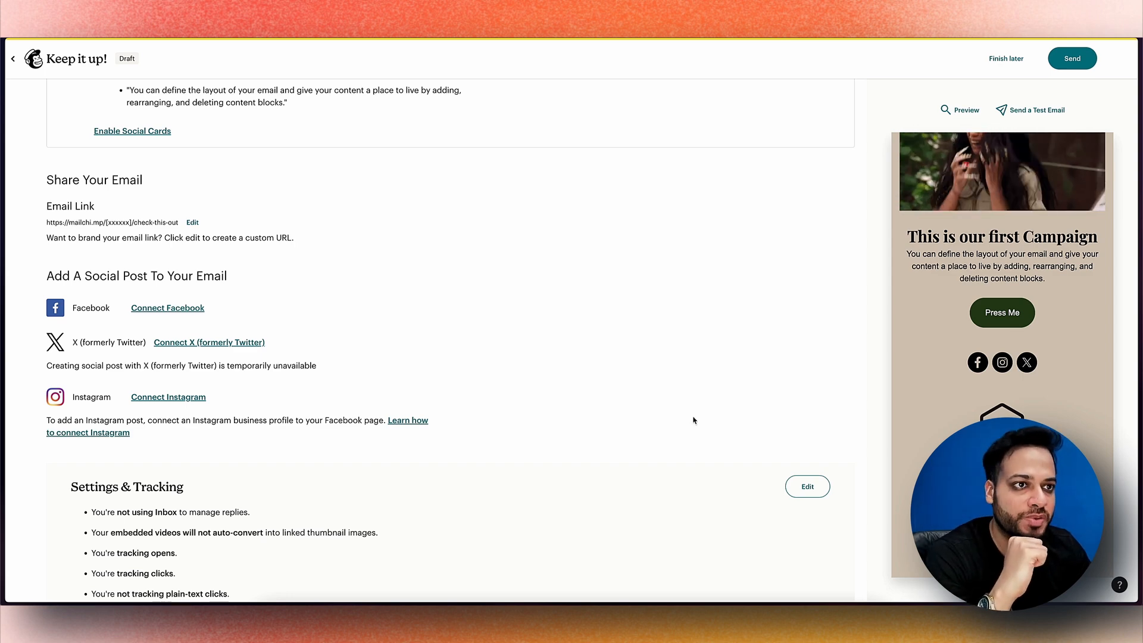
scroll(451, 340, "down", 2)
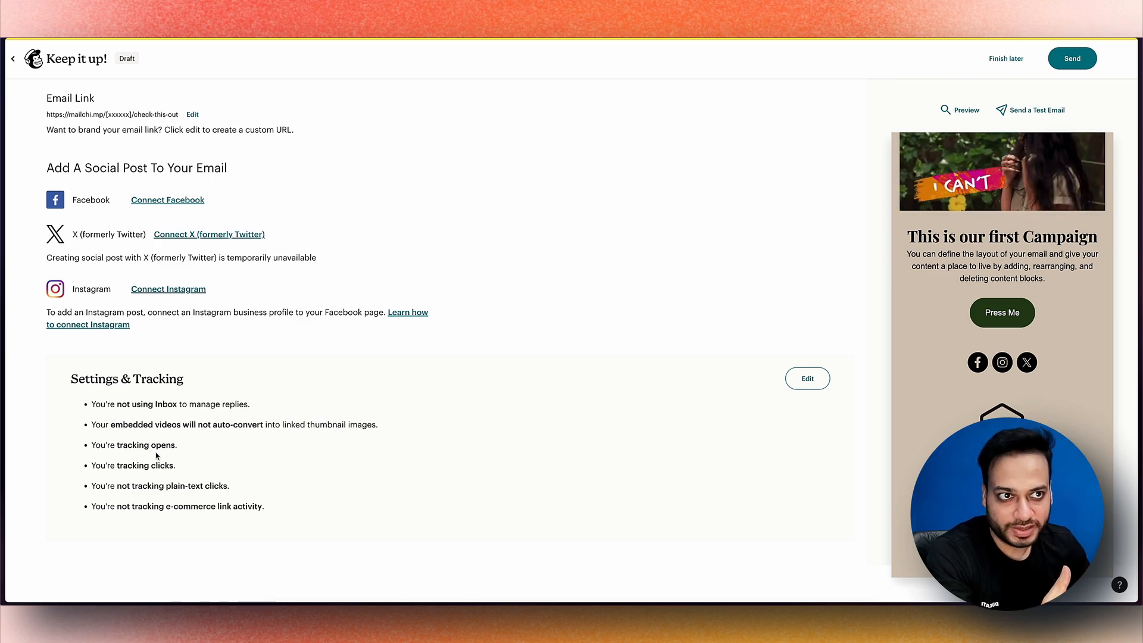
scroll(462, 370, "up", 10)
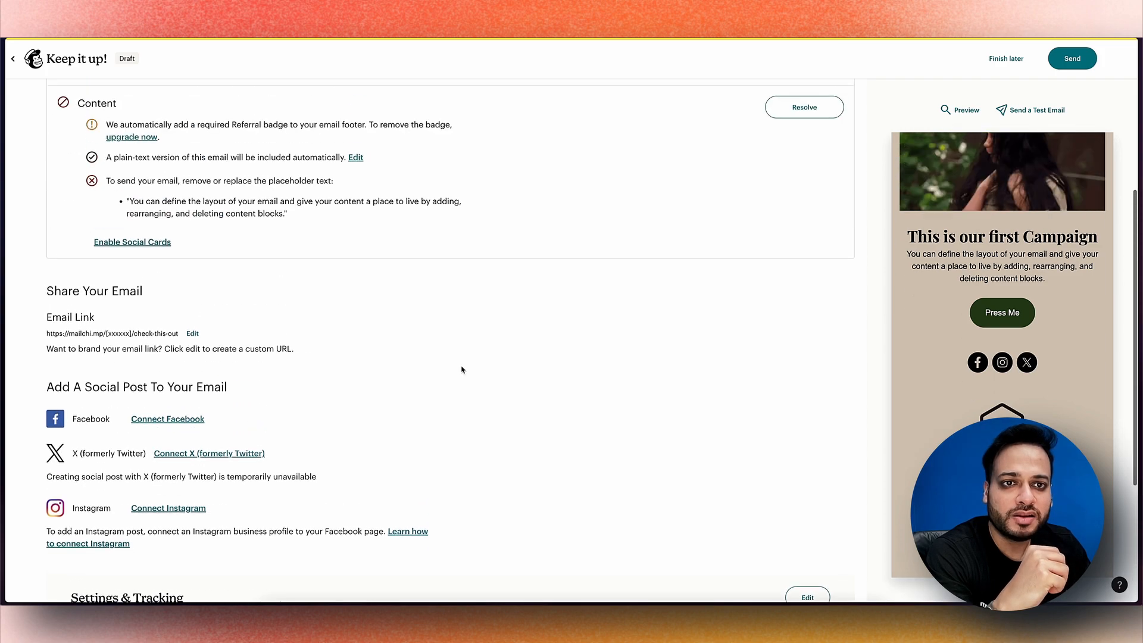